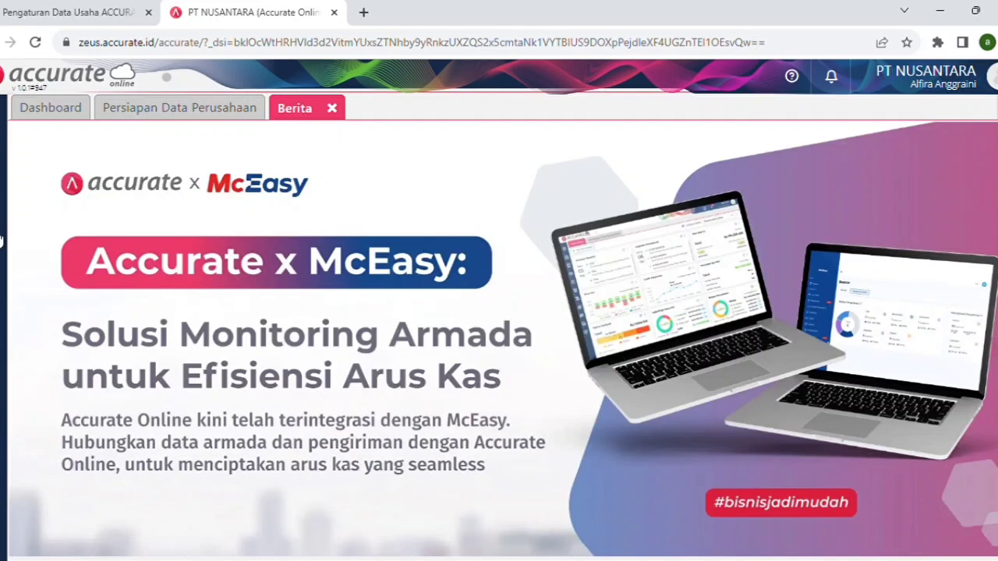
Create a new Pembayaran transaction under Kas & Bank, paid from the Bank account and dated 30/08/2023
click(2, 240)
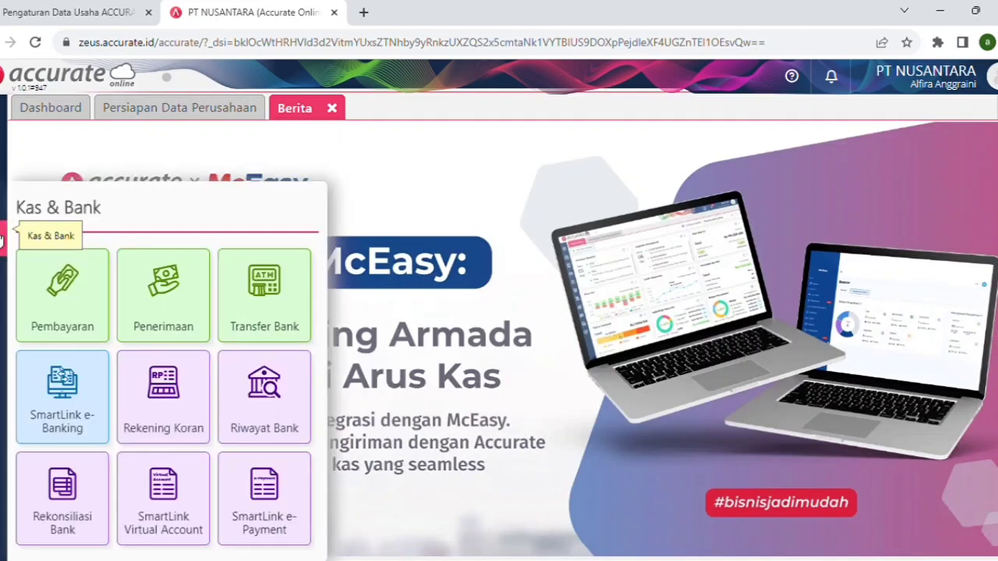
click(74, 309)
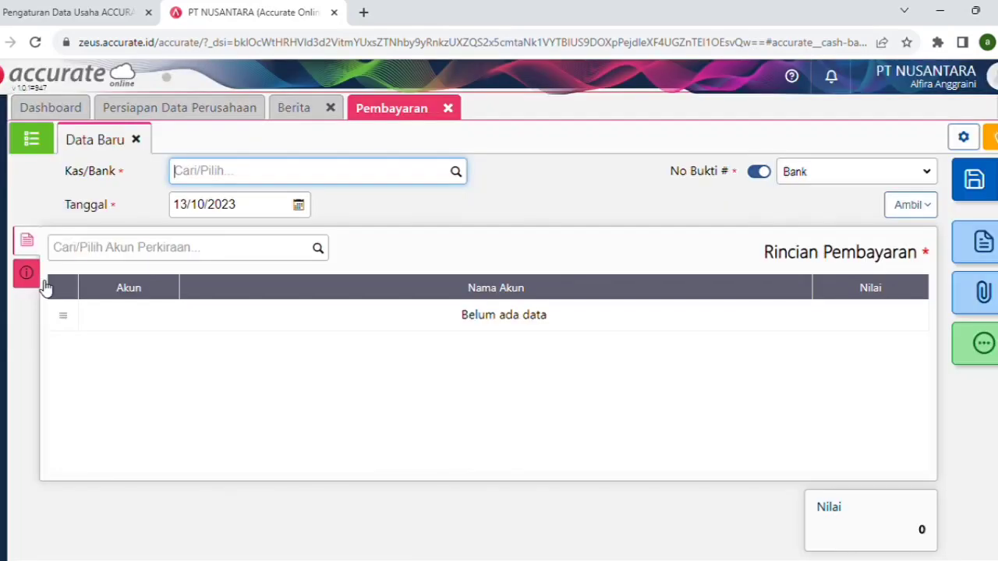
click(455, 173)
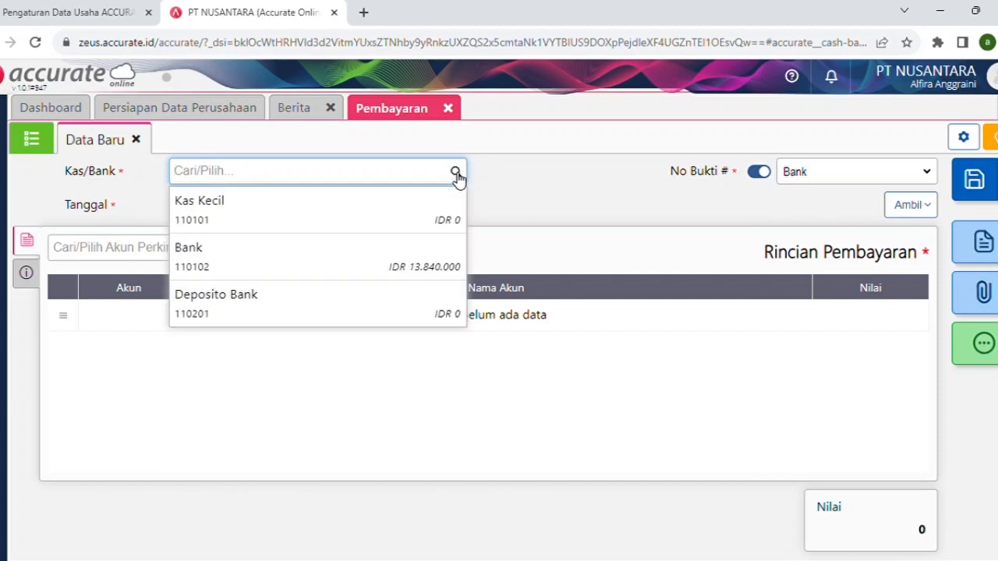
click(340, 259)
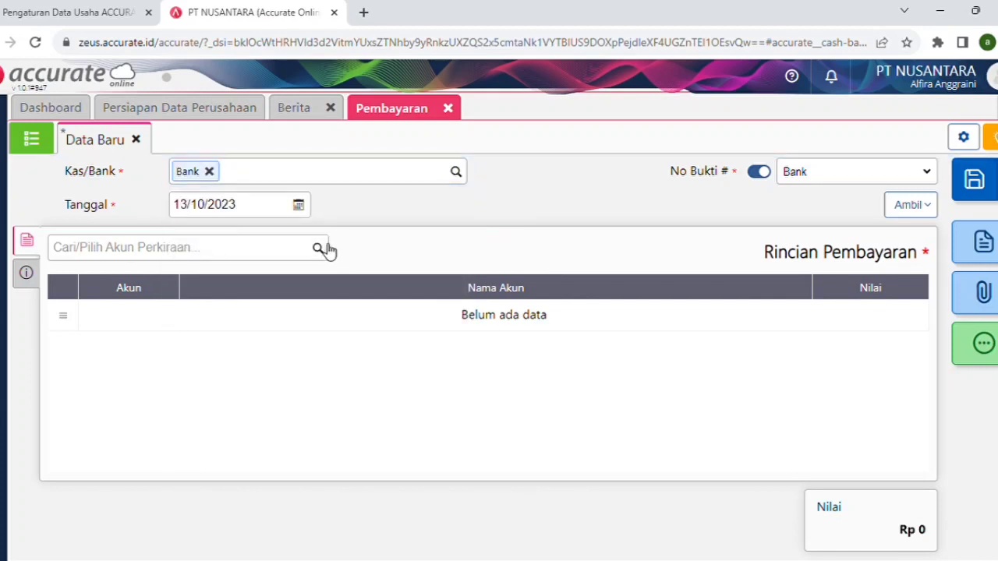
click(299, 206)
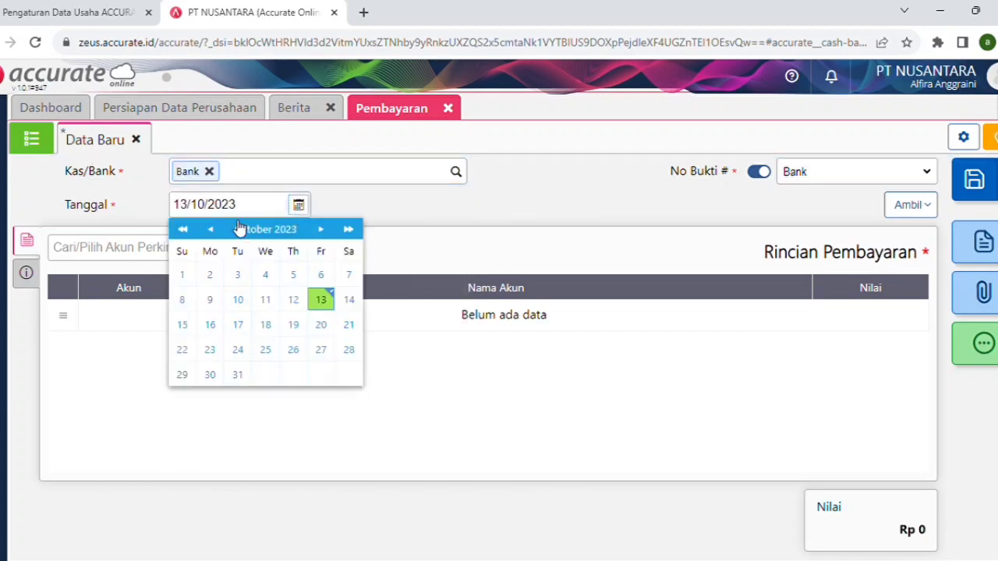
click(215, 231)
click(219, 231)
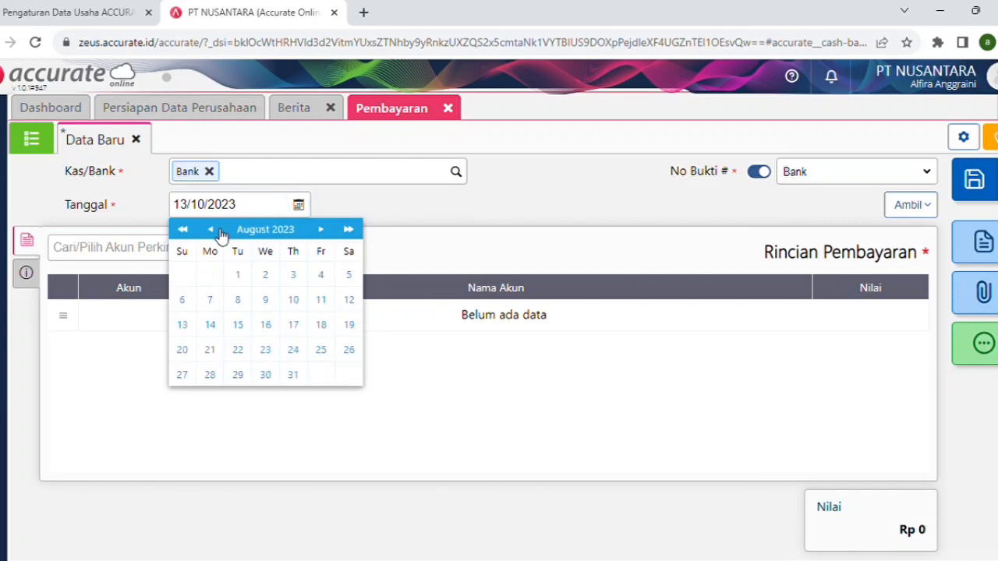
click(266, 375)
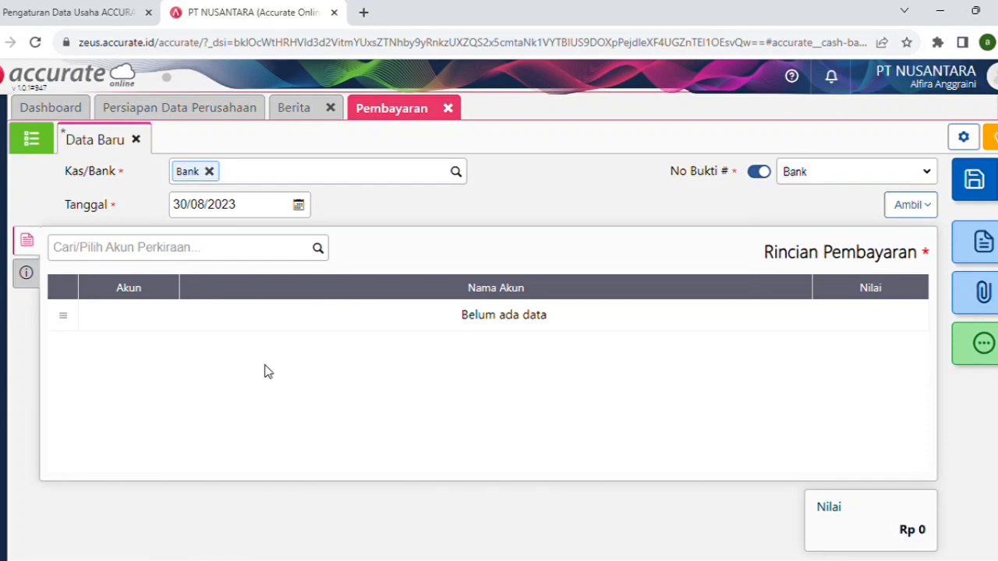
Add the Beban Sewa Gedung expense account to the payment details with a value of Rp 1.500.000
click(318, 250)
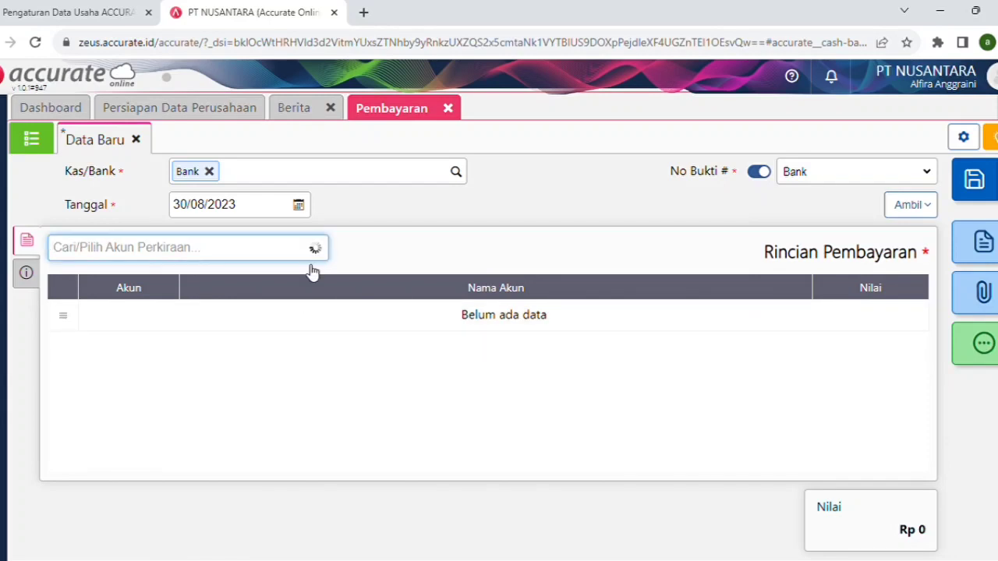
scroll(280, 359, down, 1)
scroll(280, 359, down, 10)
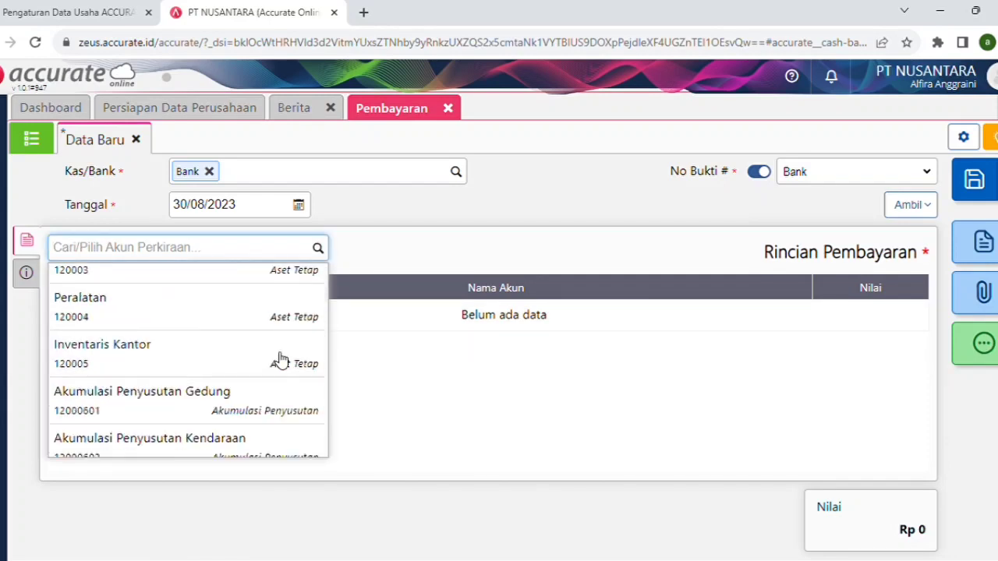
scroll(280, 358, down, 10)
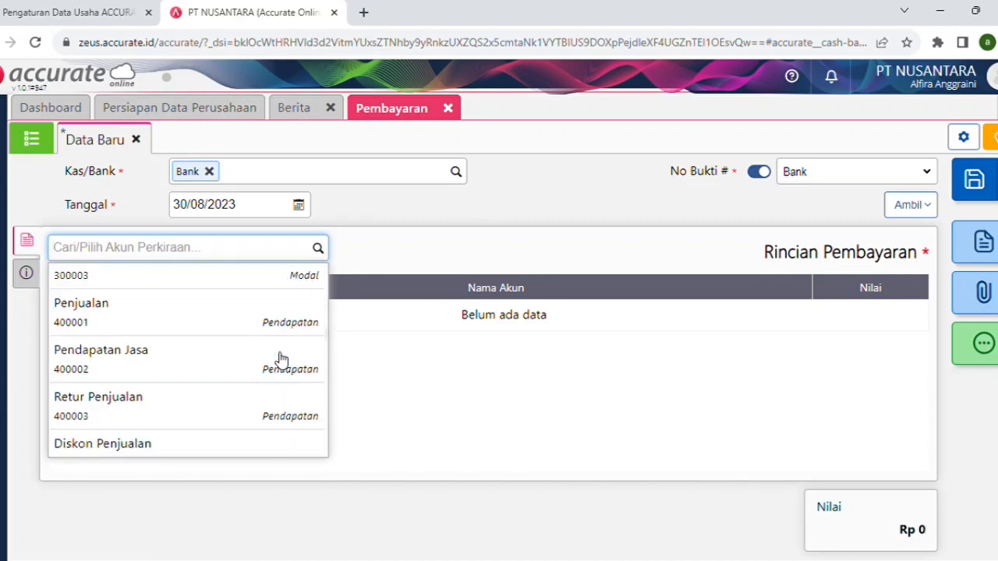
scroll(282, 360, down, 8)
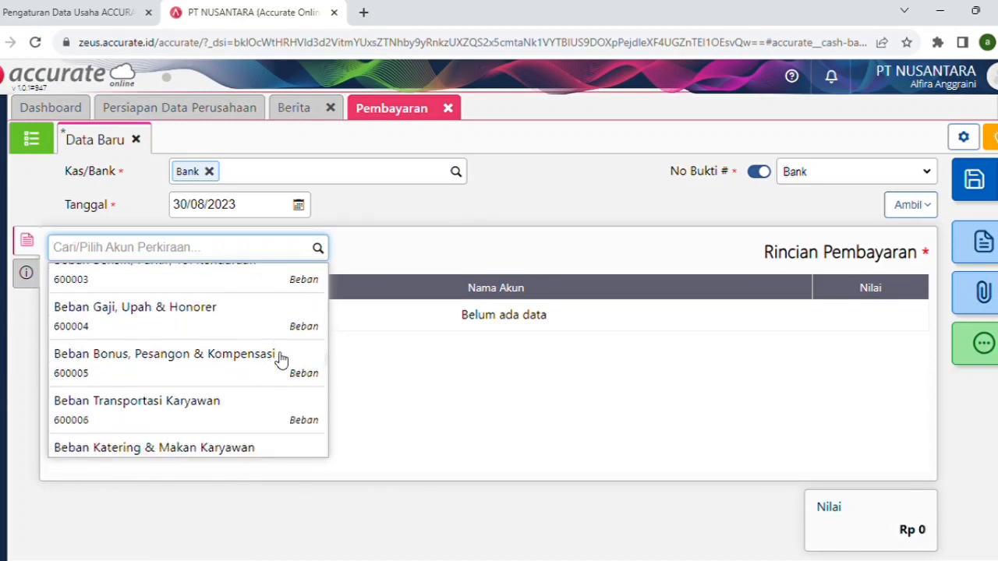
scroll(282, 360, down, 8)
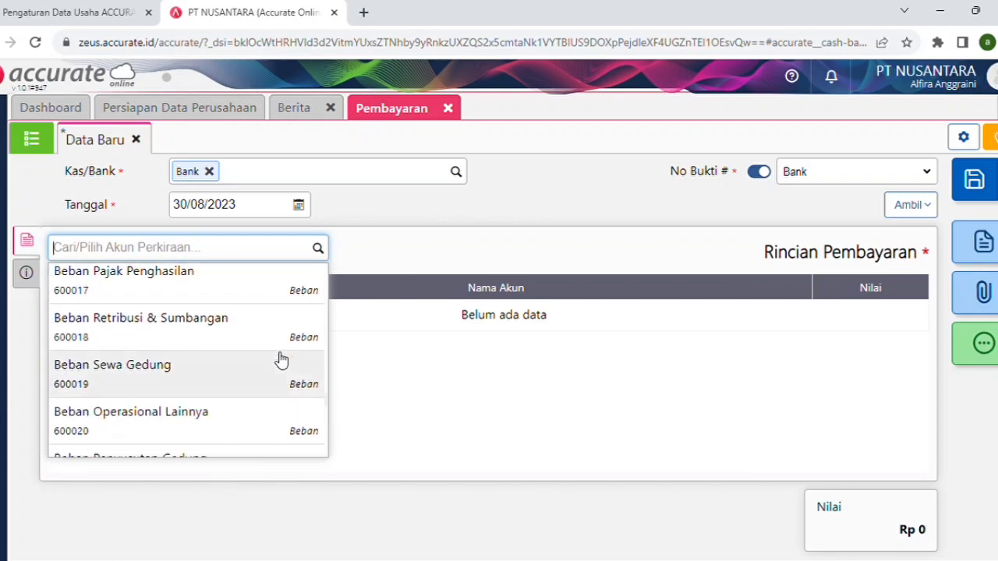
click(281, 359)
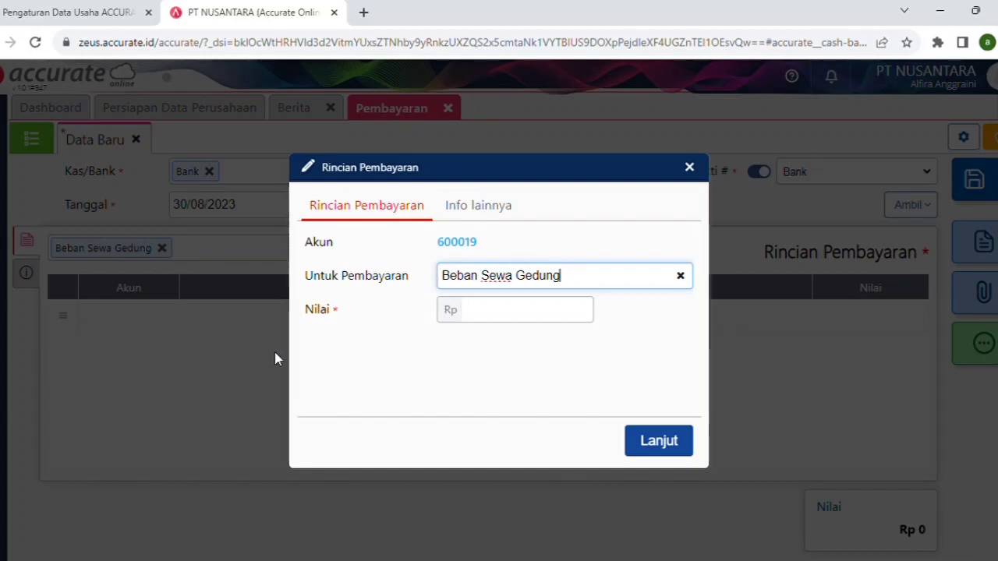
click(508, 323)
text(1.500.000)
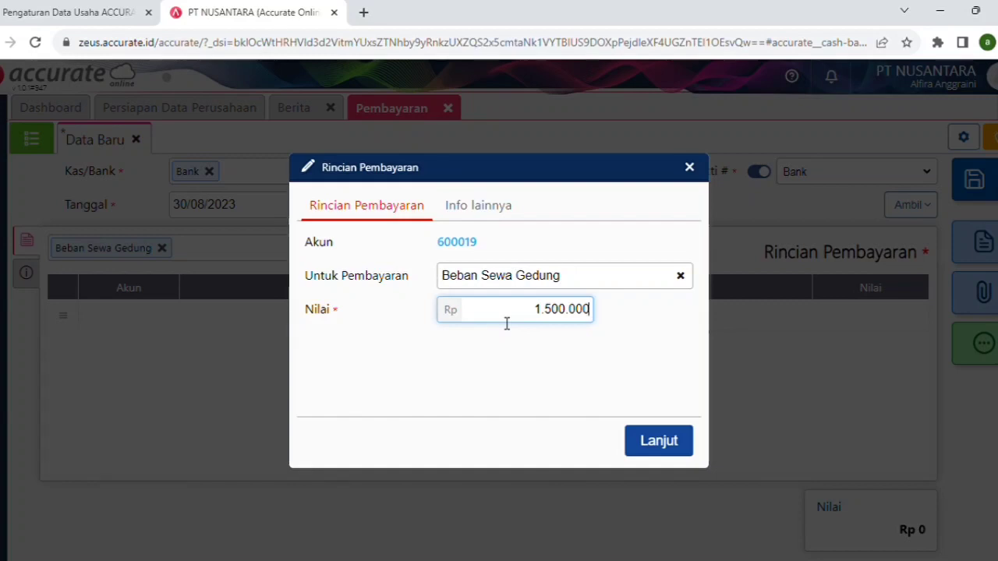
Add the note "Pembayaran sewa gedung senilai Rp 1.500.000" to the building rent line, confirm the line and save the payment
click(462, 217)
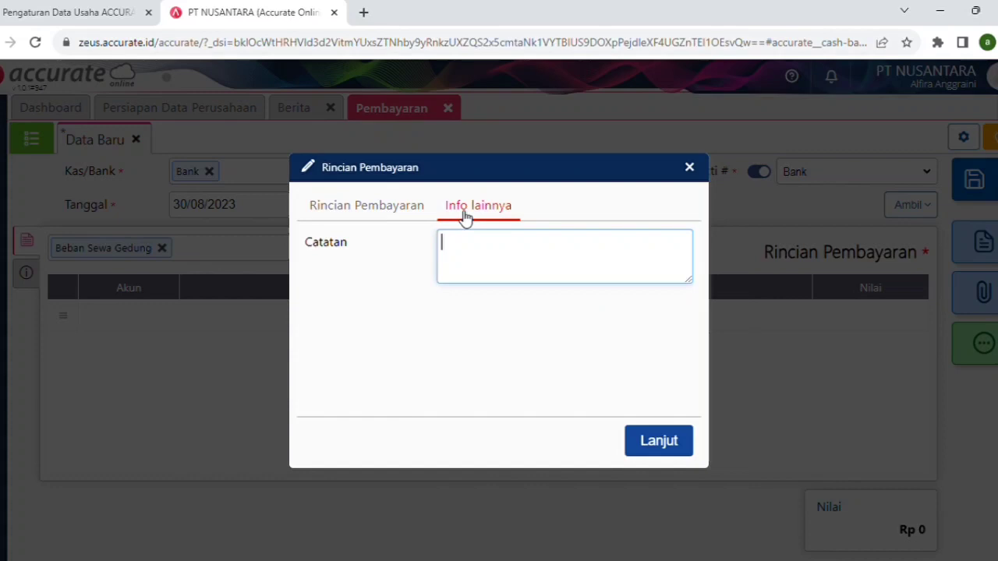
text(Pembayaran se)
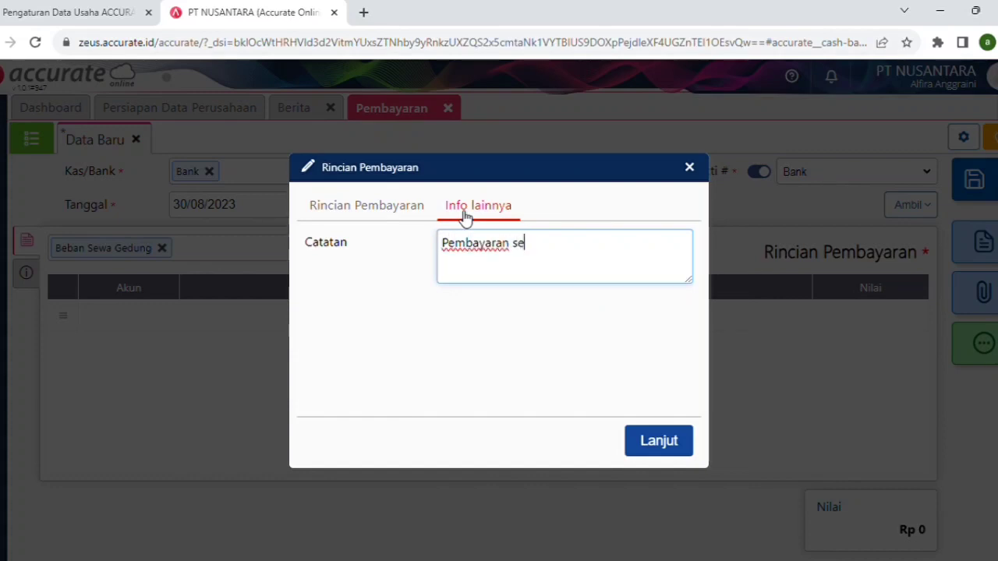
text(wa gedung)
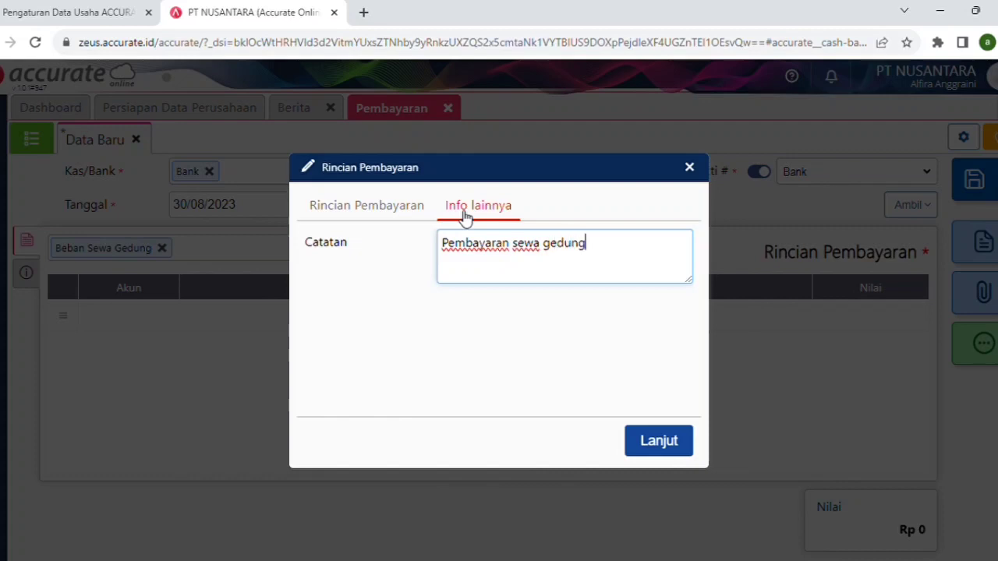
text( senilai R)
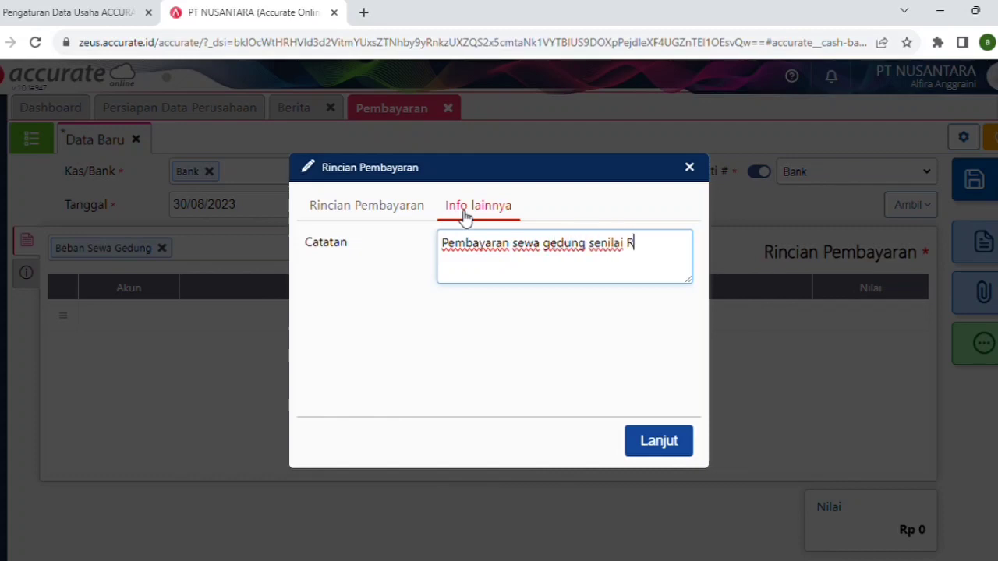
text(p 1.500.000)
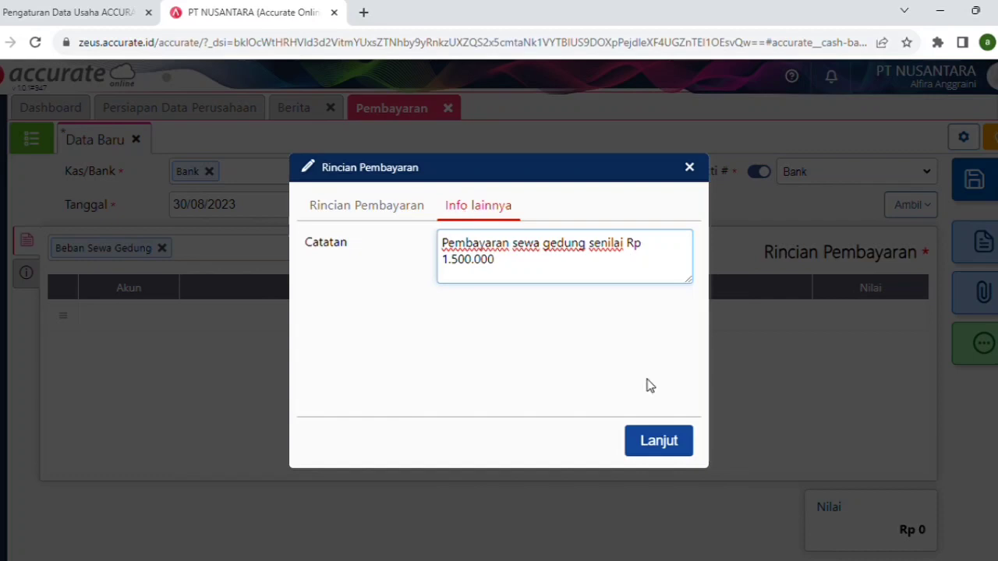
click(661, 450)
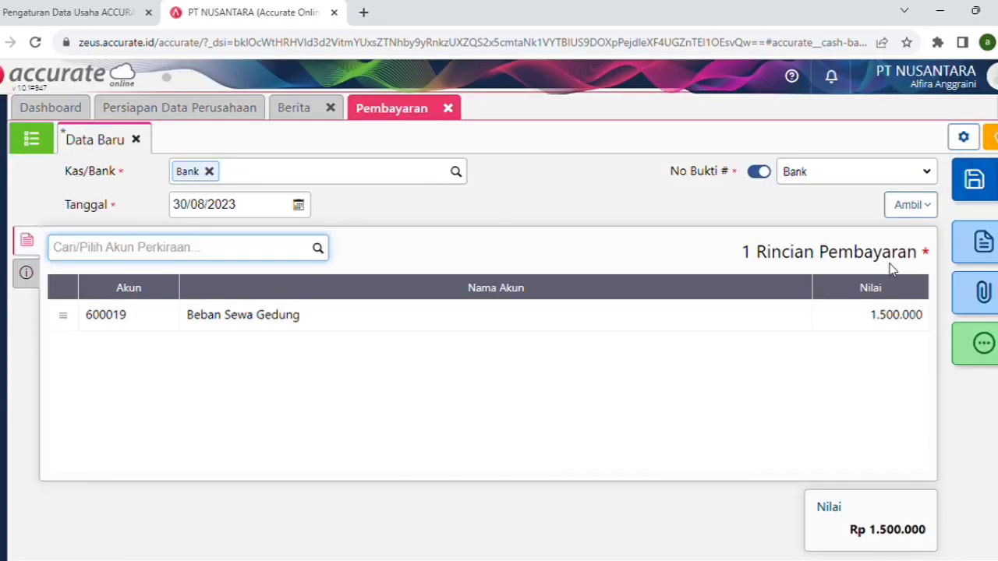
click(974, 199)
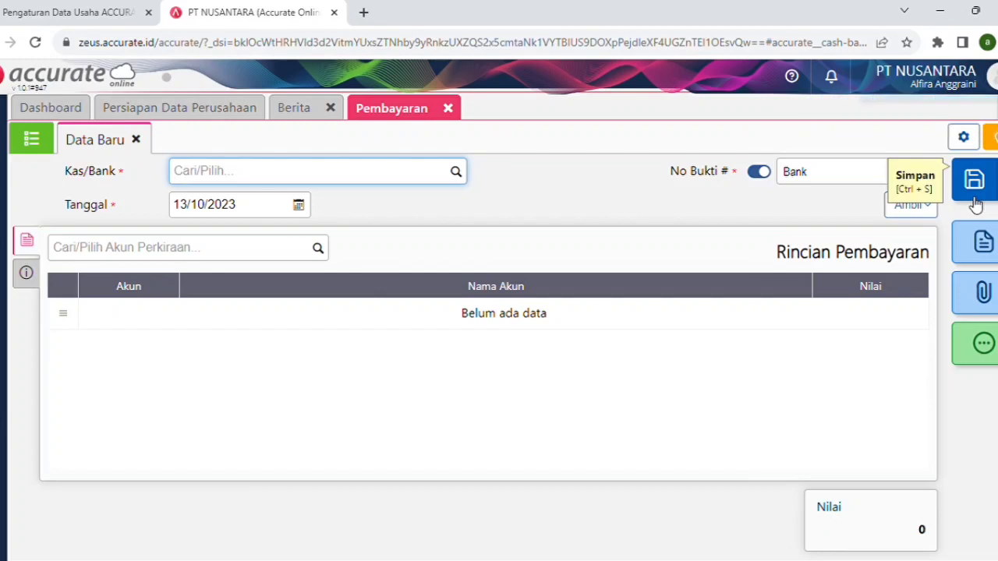
Open the parameters of the Keseluruhan Jurnal report from the Buku Besar category in Daftar Laporan
click(2, 463)
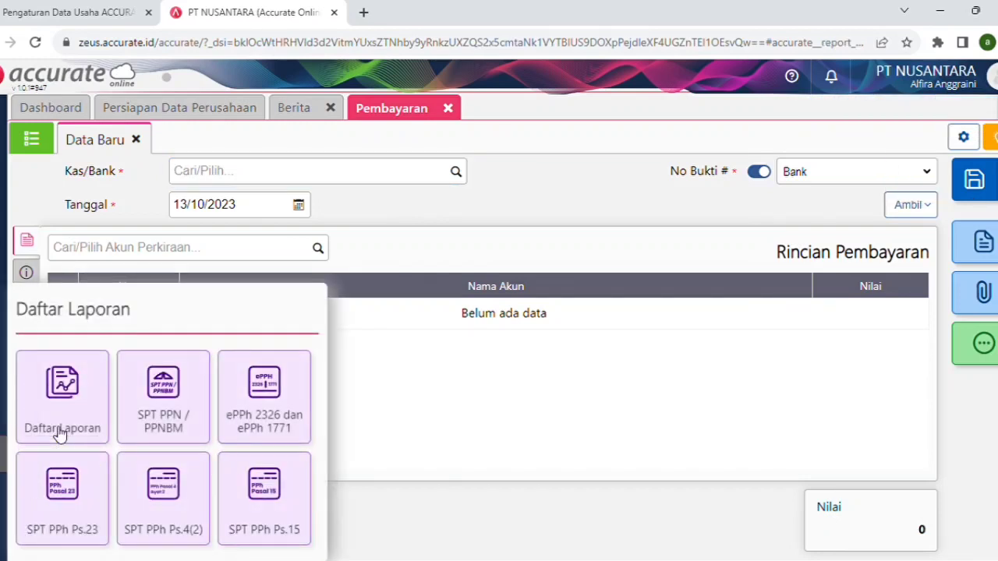
click(61, 425)
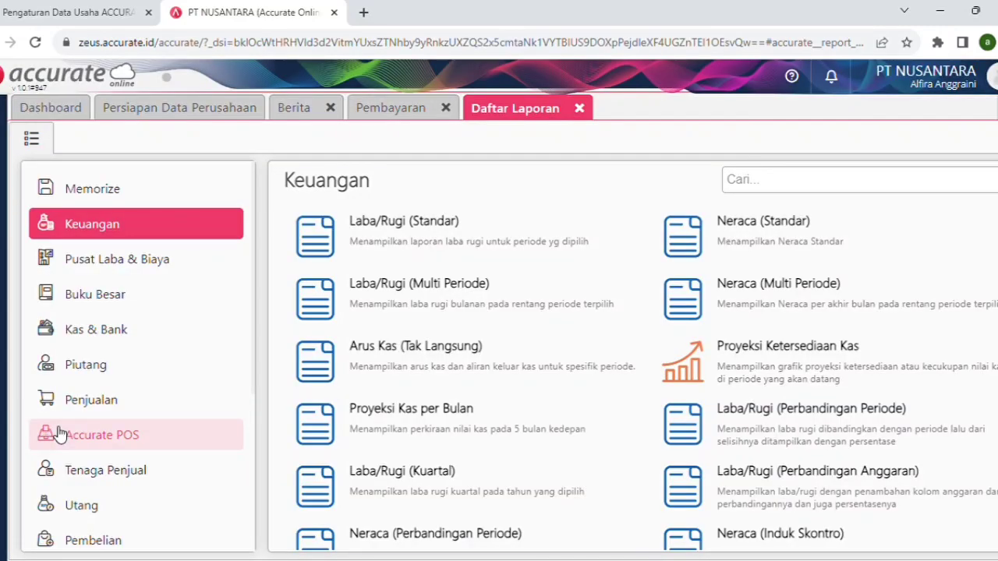
click(83, 311)
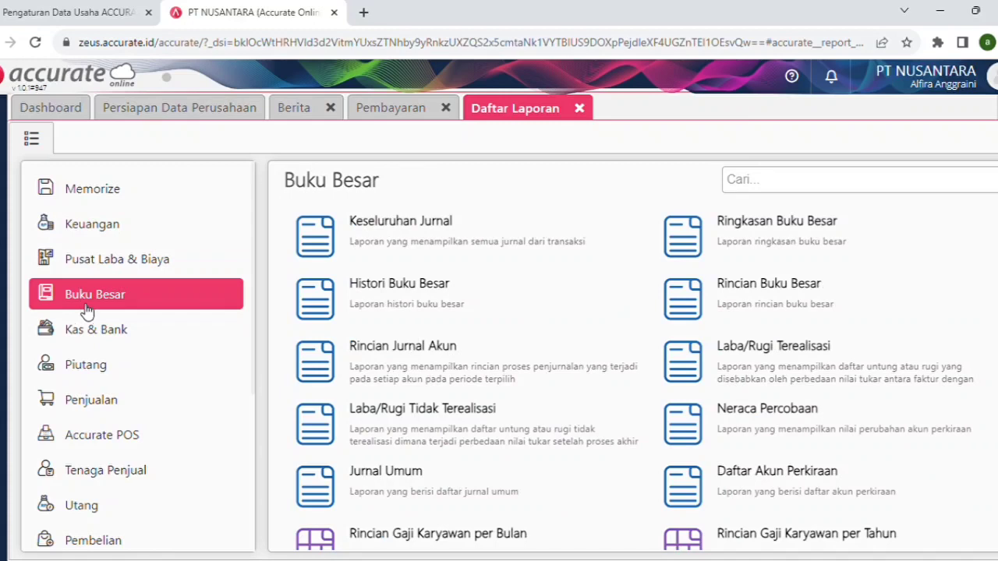
click(335, 226)
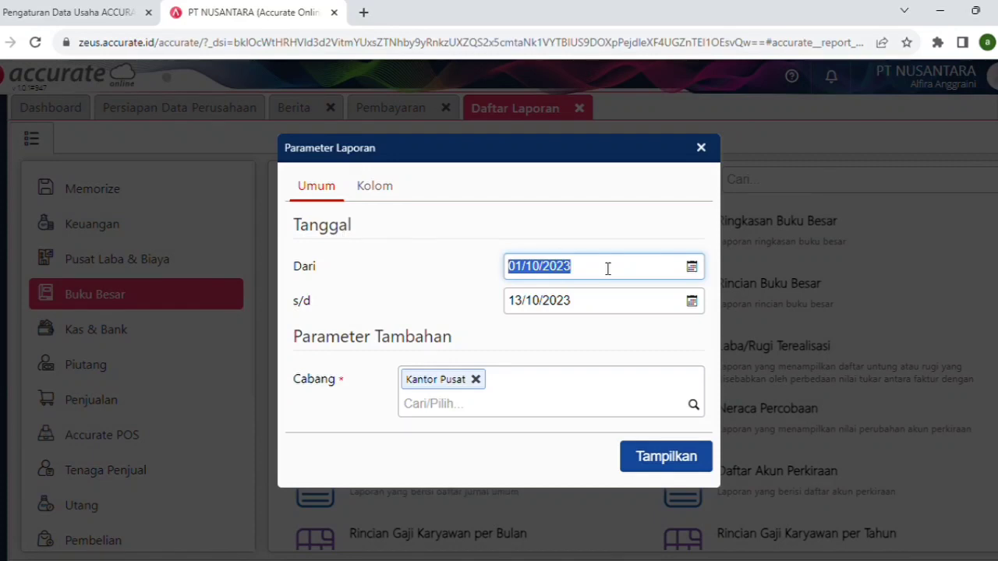
Set the report period from 01/08/2023 to 30/08/2023, display the Keseluruhan Jurnal report and examine its building rent payment entries
click(691, 267)
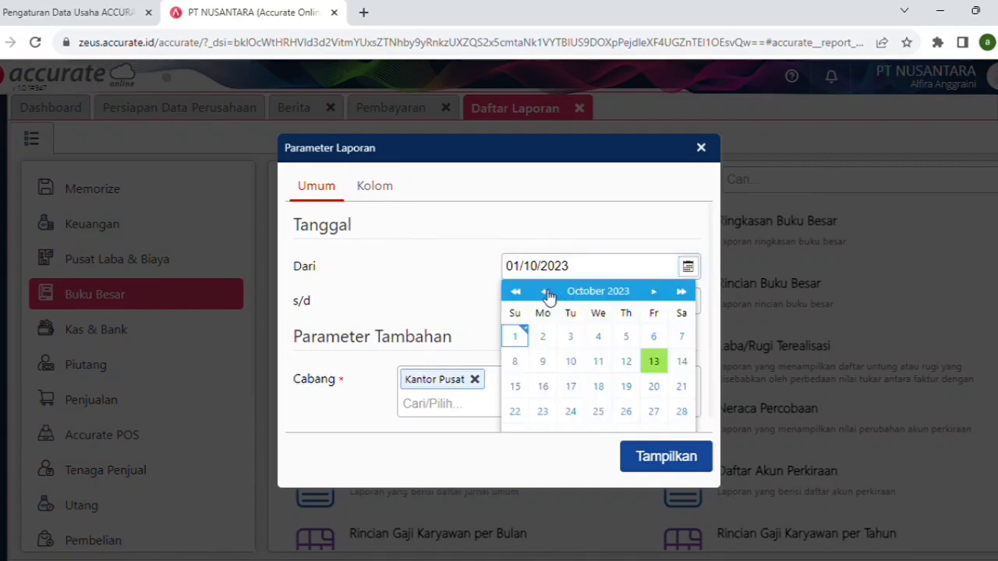
click(545, 291)
click(545, 291)
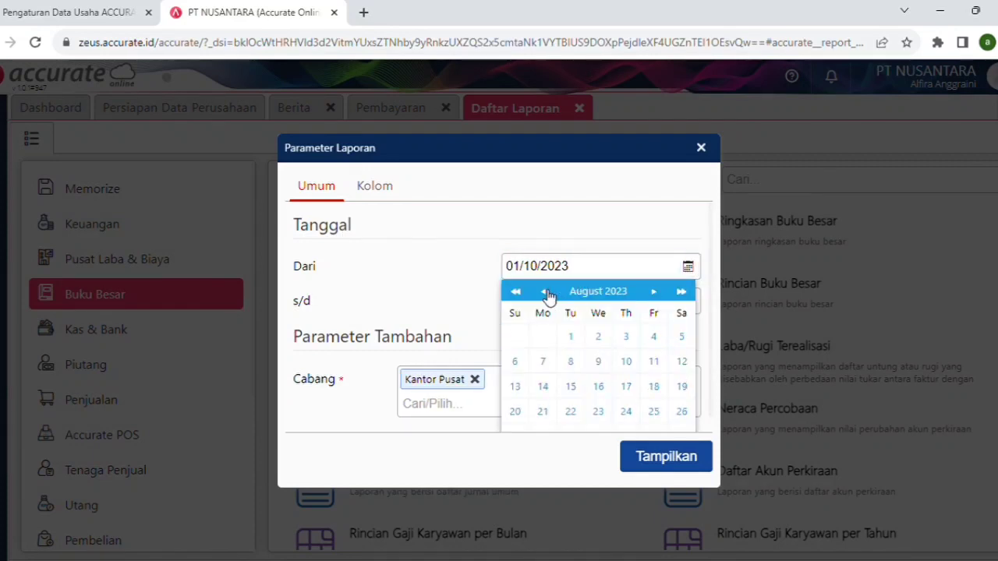
click(574, 335)
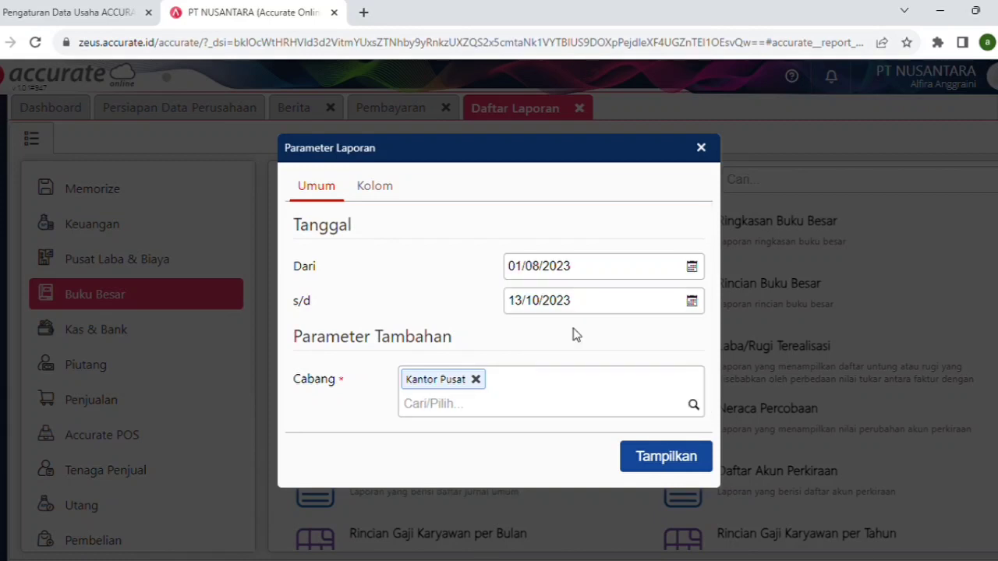
click(691, 301)
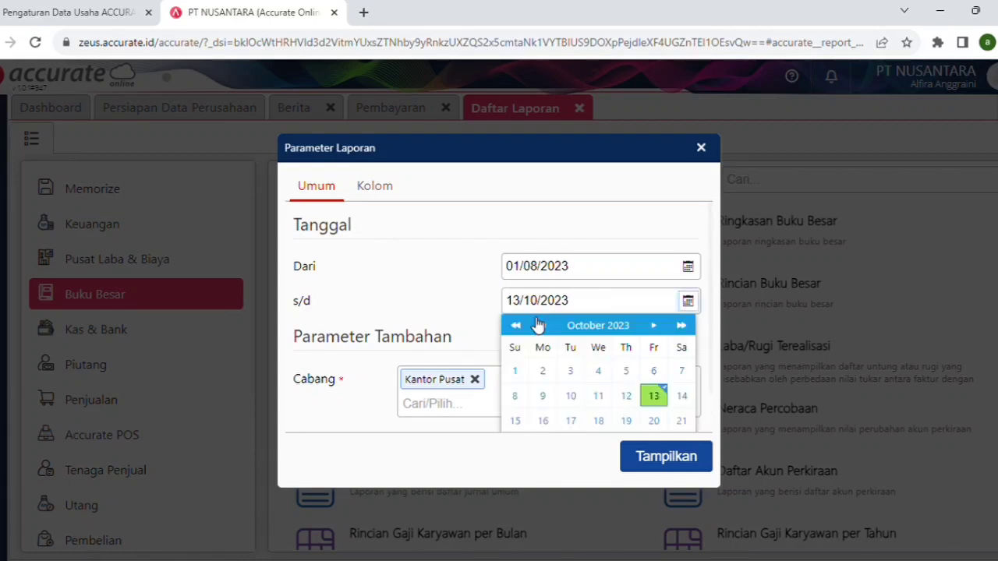
click(540, 325)
click(540, 326)
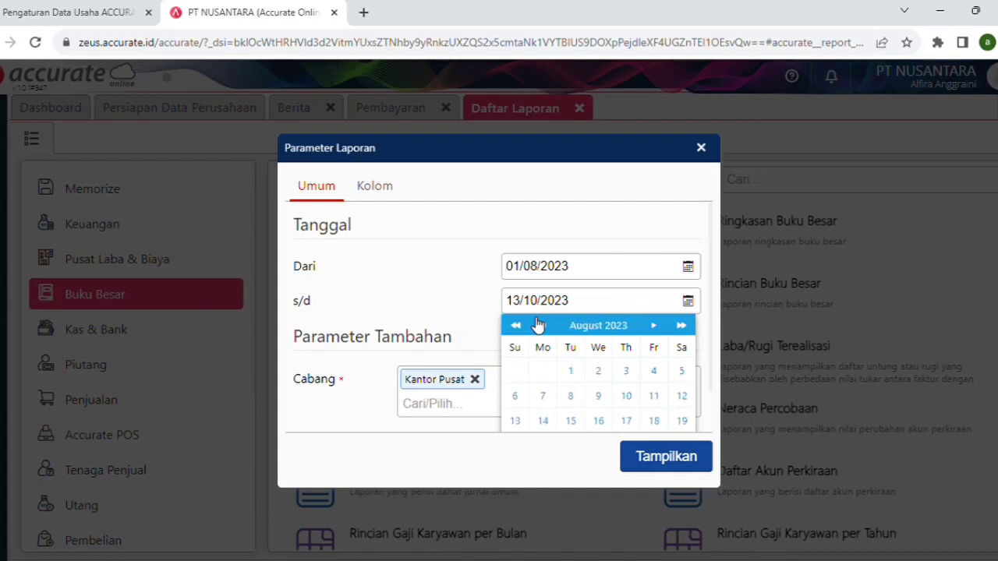
scroll(606, 425, down, 1)
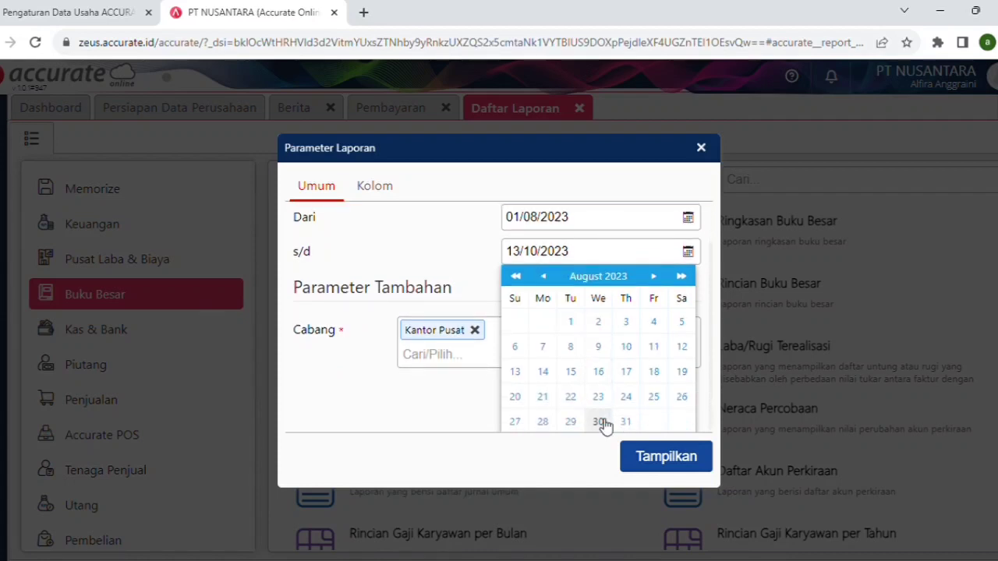
click(599, 422)
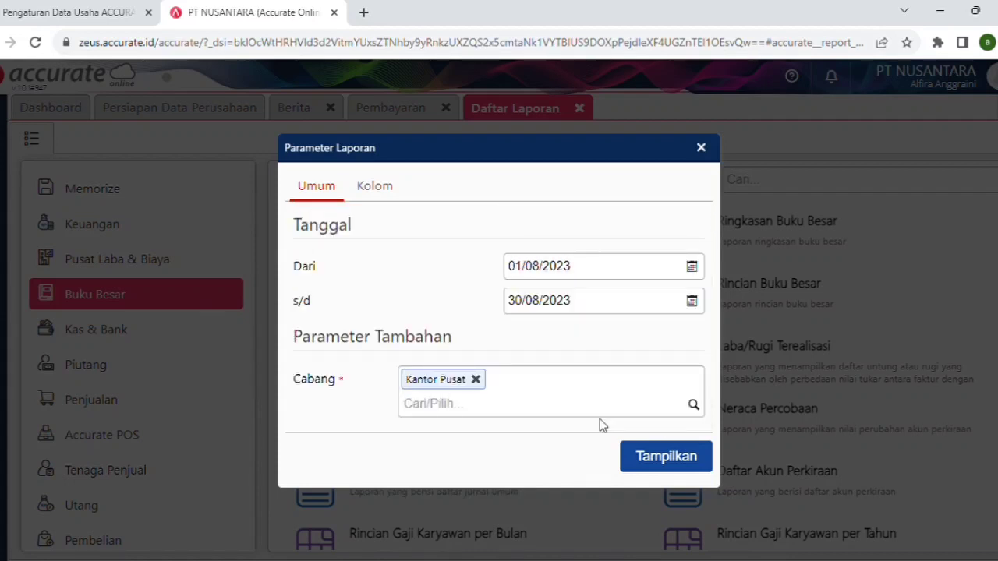
click(628, 452)
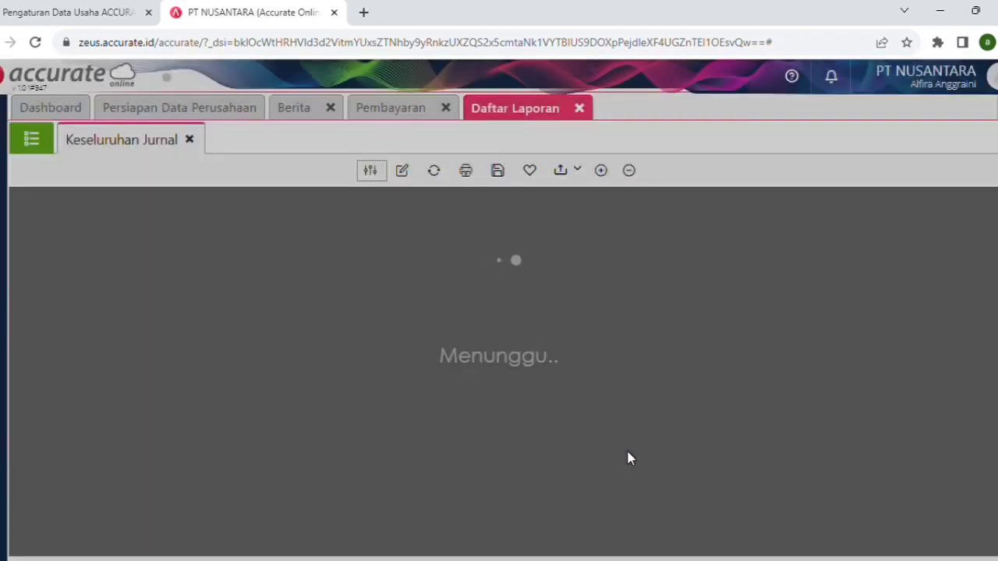
scroll(630, 459, down, 10)
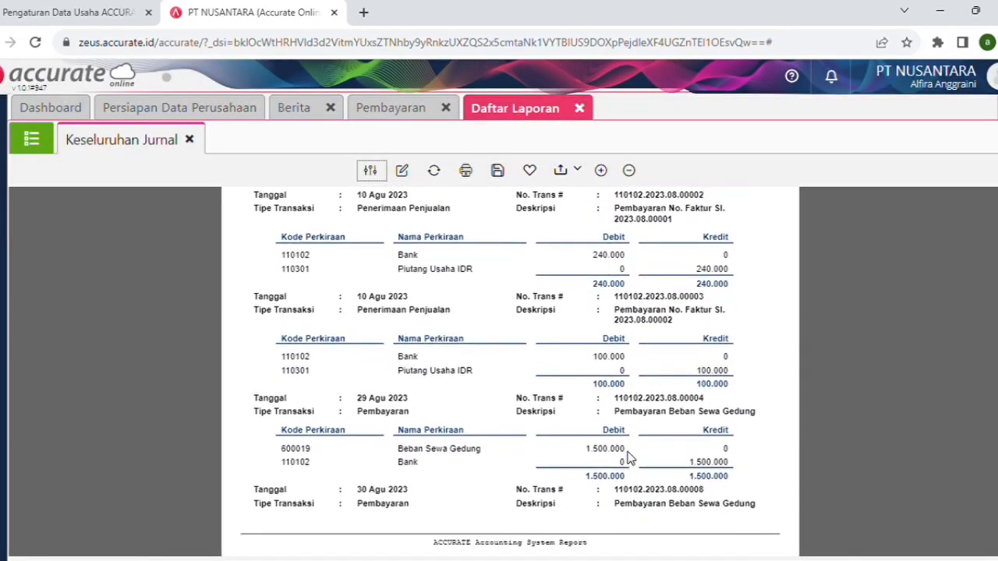
scroll(630, 459, down, 1)
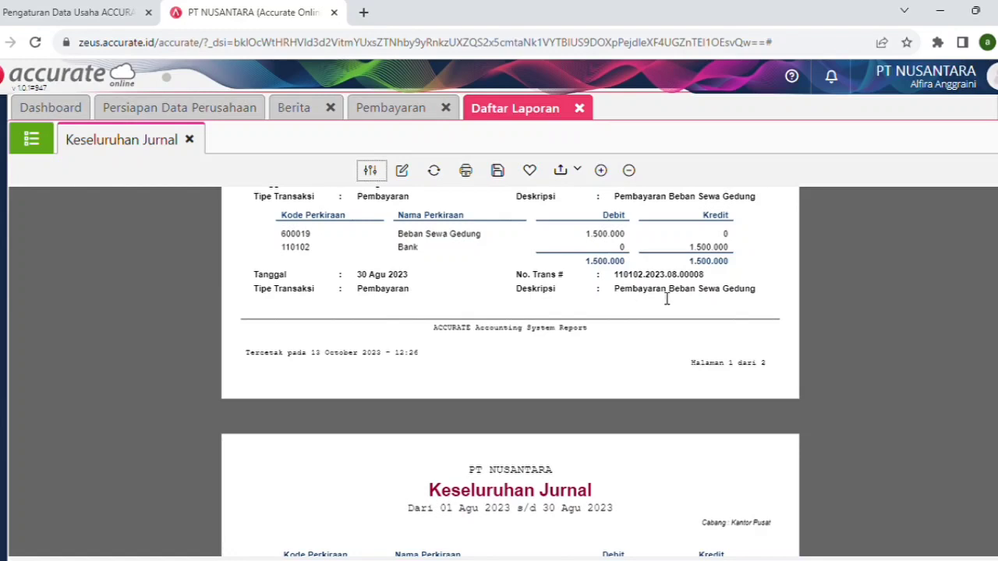
Continue reading the Keseluruhan Jurnal report onto its second page
scroll(639, 308, down, 2)
scroll(640, 307, down, 1)
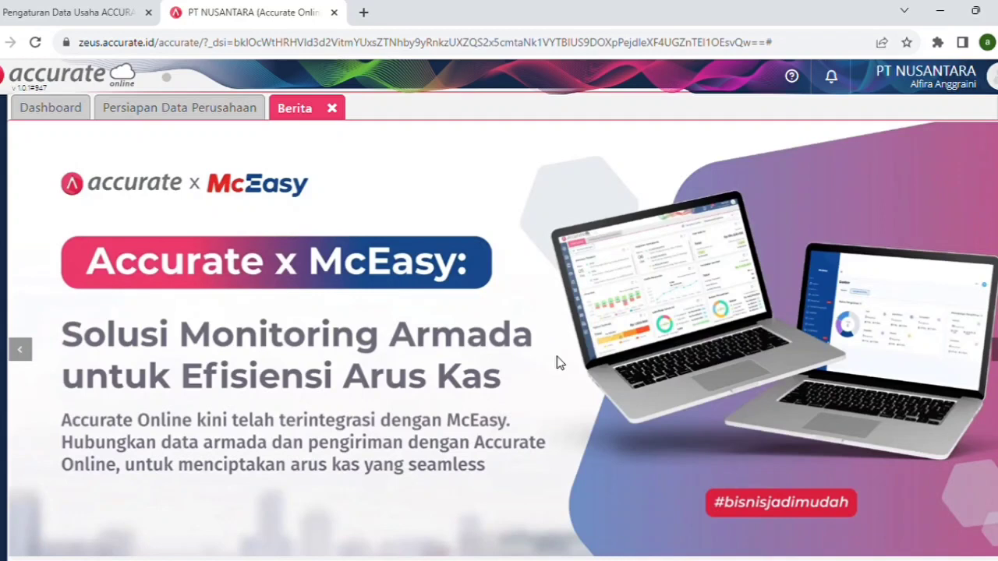
Start a new Pembayaran from Kas & Bank with Bank as the Kas/Bank account and 01/09/2023 as the date
mouse_move(3, 248)
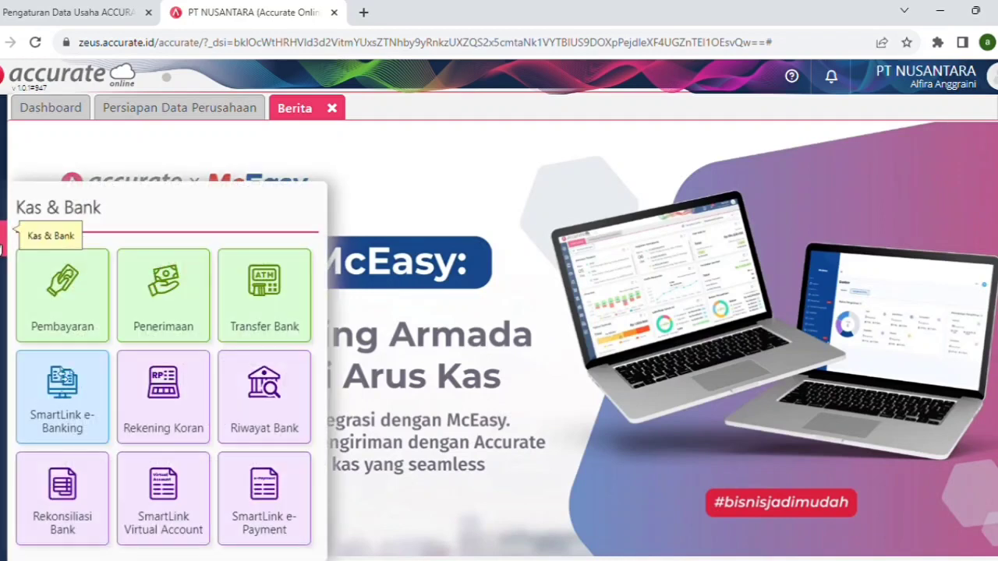
click(51, 293)
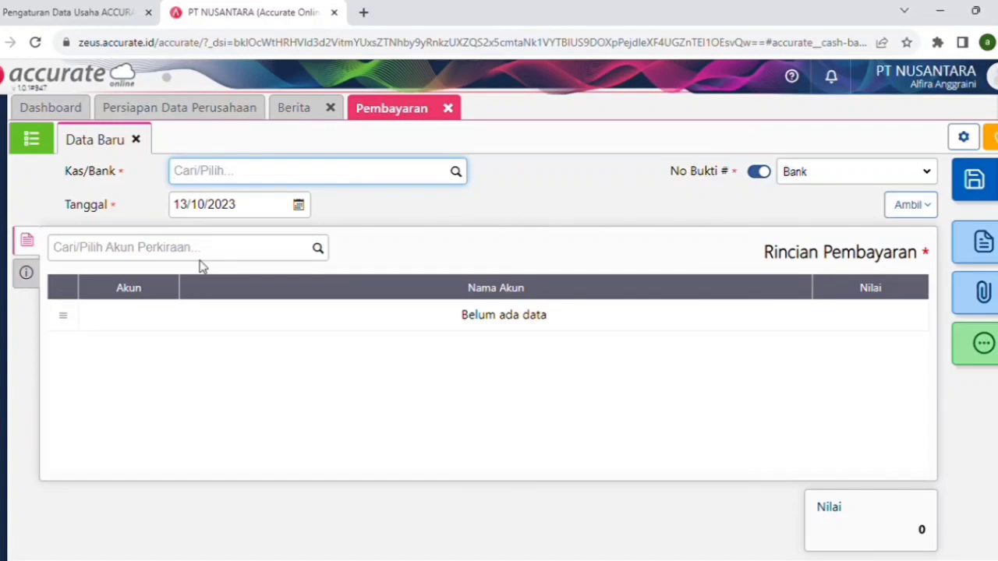
click(456, 173)
click(387, 252)
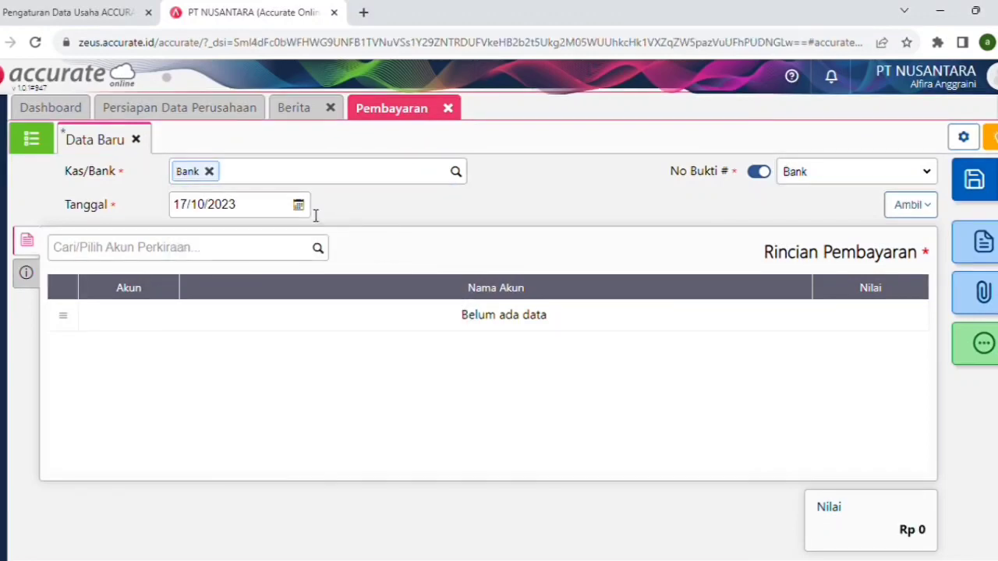
click(301, 207)
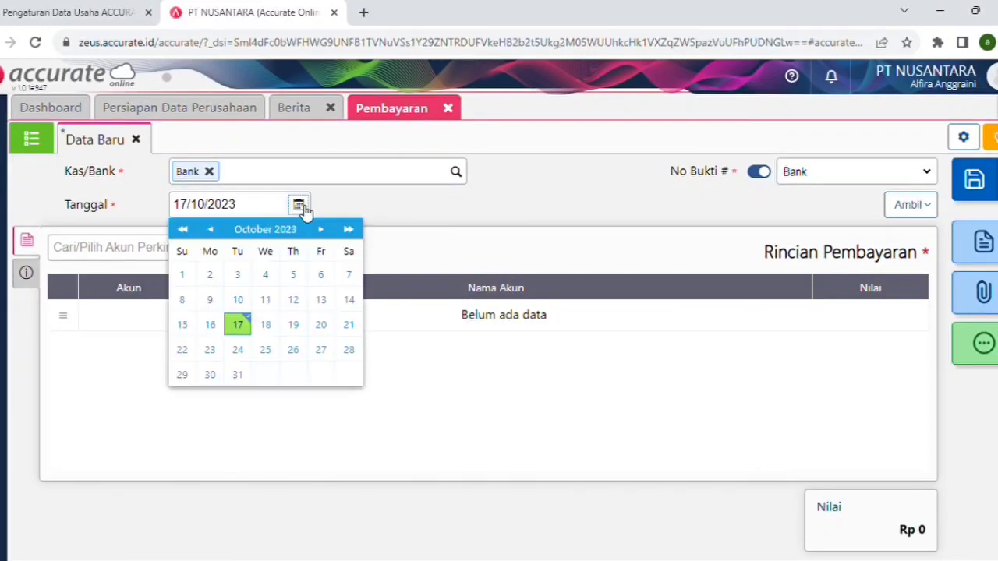
click(209, 229)
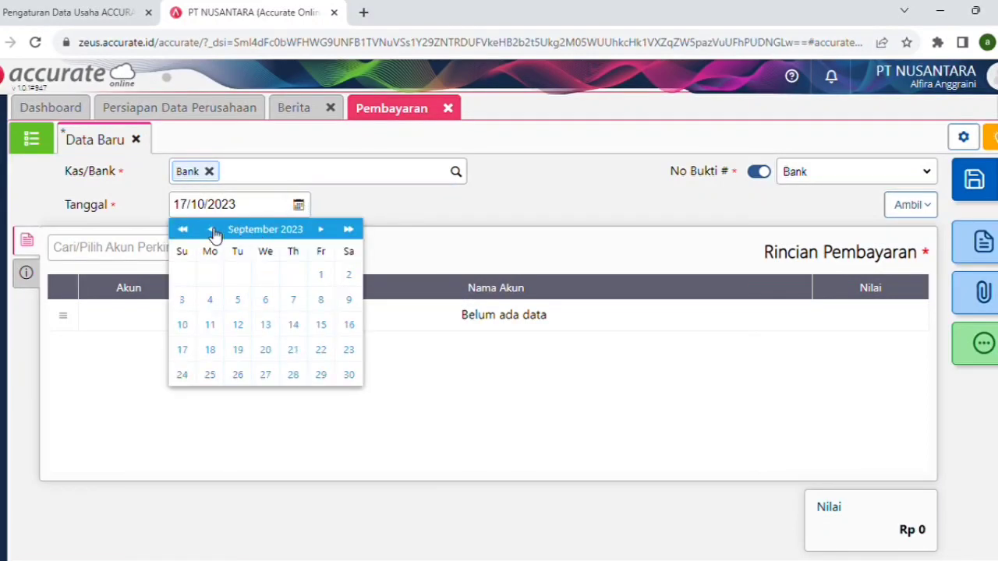
click(318, 274)
Add the Beban Gaji, Upah & Honorer account (600004) to the payment details with a value of Rp 3.000.000
click(316, 251)
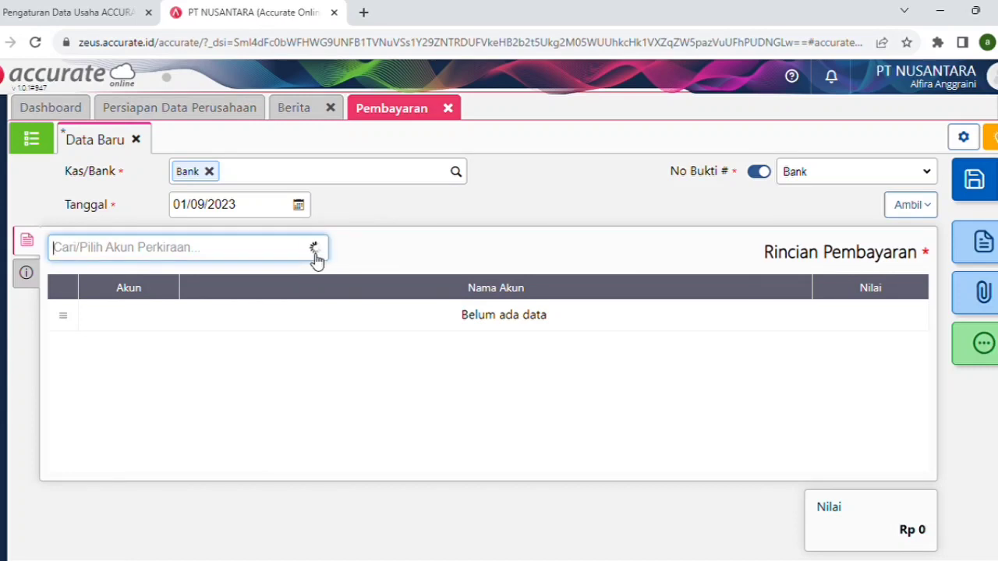
scroll(264, 431, down, 5)
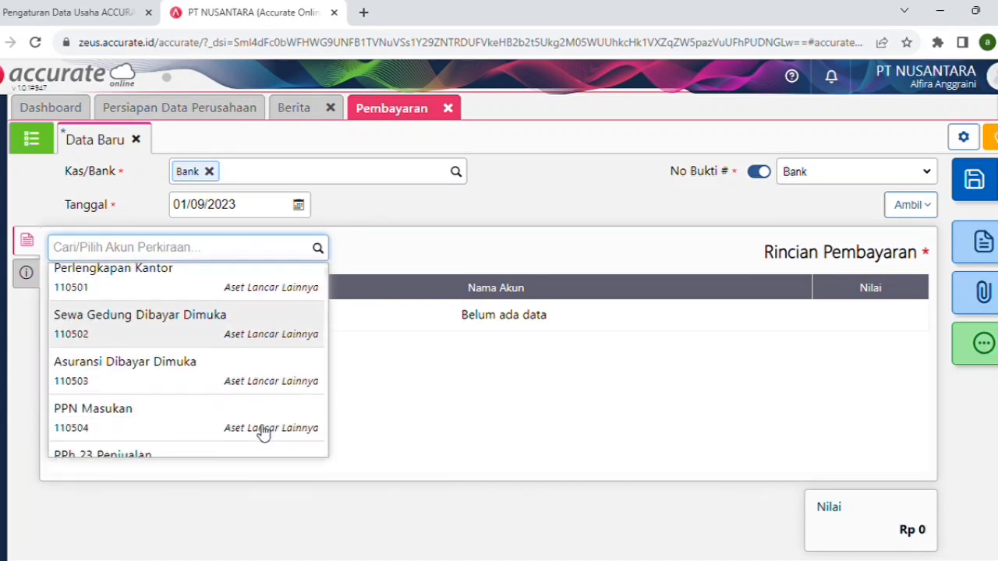
scroll(263, 431, down, 5)
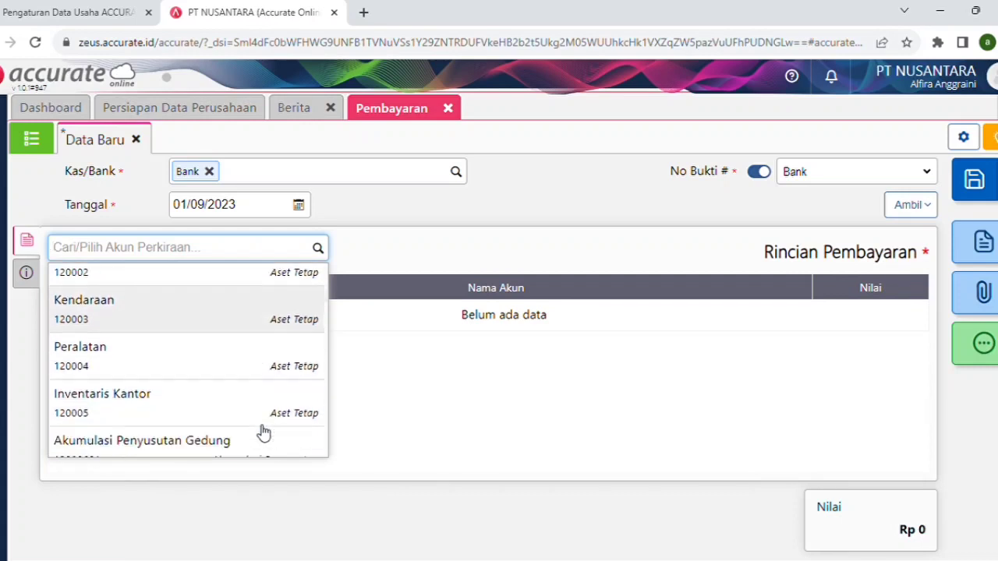
scroll(263, 431, down, 5)
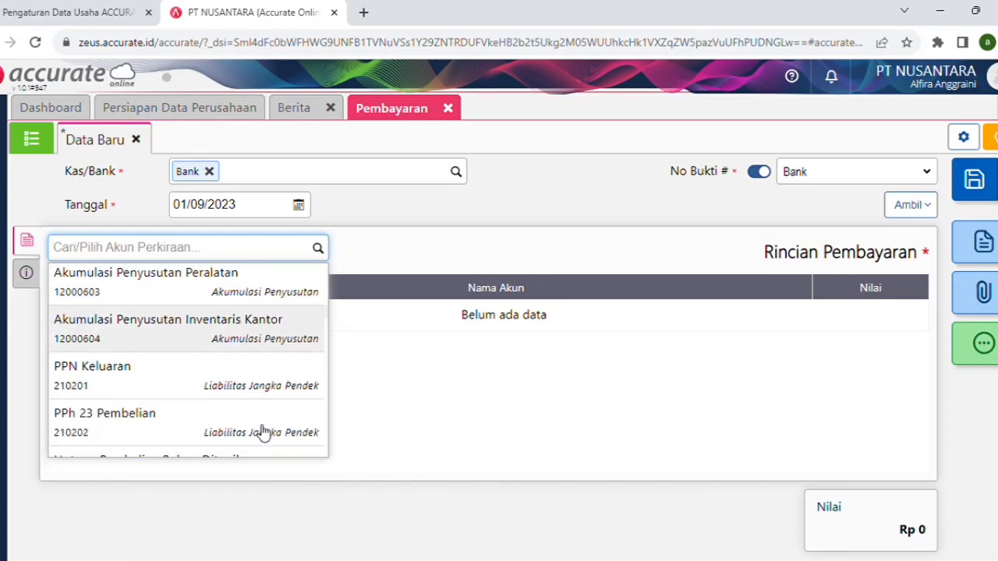
scroll(264, 431, down, 5)
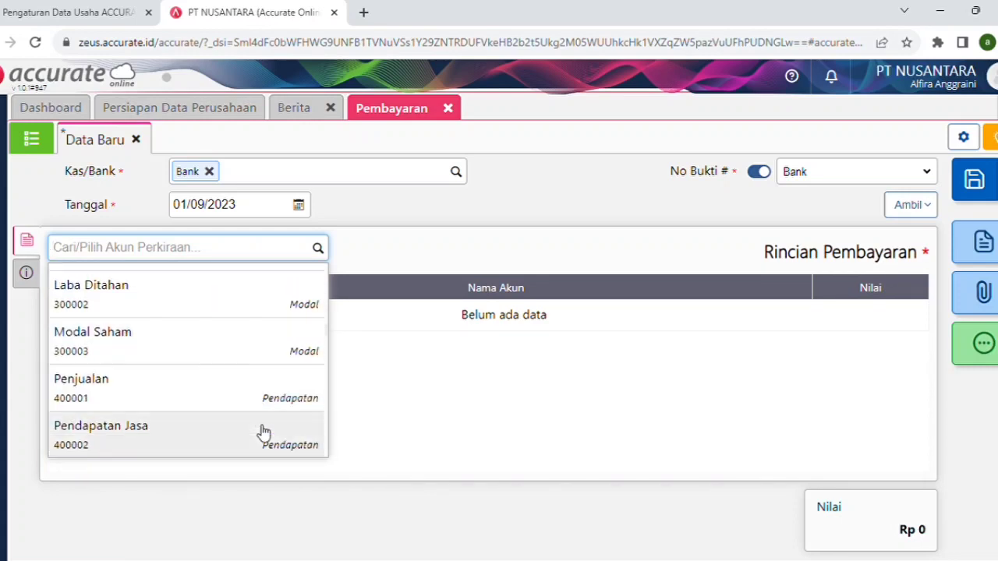
scroll(264, 431, down, 5)
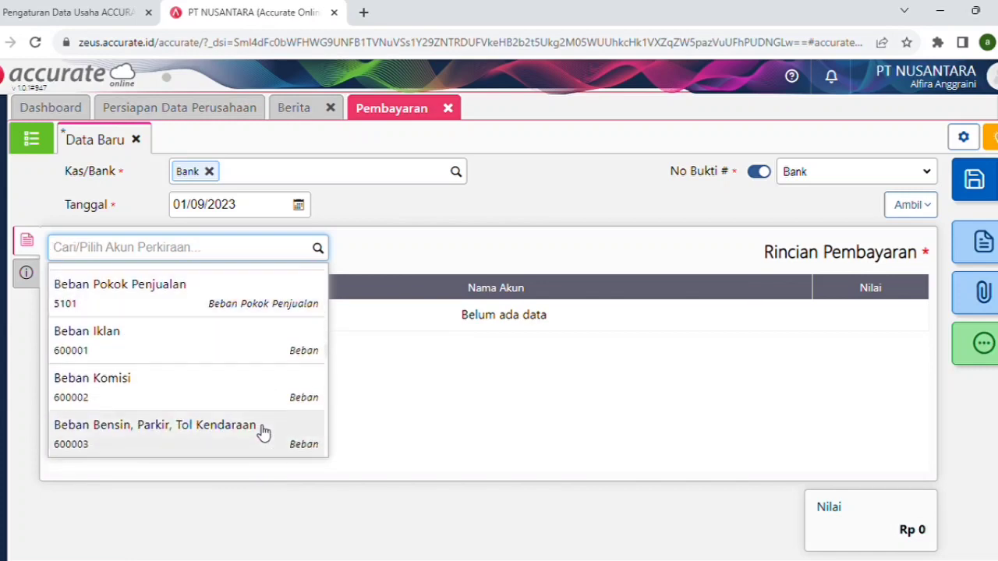
click(251, 391)
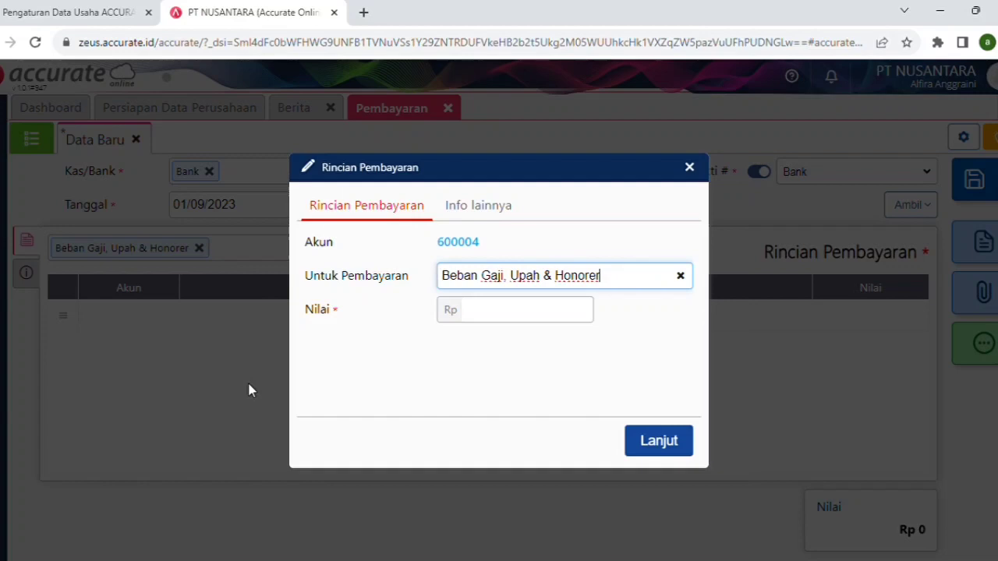
click(502, 321)
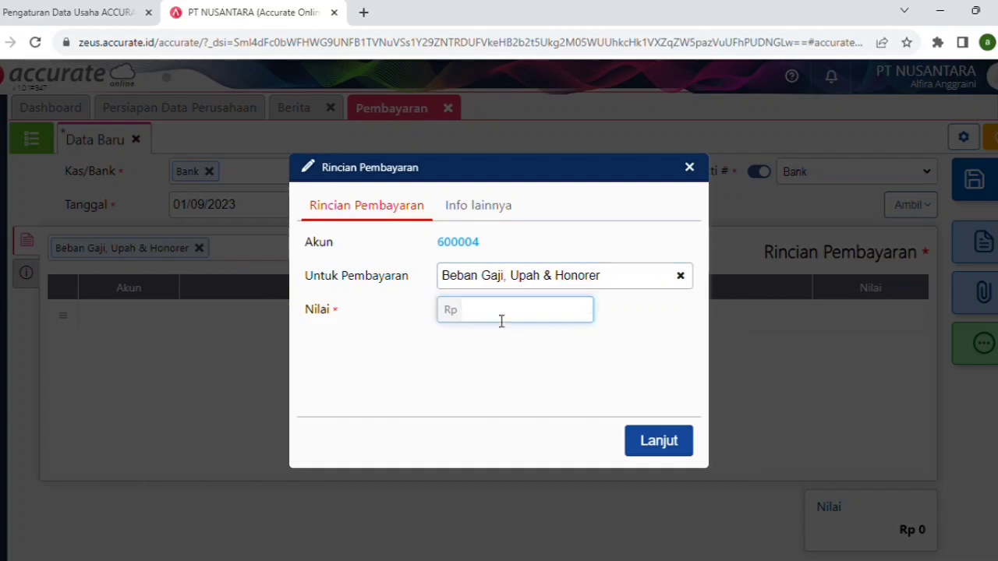
text(3000000)
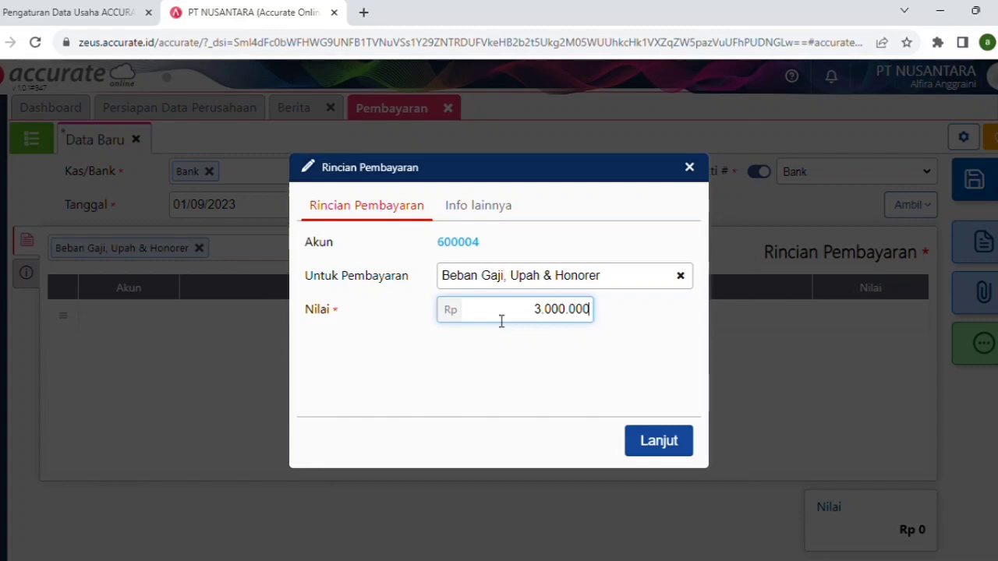
Add a note that the employee's salary of Rp 3.000.000 is paid, including the employee's name, confirm the line and save the payment
click(492, 208)
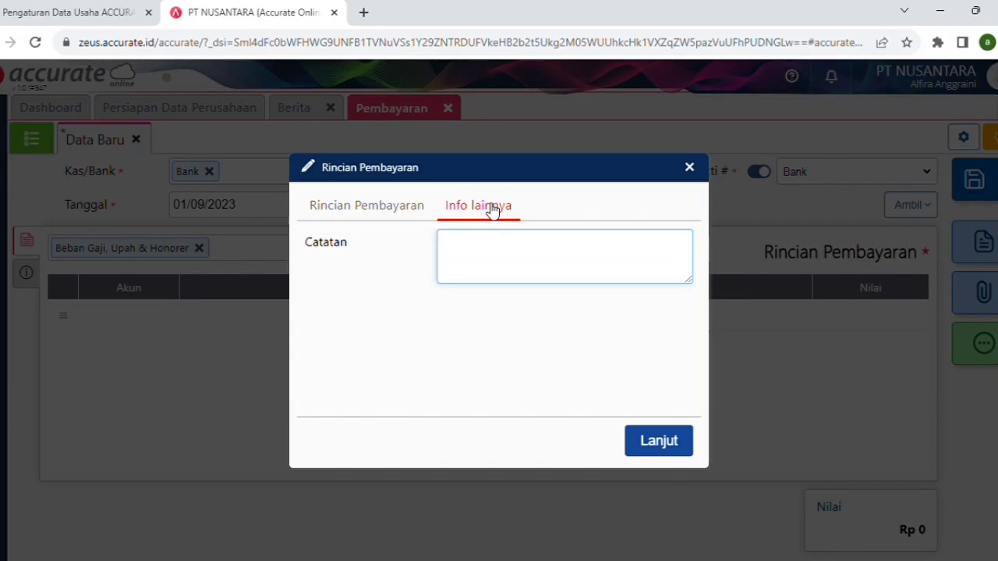
text(Pembayaran gaj)
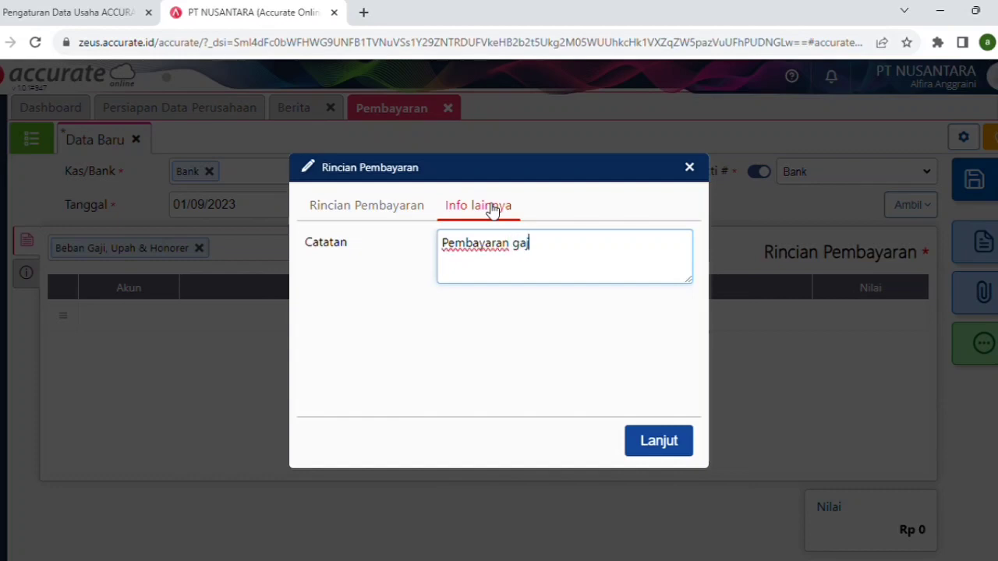
text(i karyawan Ita )
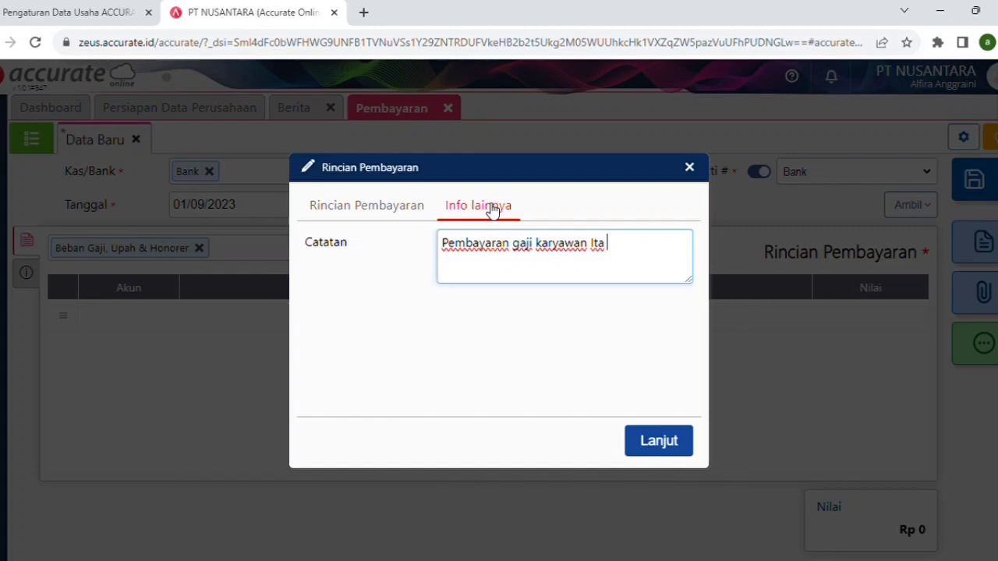
text(senilai R)
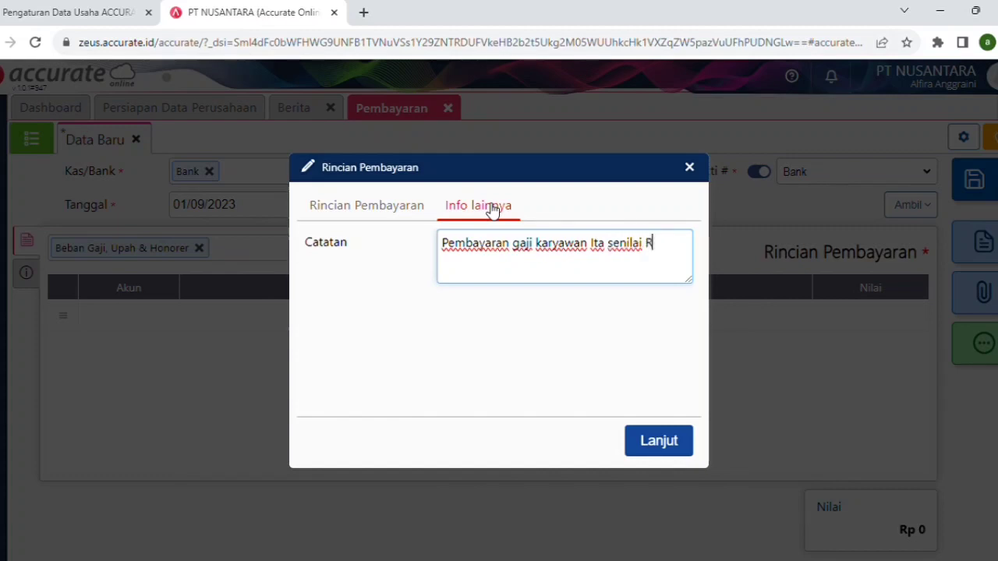
text(p 3.000.000)
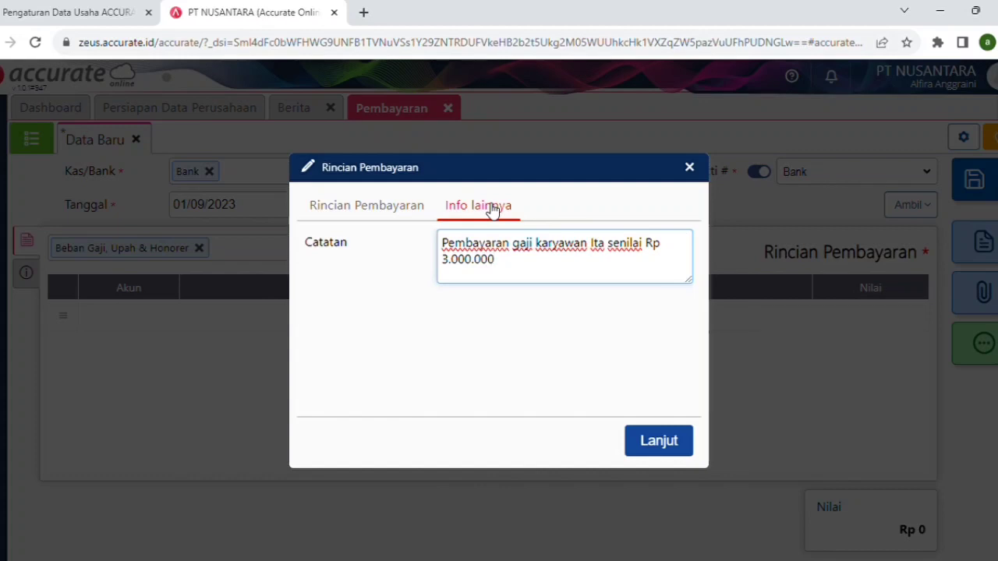
click(659, 441)
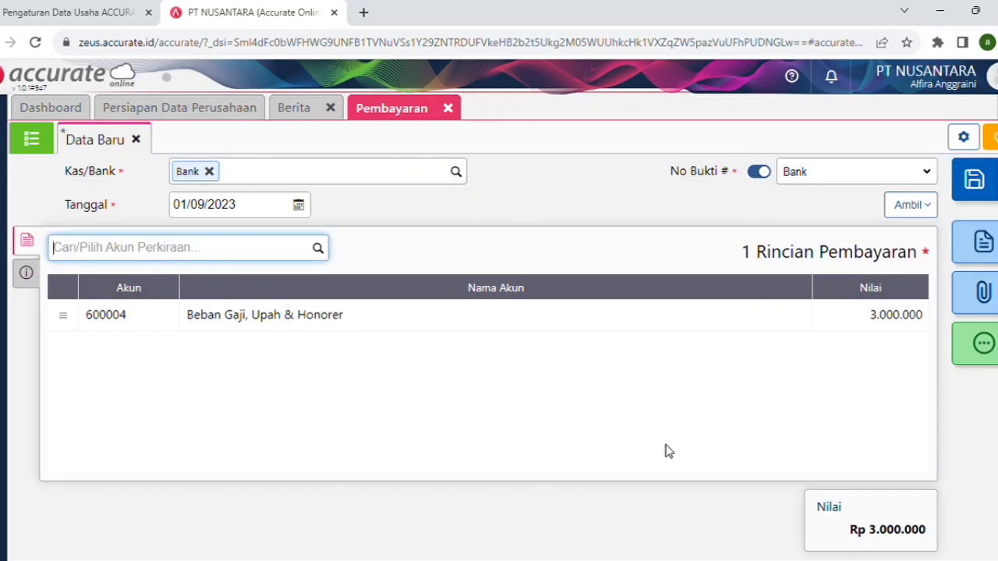
click(987, 198)
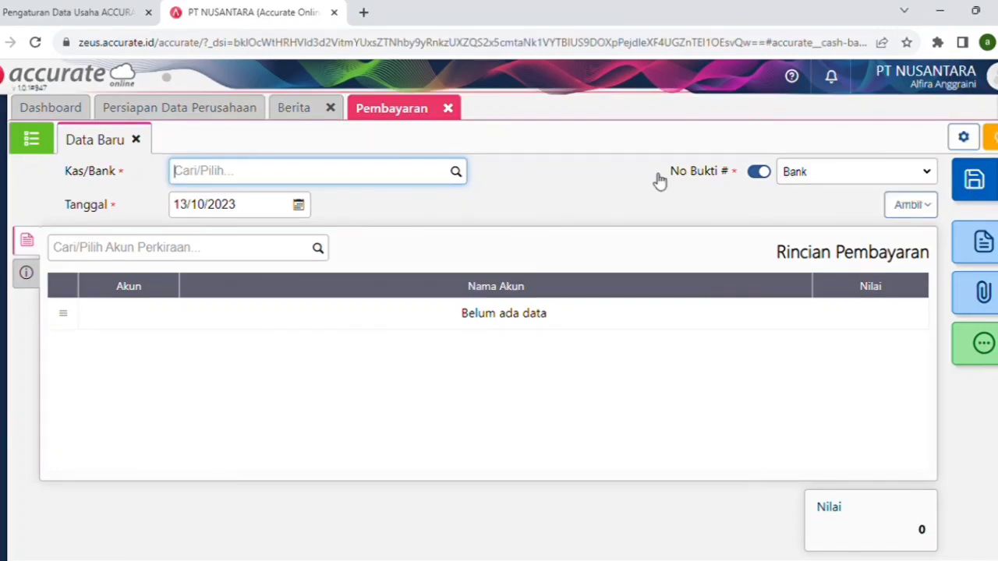
Set the next payment's Kas/Bank account to Bank and its date to 01/09/2023
click(464, 181)
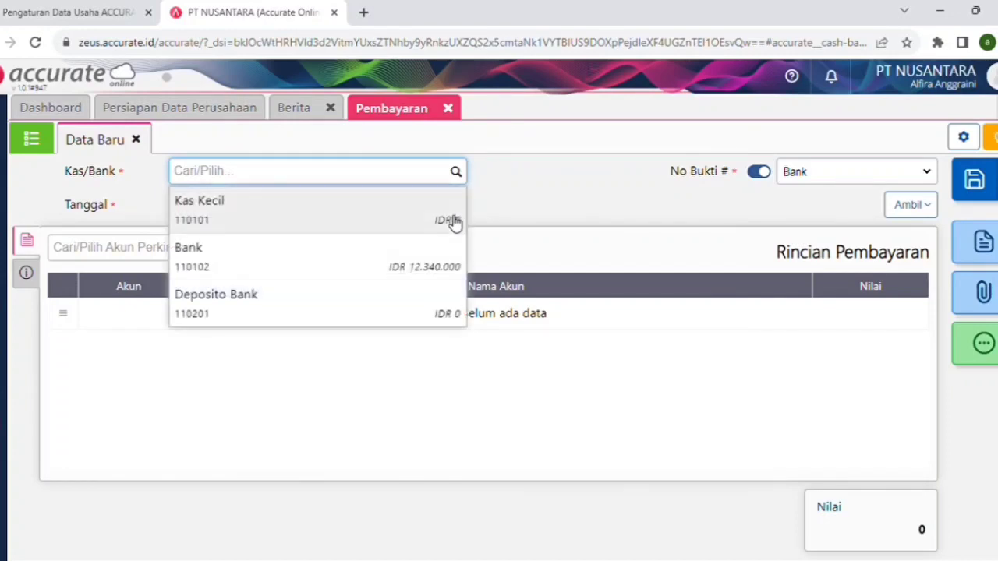
click(441, 257)
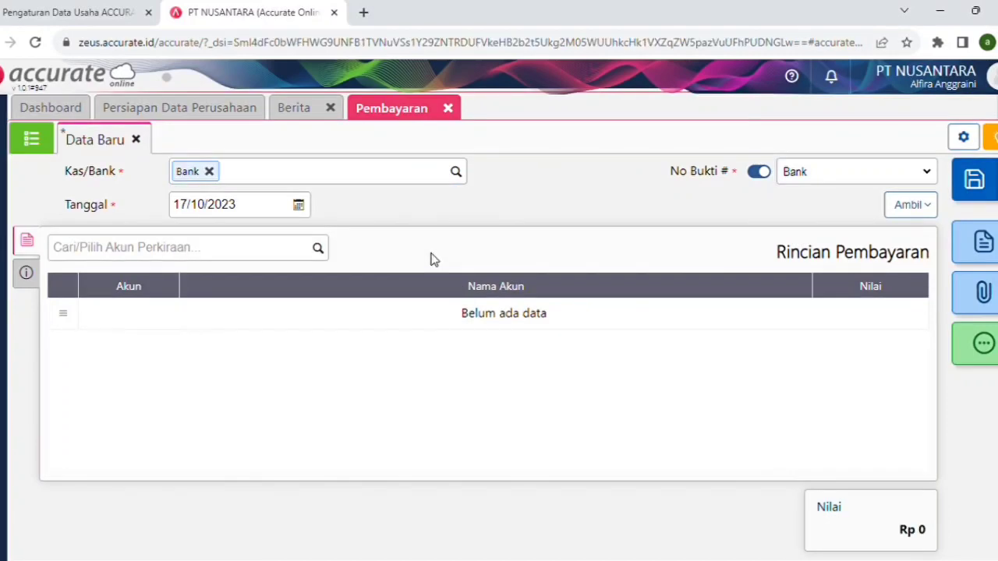
click(300, 205)
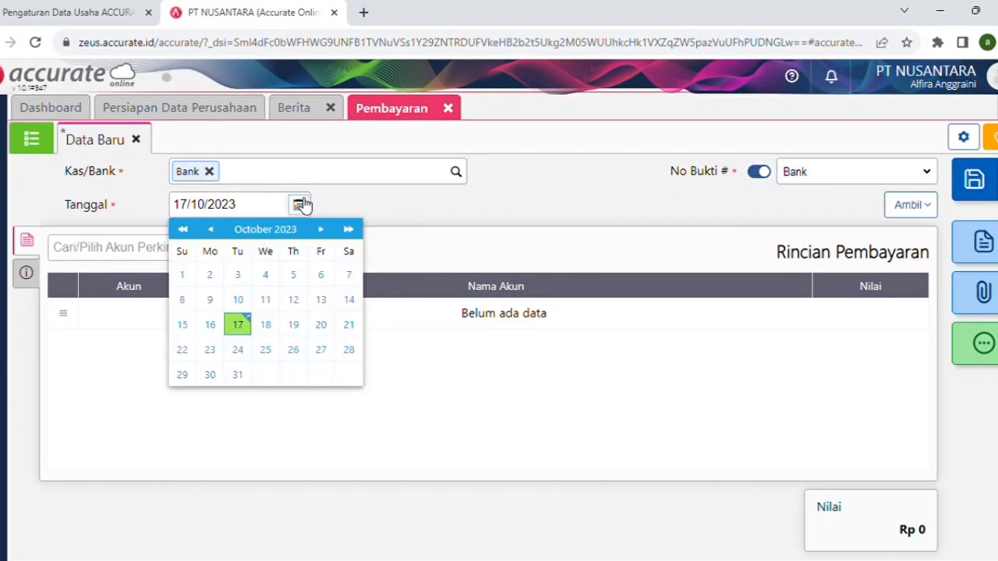
click(211, 231)
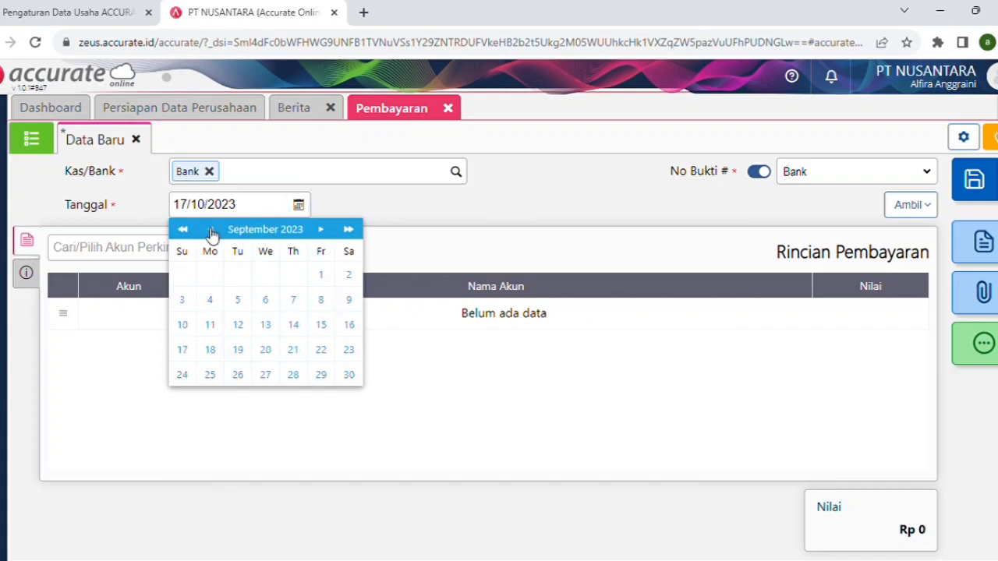
click(320, 276)
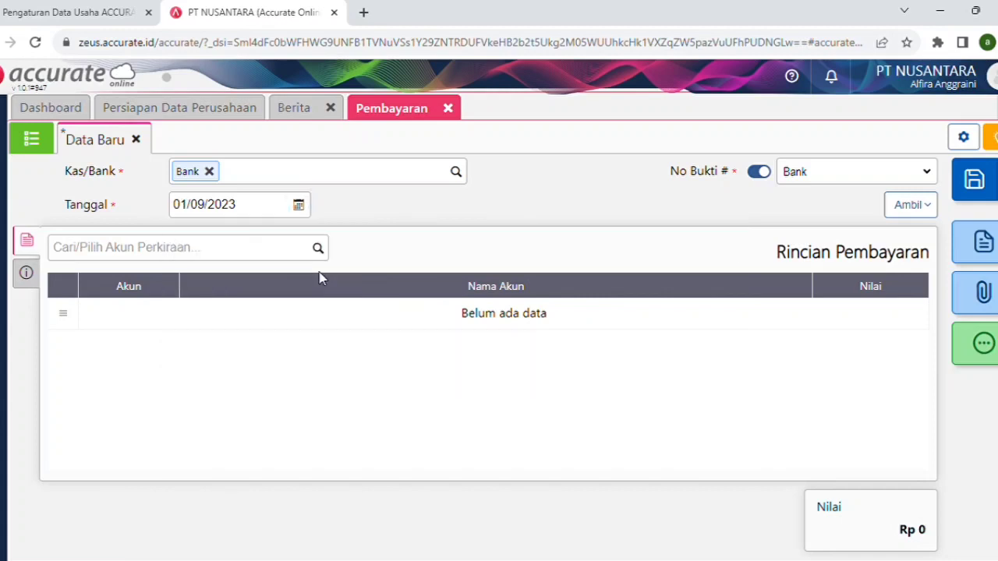
Add a Beban Gaji, Upah & Honorer line worth Rp 3.000.000 to this second salary payment
click(319, 249)
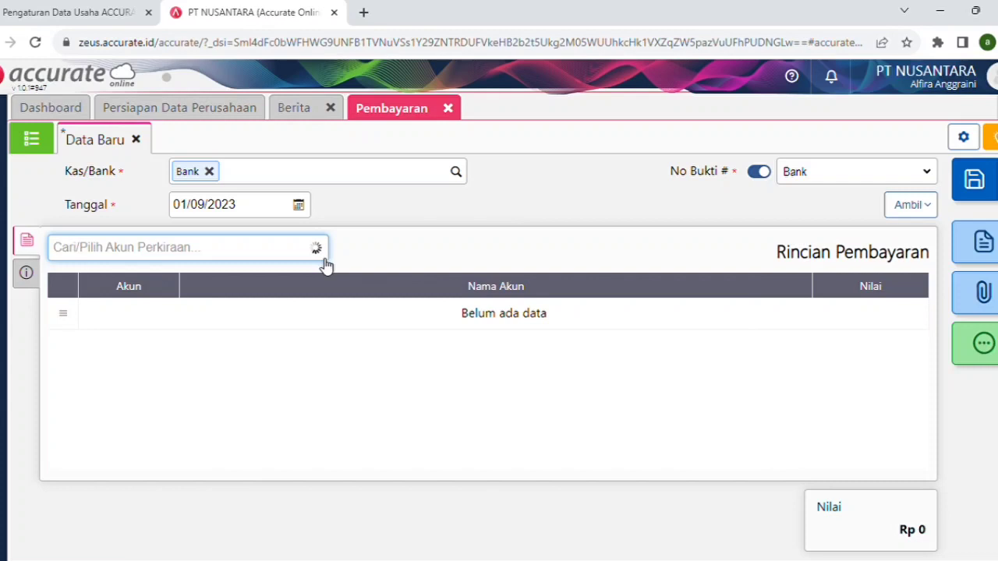
scroll(318, 356, down, 7)
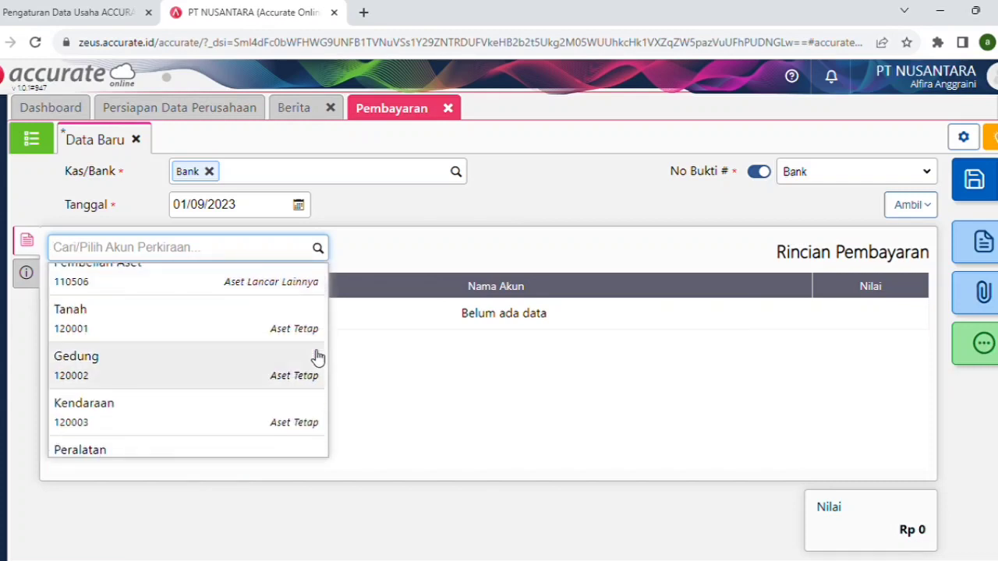
scroll(318, 357, down, 5)
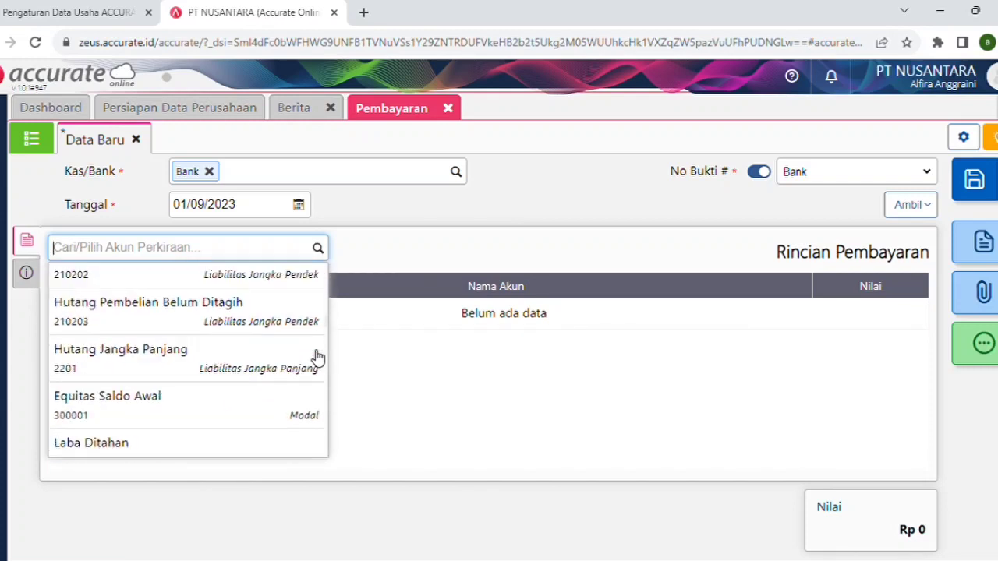
scroll(317, 356, down, 5)
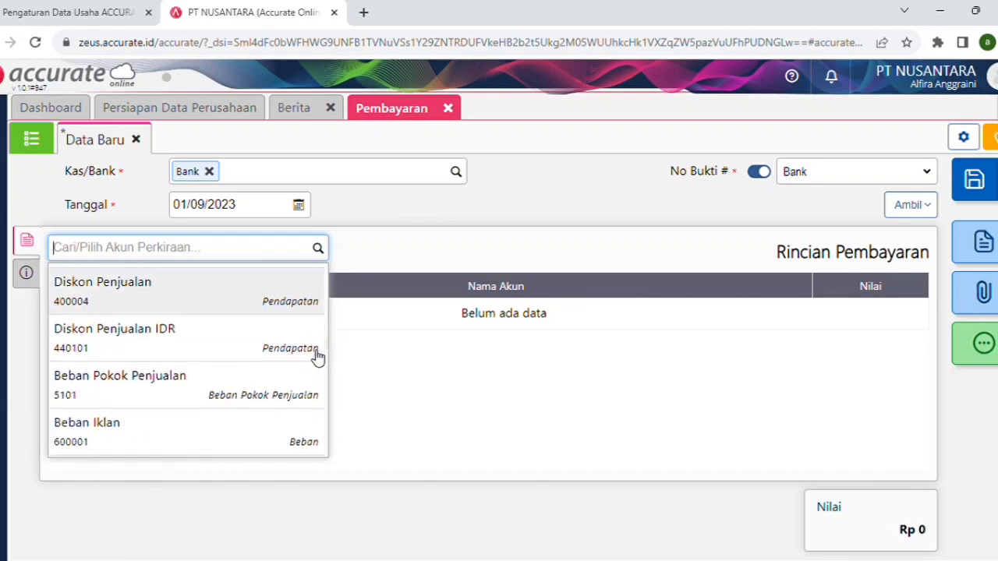
scroll(318, 356, down, 4)
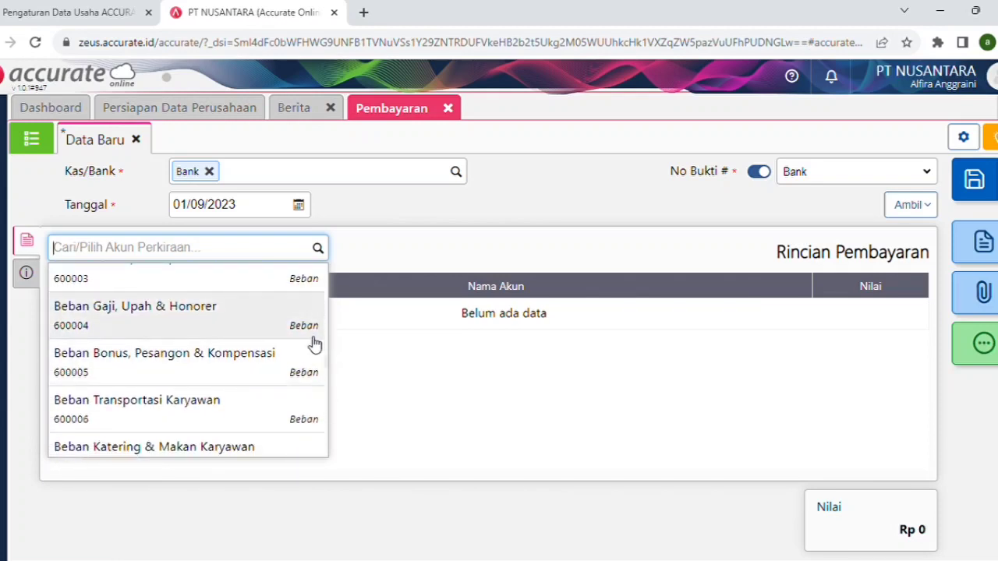
click(305, 329)
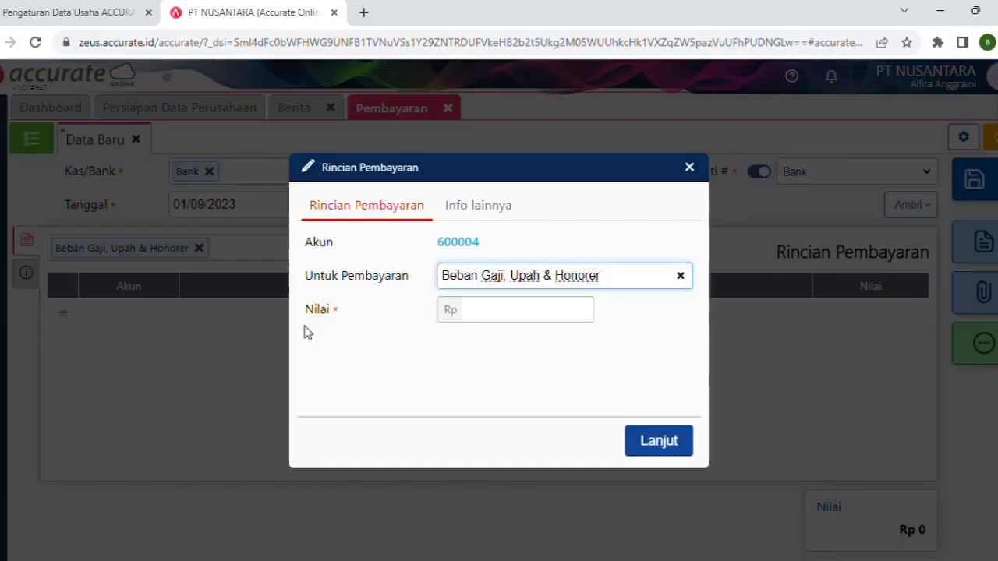
click(509, 327)
text(3.000.000)
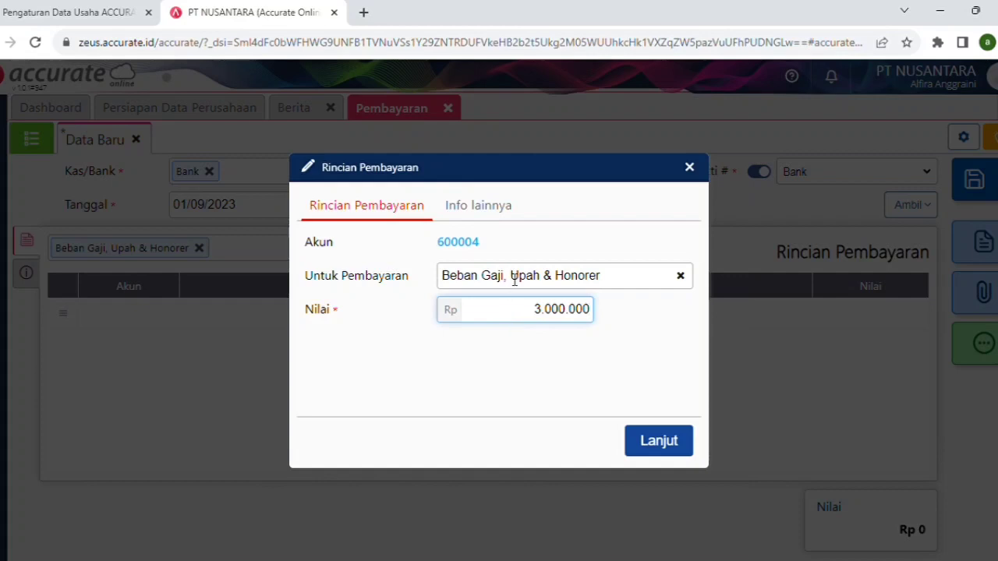
Note on the second salary line that the named employee's salary of Rp 3.000.000 is paid, confirm the line and save the payment
click(499, 217)
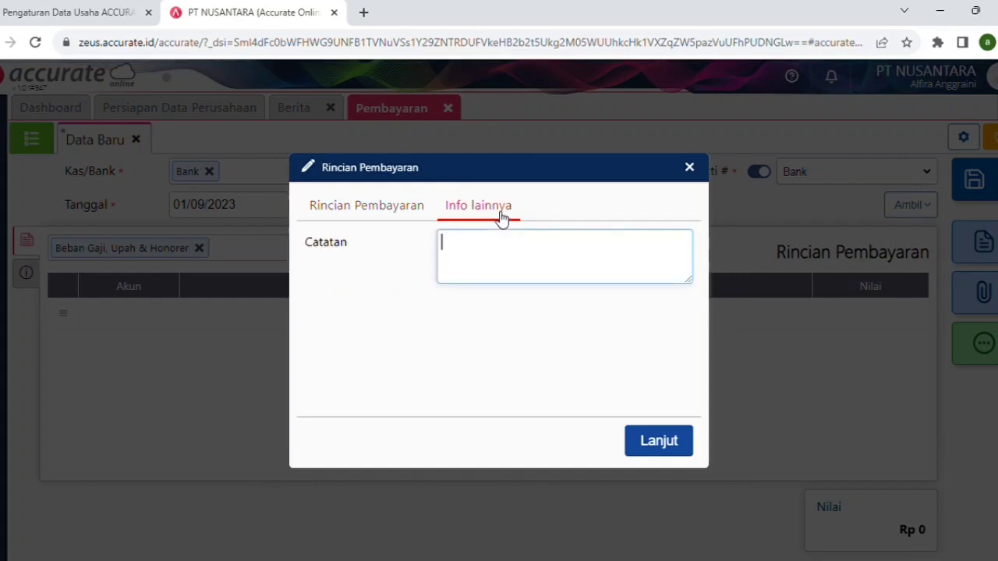
text(Pembayaran )
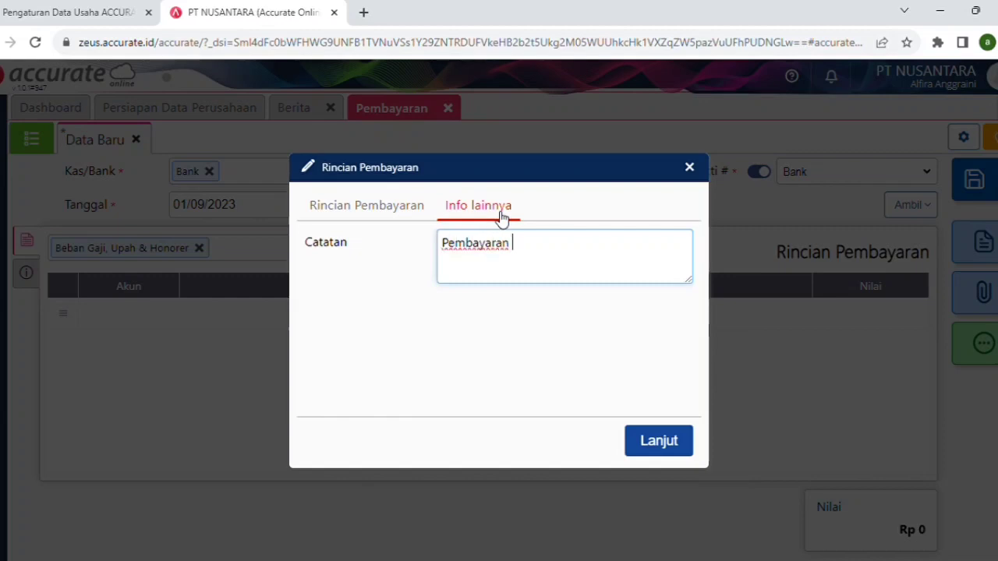
text(gaji karya)
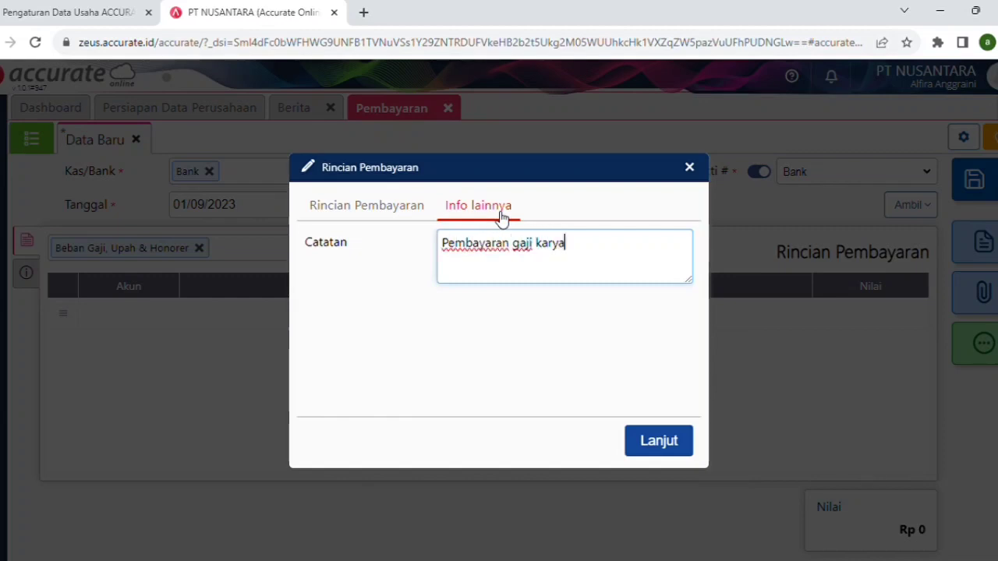
text(wan Itu s)
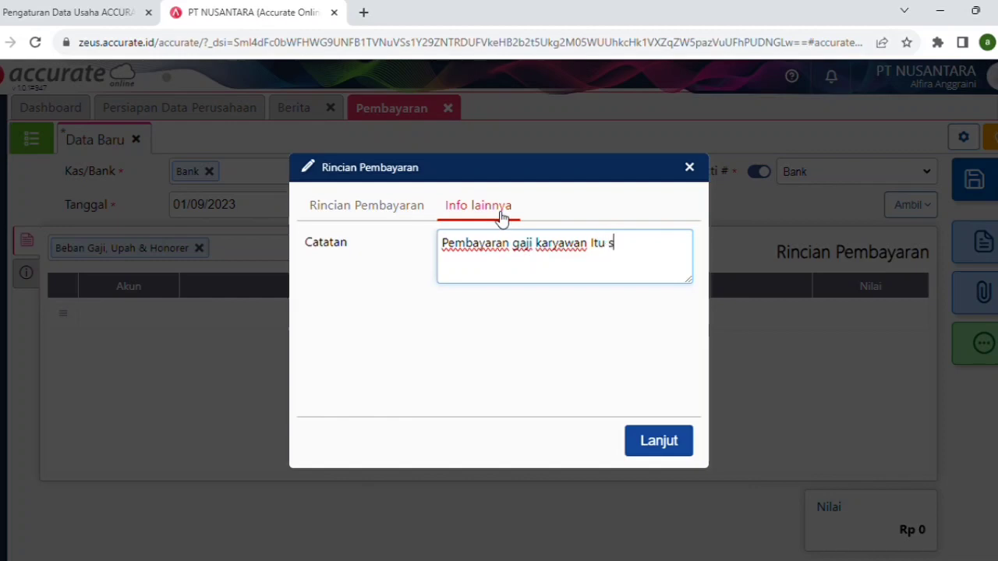
text(enilai Rp)
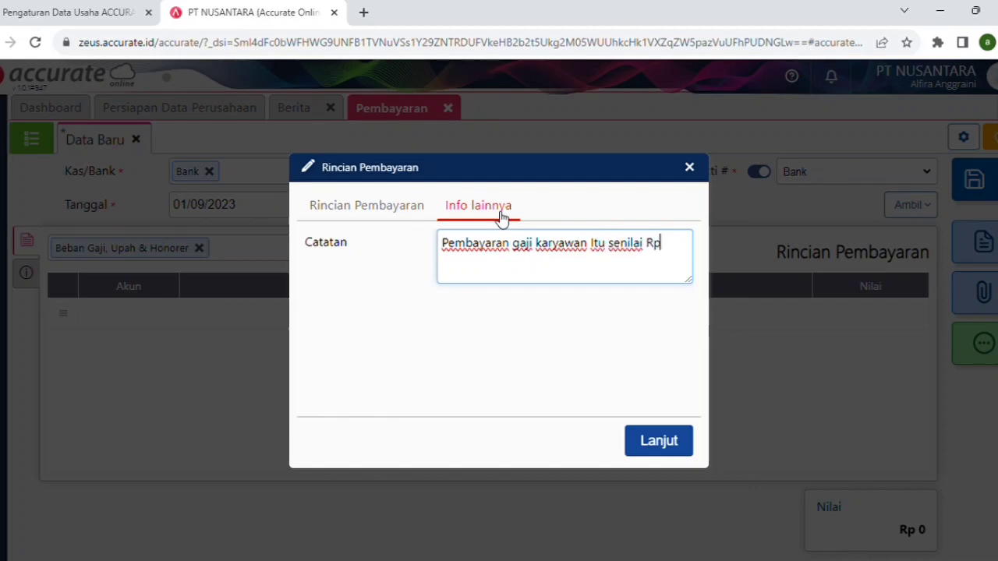
text( 3.000.000)
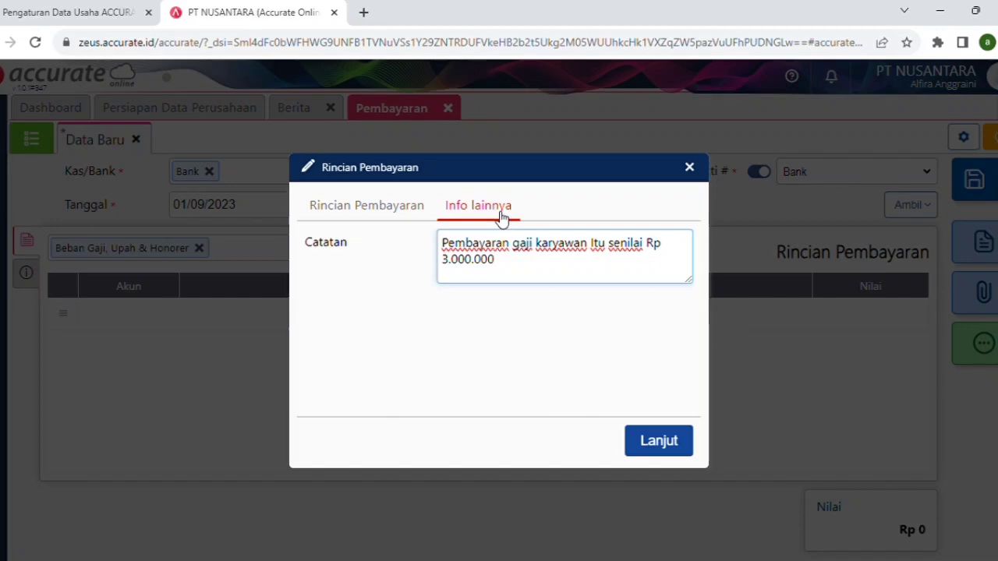
click(656, 442)
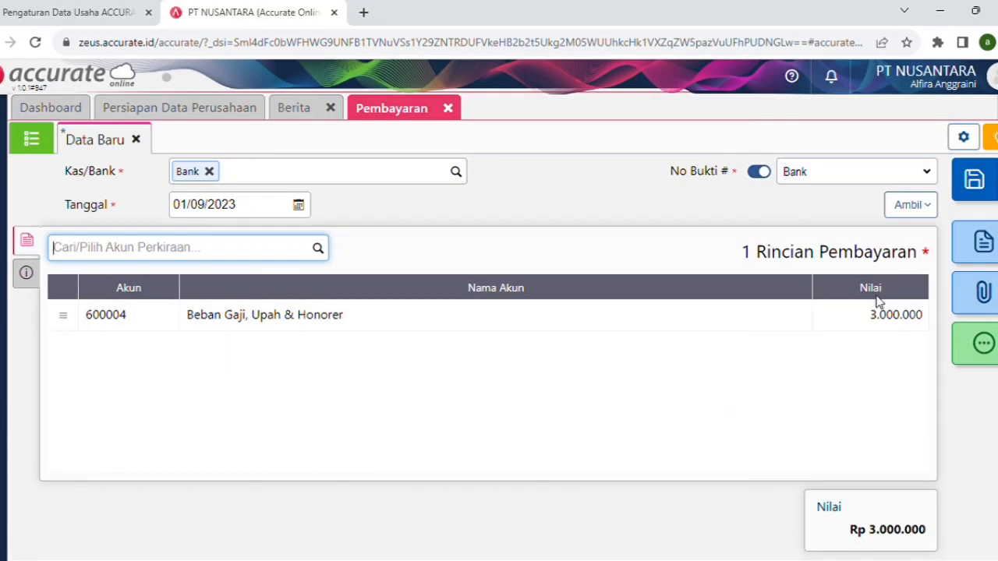
click(970, 201)
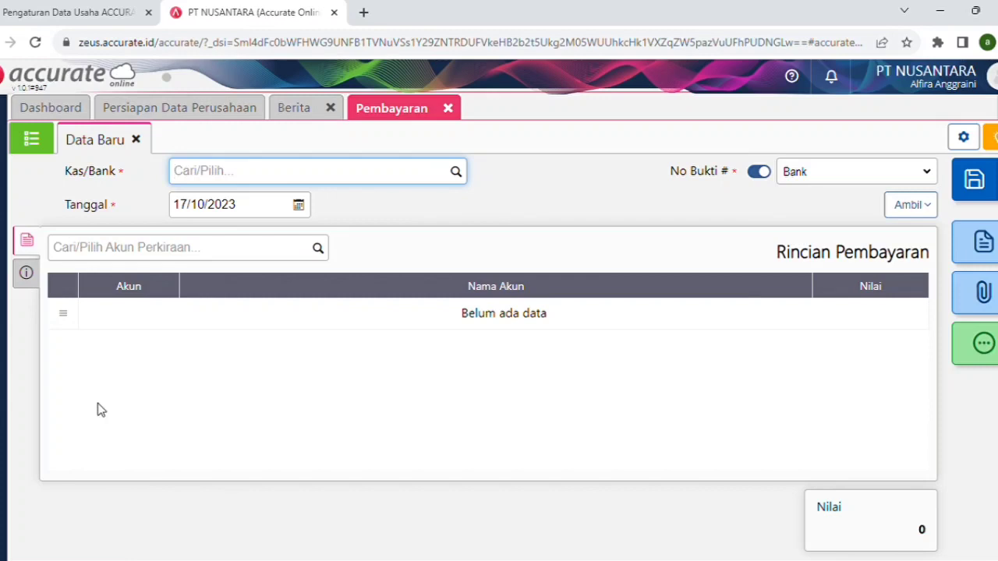
Display the Laba/Rugi (Standar) report for 01/08/2023 to 01/09/2023 and check its revenue, operating expenses and net profit
click(5, 454)
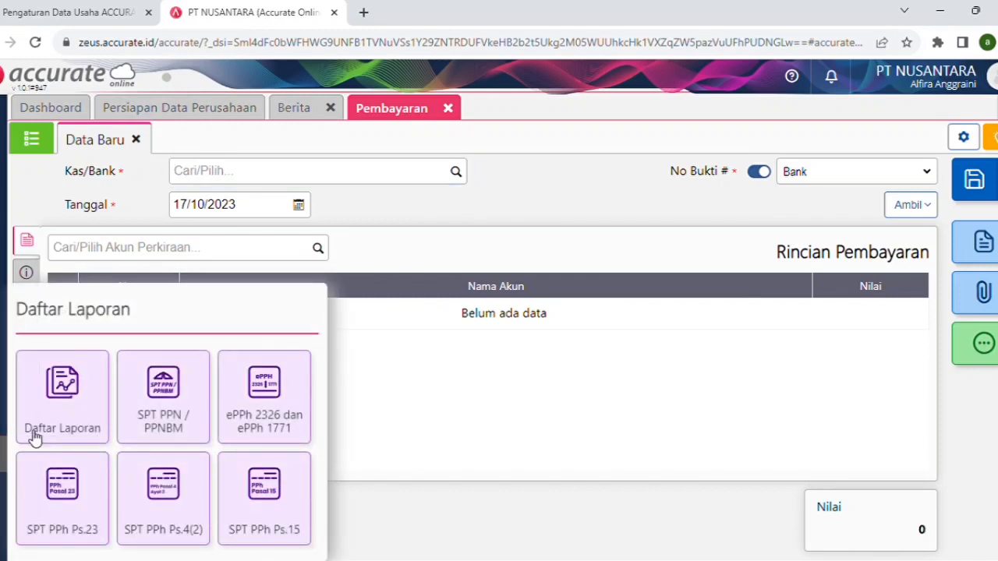
click(52, 410)
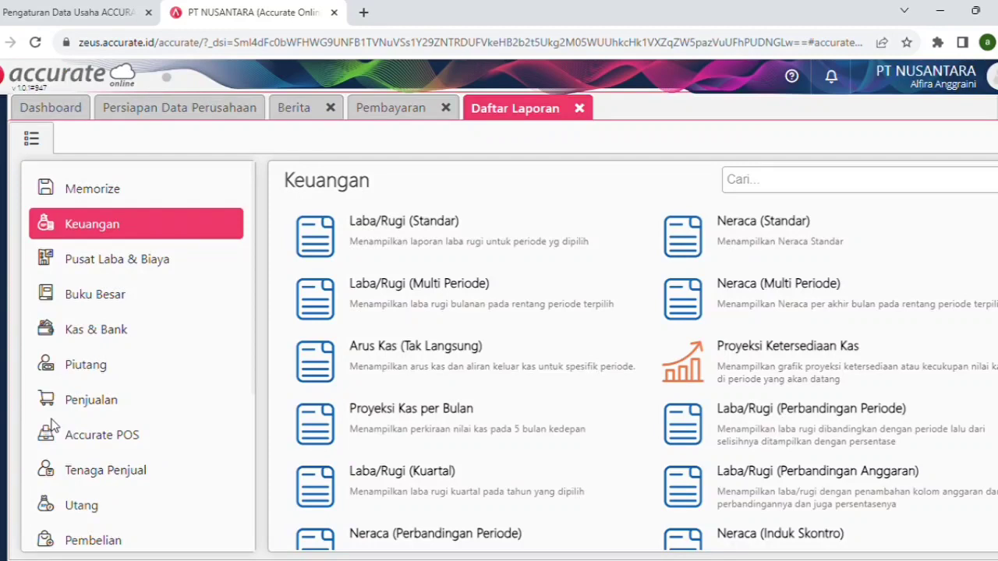
click(381, 248)
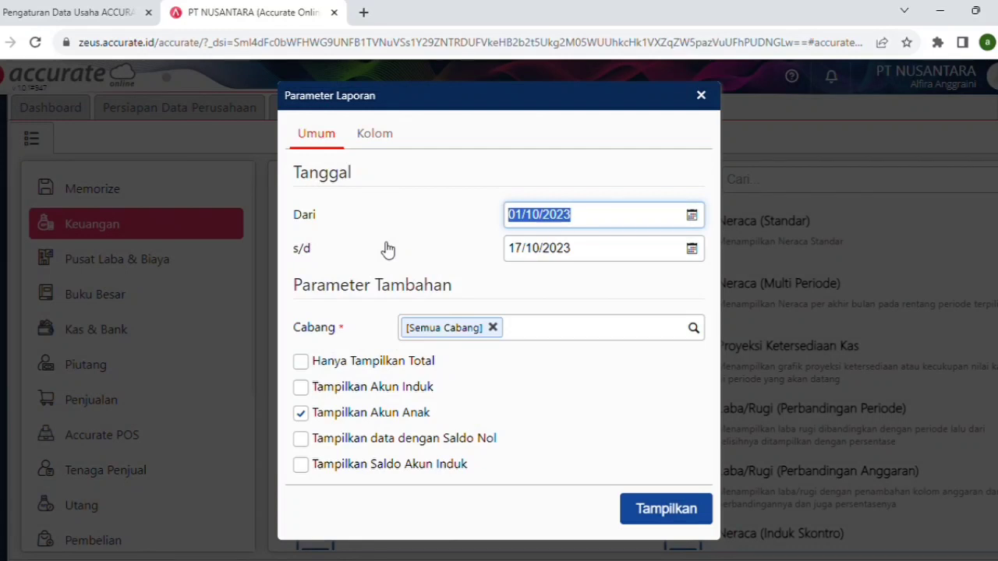
click(693, 217)
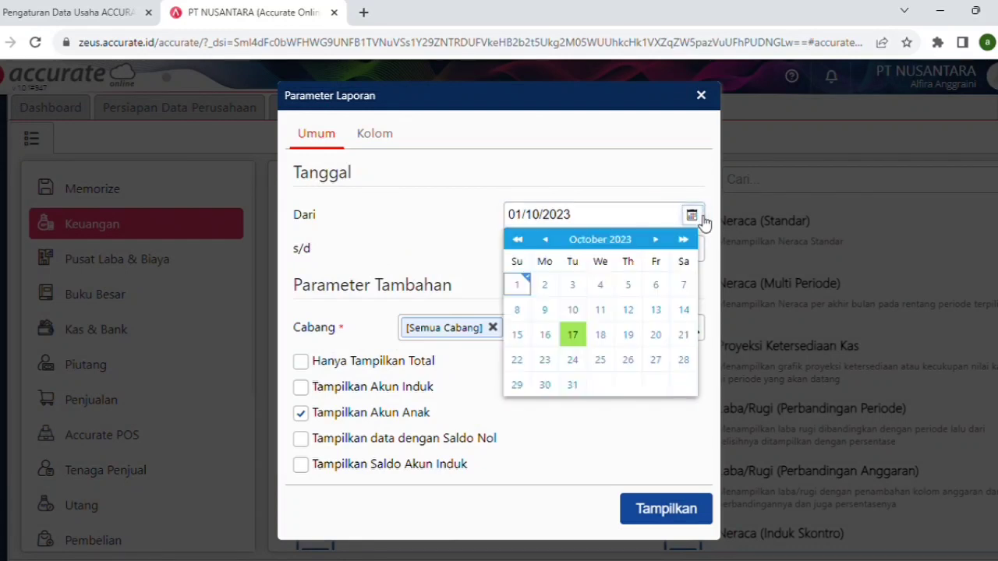
click(545, 240)
click(545, 240)
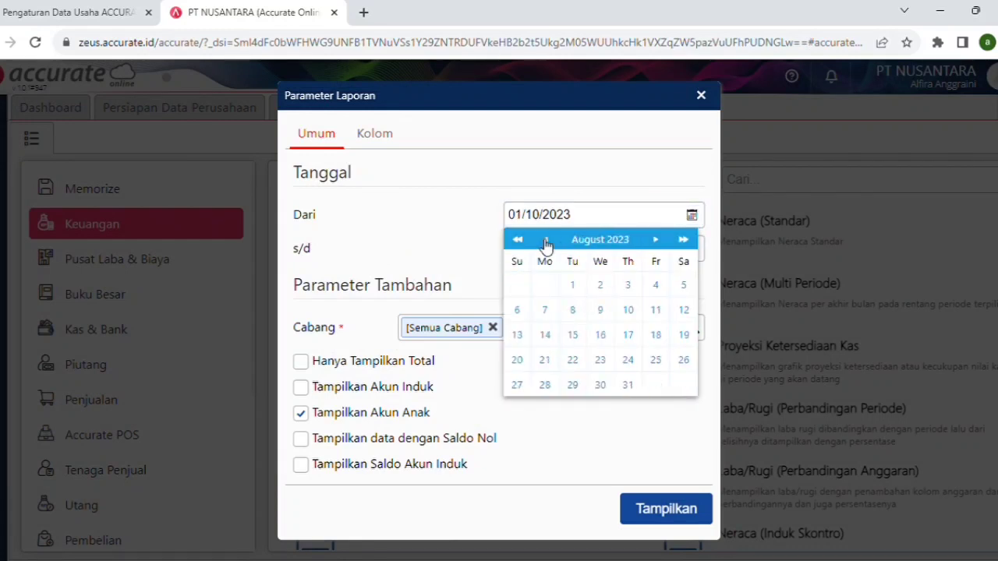
click(584, 286)
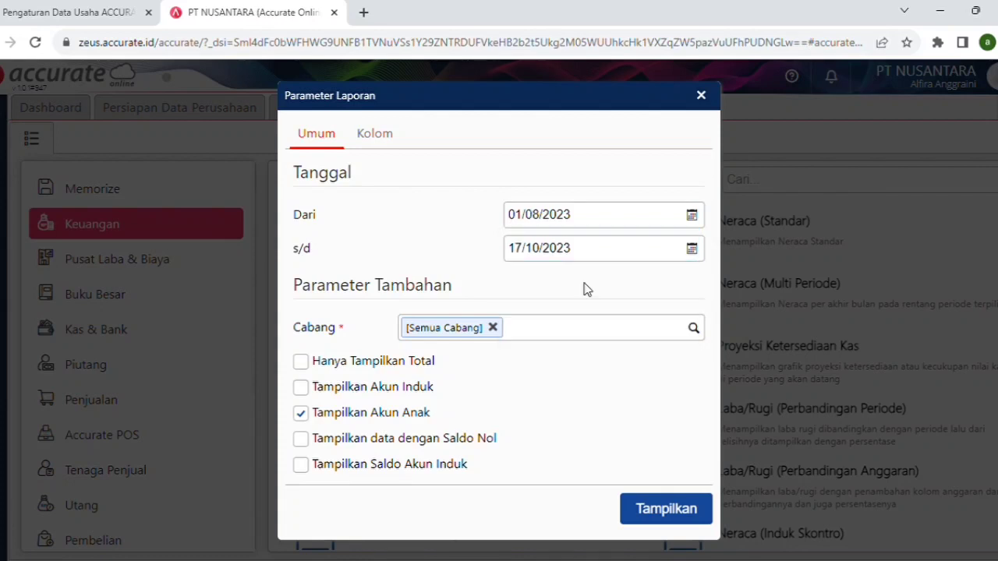
click(674, 509)
scroll(530, 433, down, 2)
scroll(531, 434, down, 2)
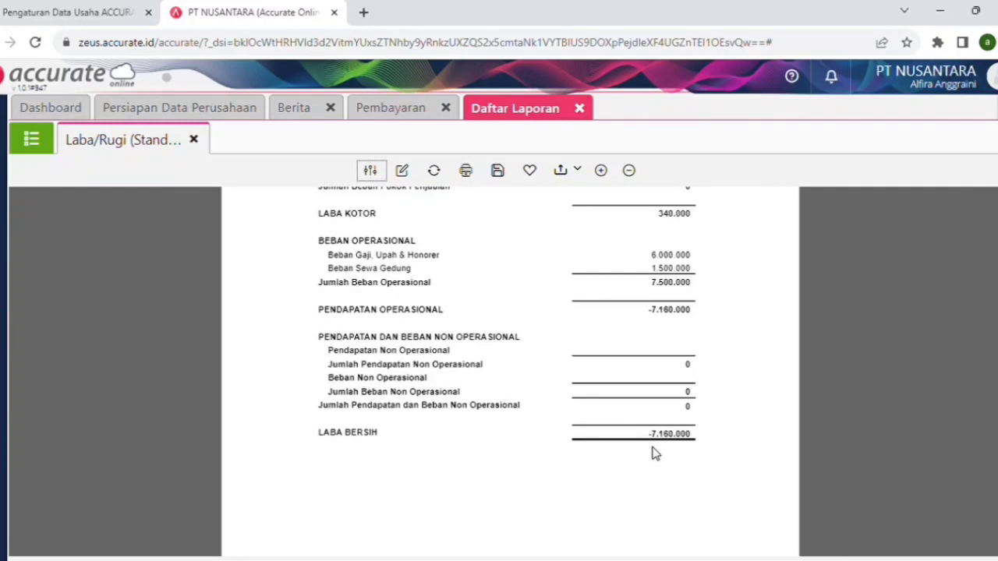
scroll(655, 454, up, 1)
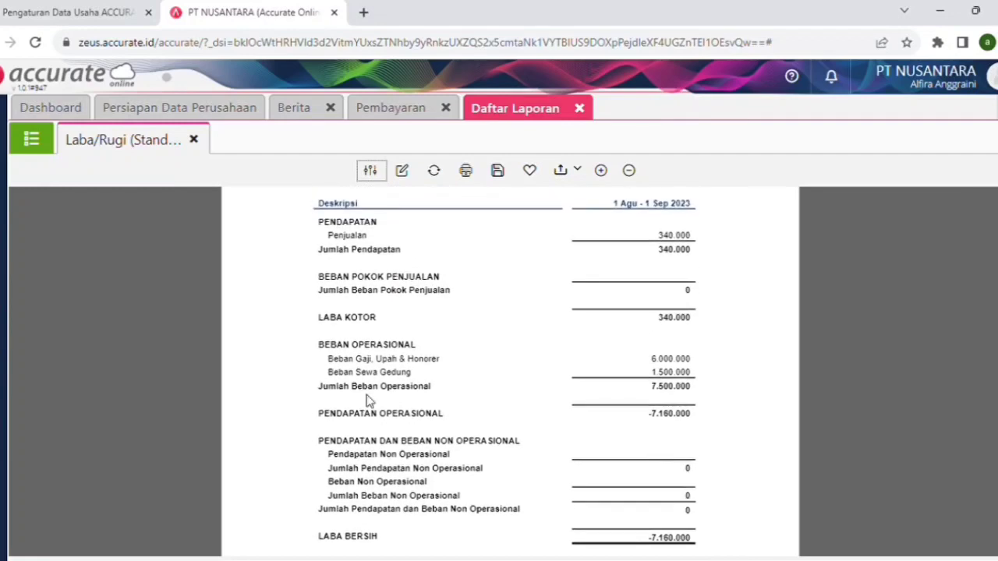
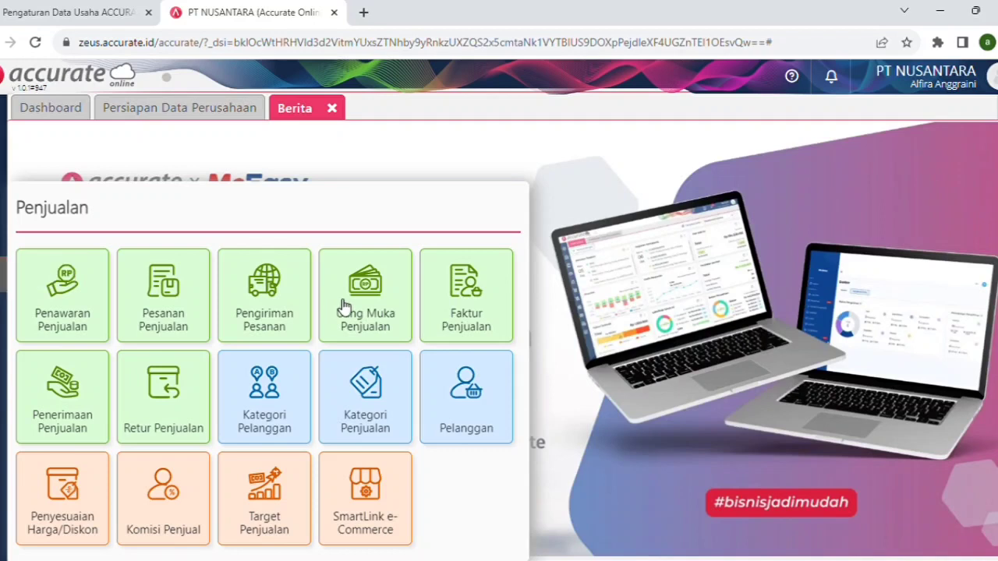
Start a new Faktur Penjualan for the customer 2600 nasi kotak, dated 02/09/2023
click(498, 316)
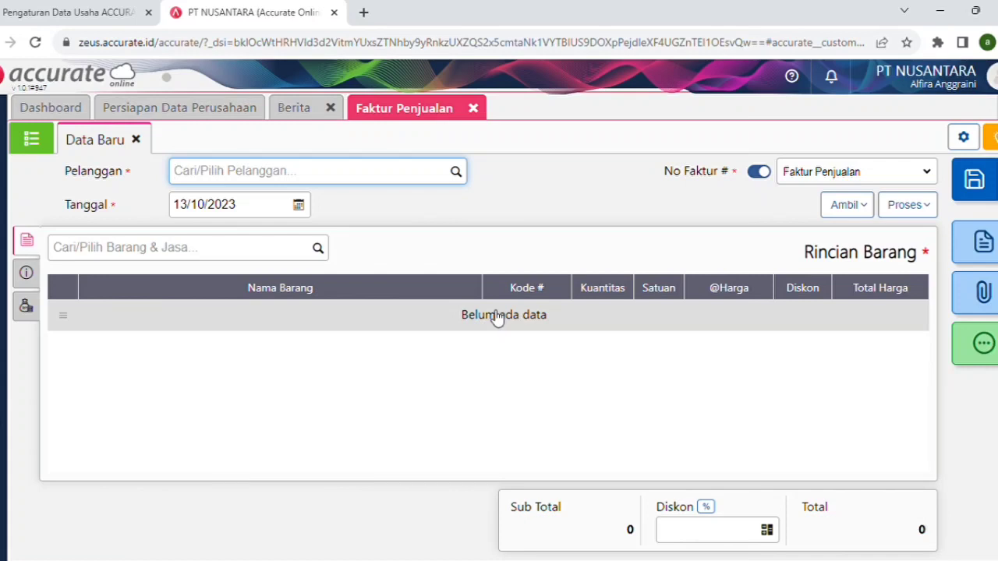
text(2600)
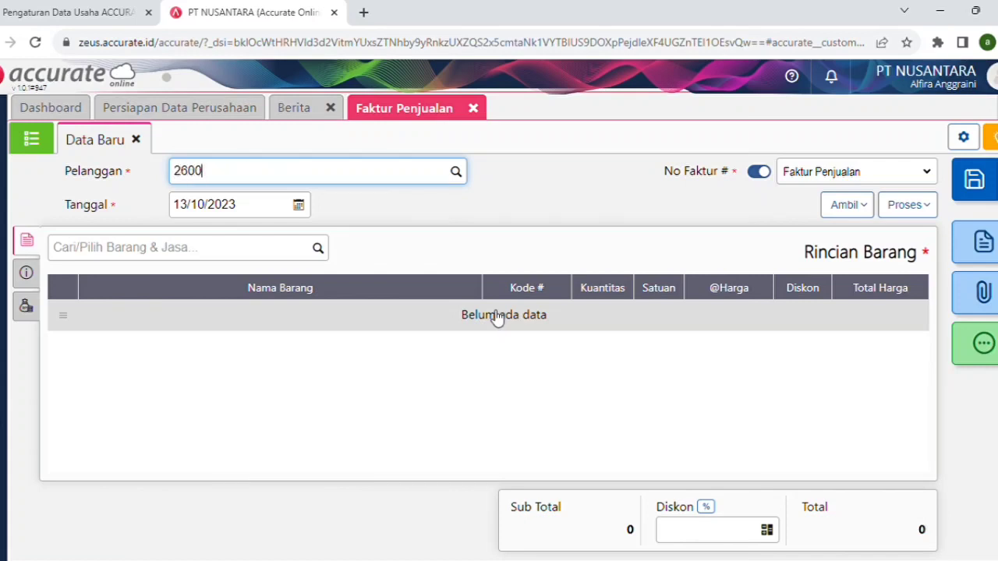
text( nasi)
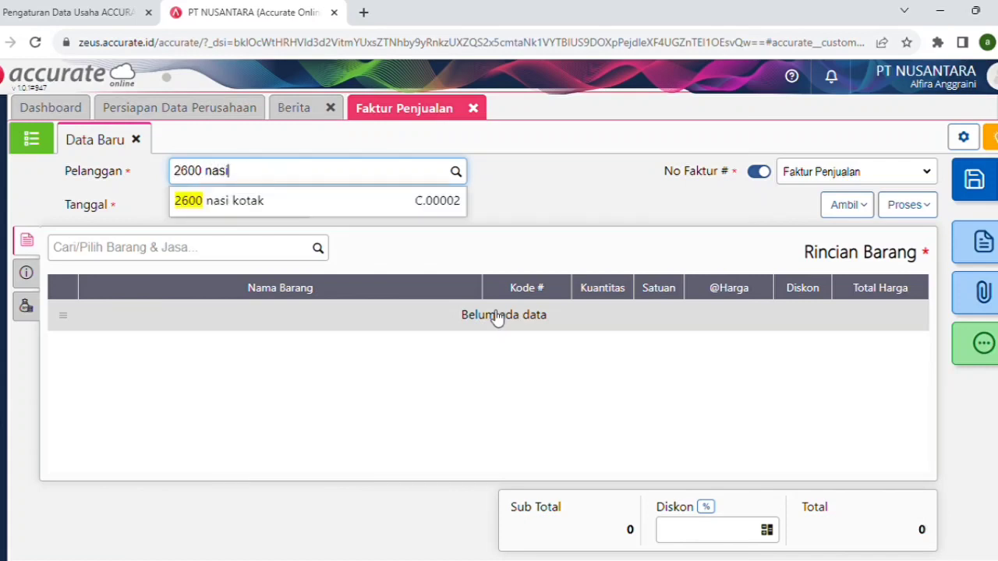
text( kotak)
click(432, 216)
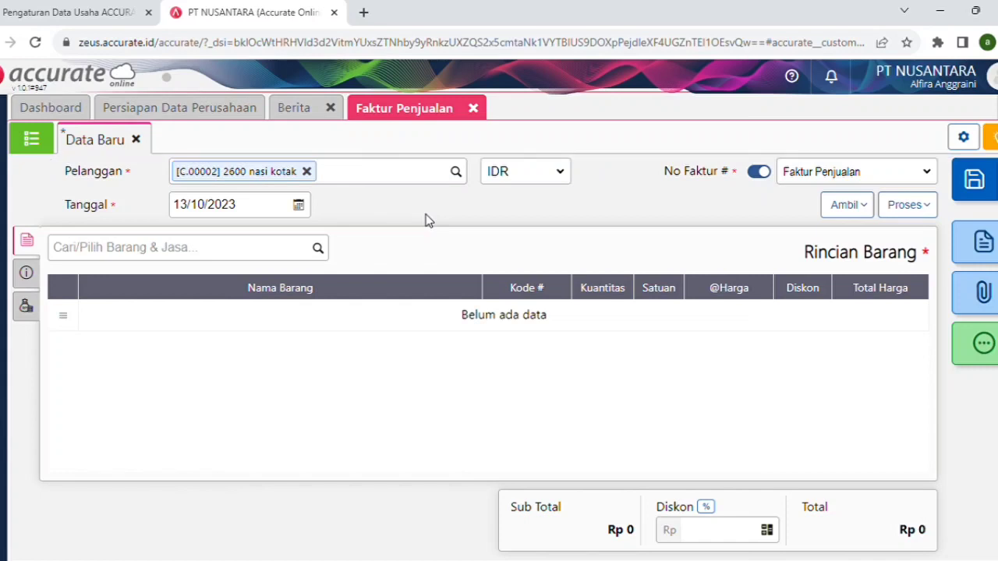
click(299, 206)
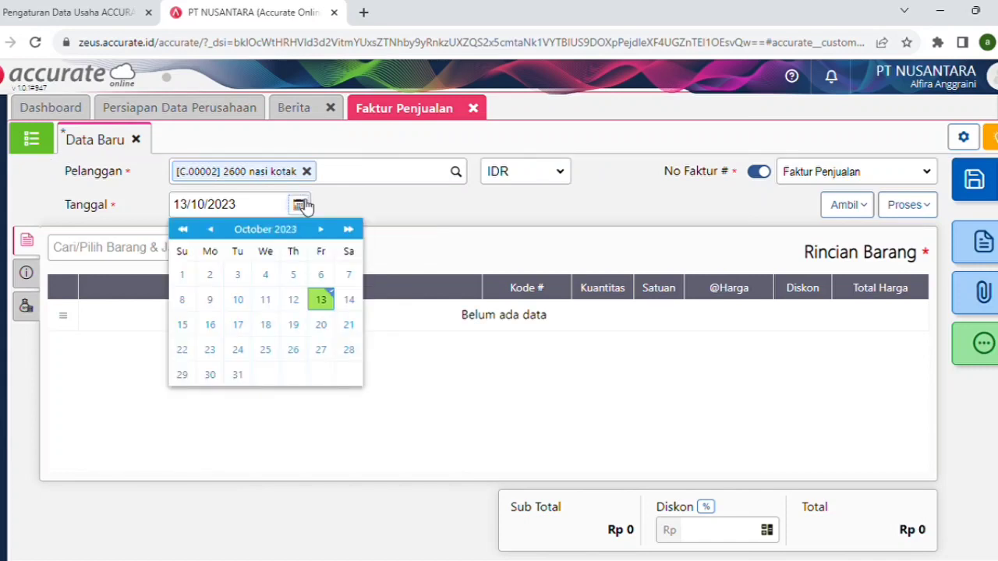
click(212, 231)
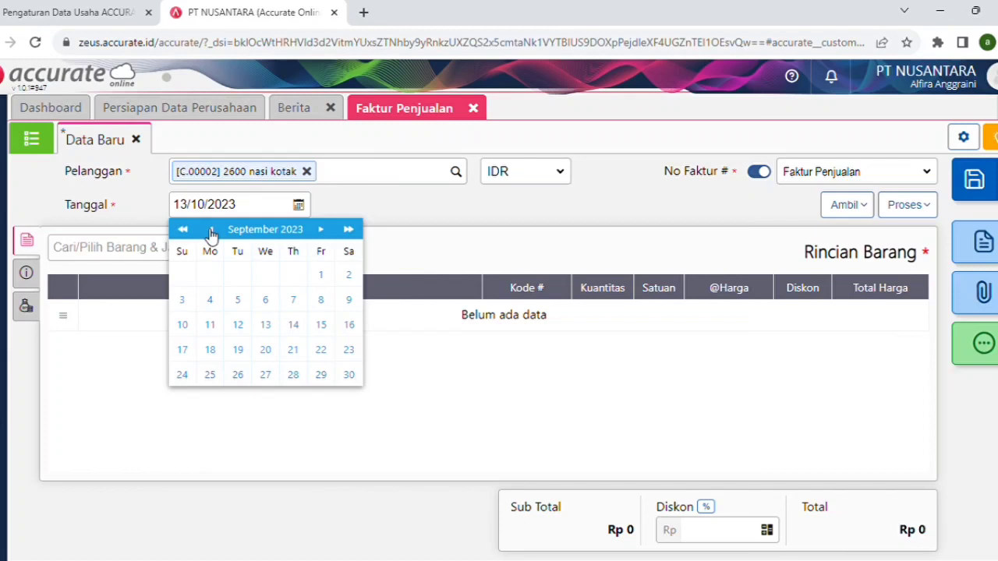
click(347, 277)
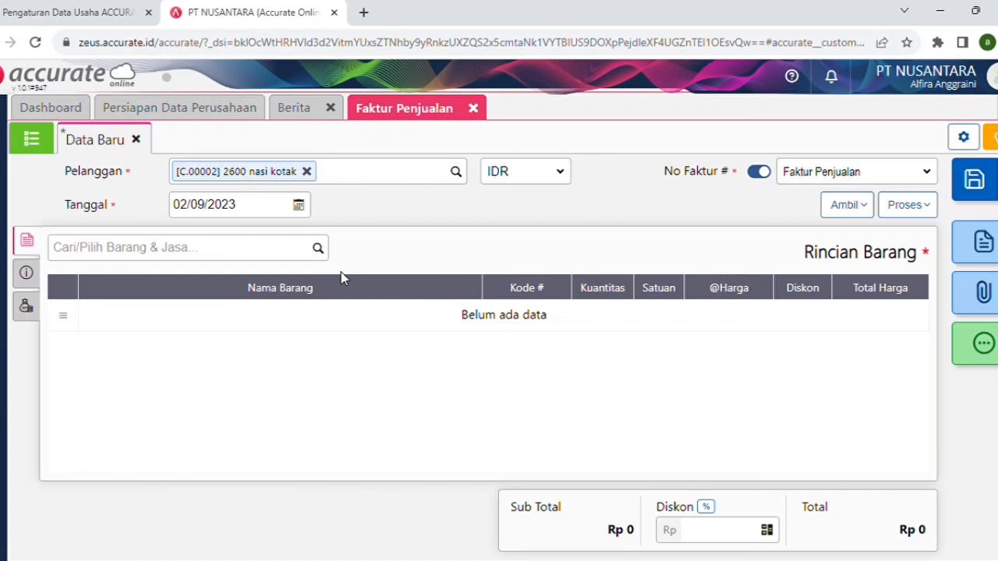
Add the Nasi Kotak item (100001) to the invoice with a quantity of 2.600, no unit and a price of Rp 20.000 each
click(323, 251)
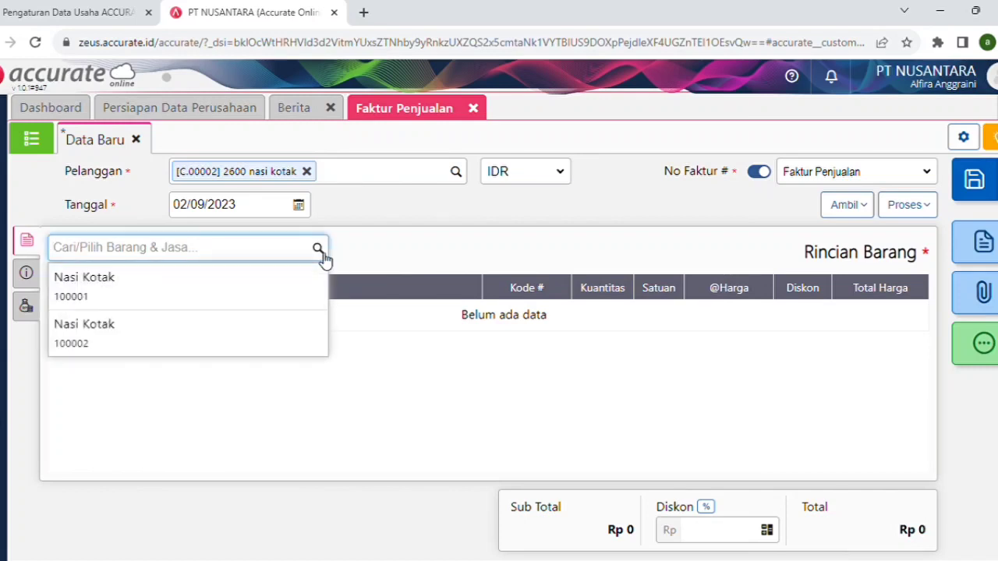
click(287, 293)
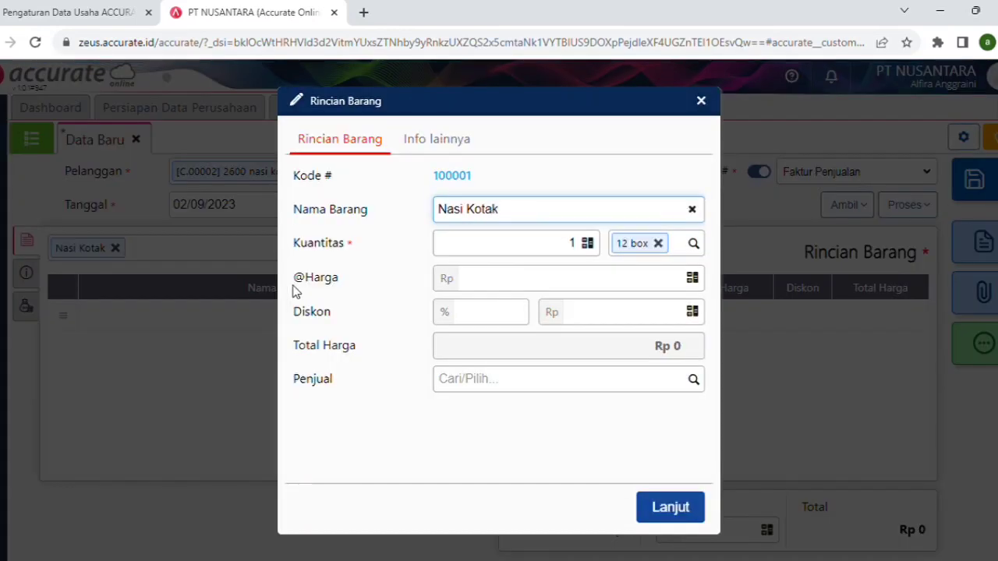
click(581, 252)
key(BackSpace)
text(2600)
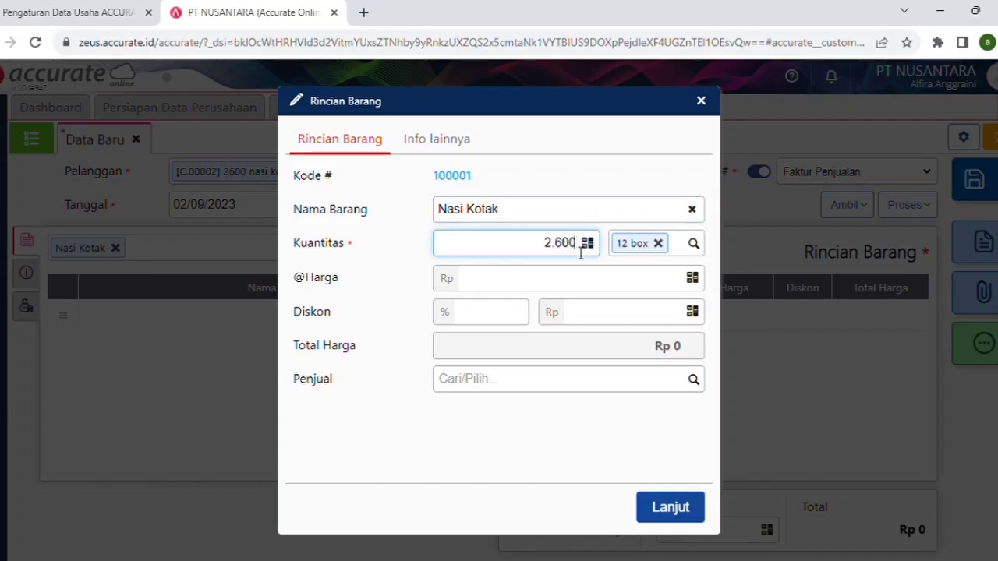
click(658, 243)
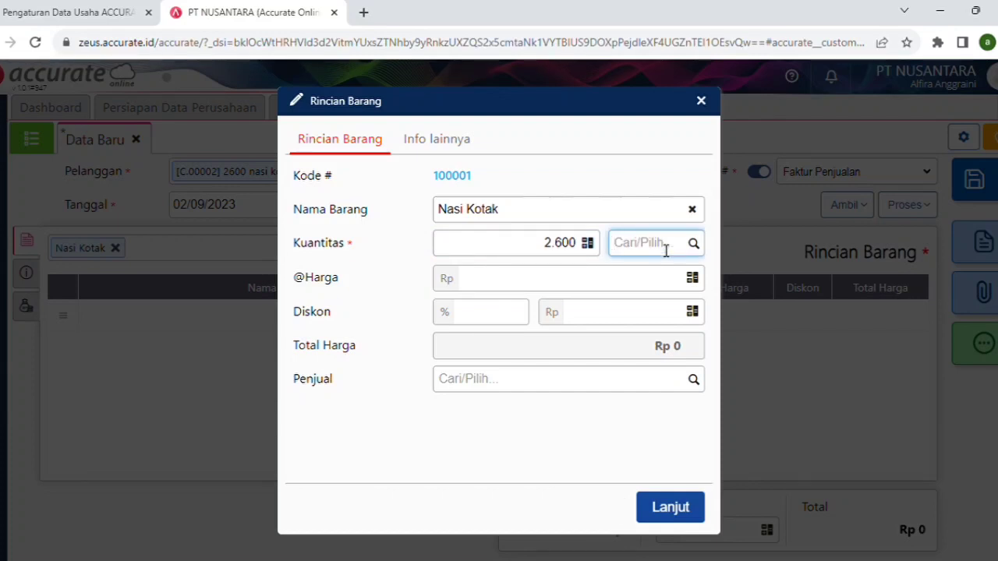
click(662, 288)
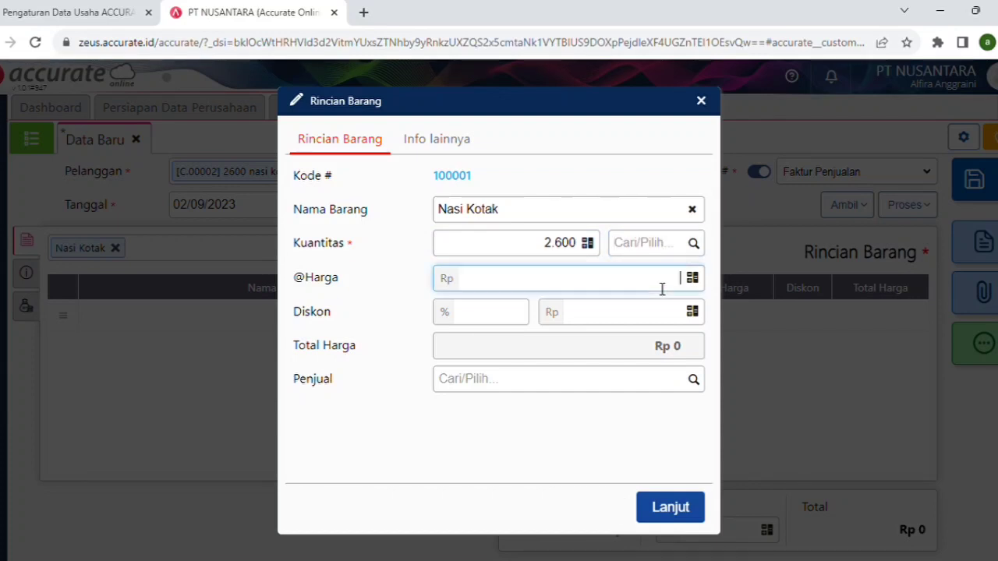
text(200000)
click(657, 349)
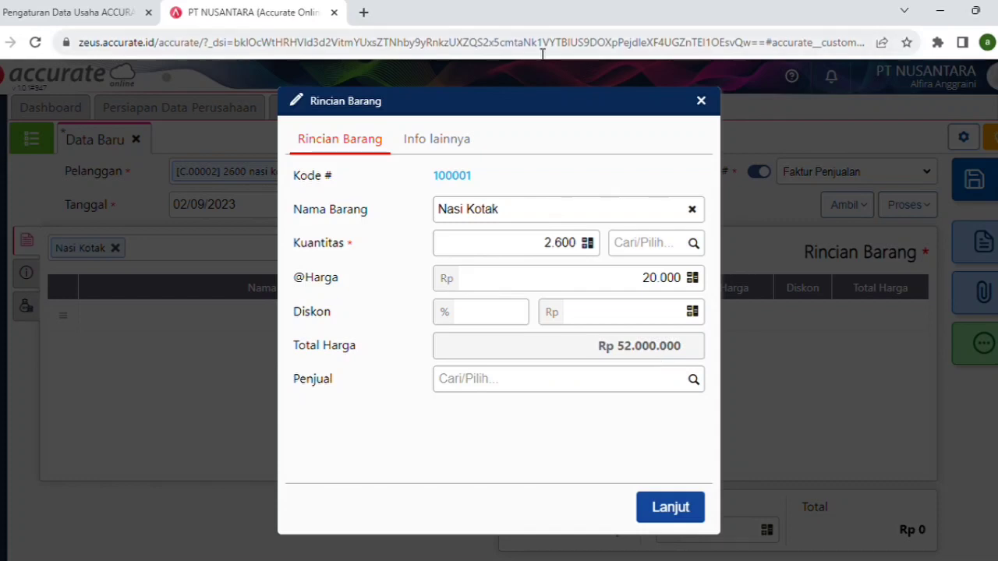
Describe the Nasi Kotak line as "Pembayaran 2.600 nasi kotak senilai Rp 52.000.000", confirm the line and save the sales invoice
click(466, 140)
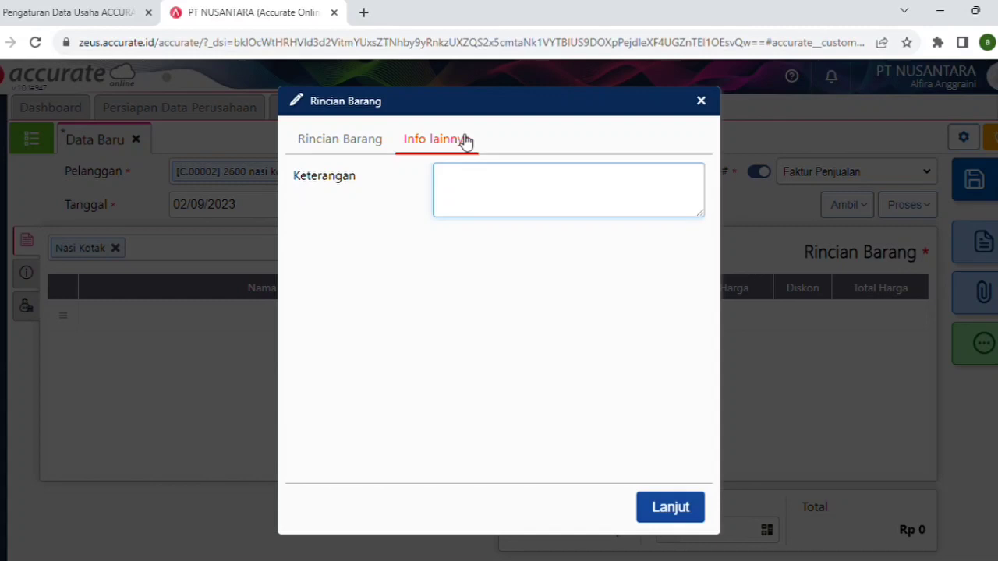
text(Pembayaran )
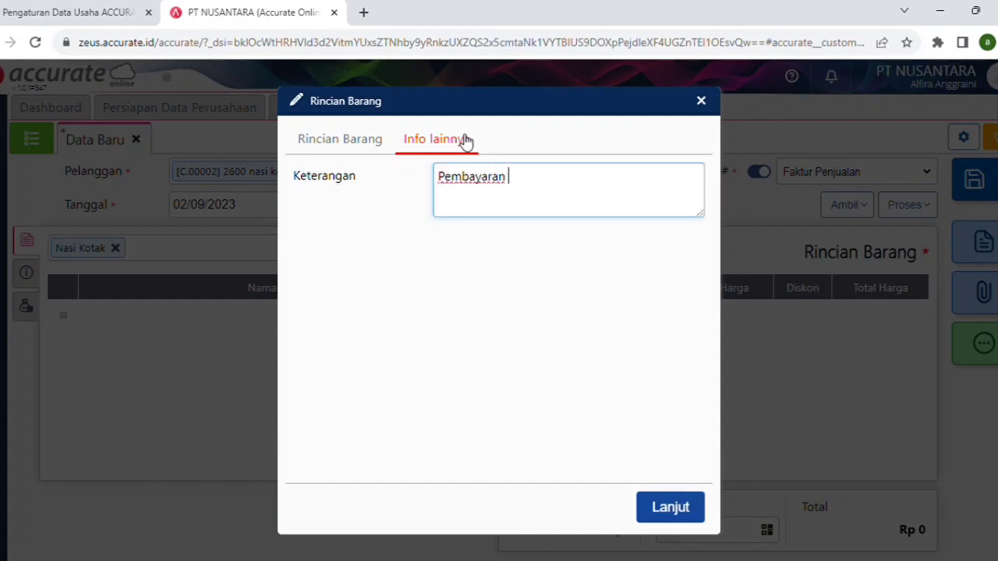
text(2.600 nasi )
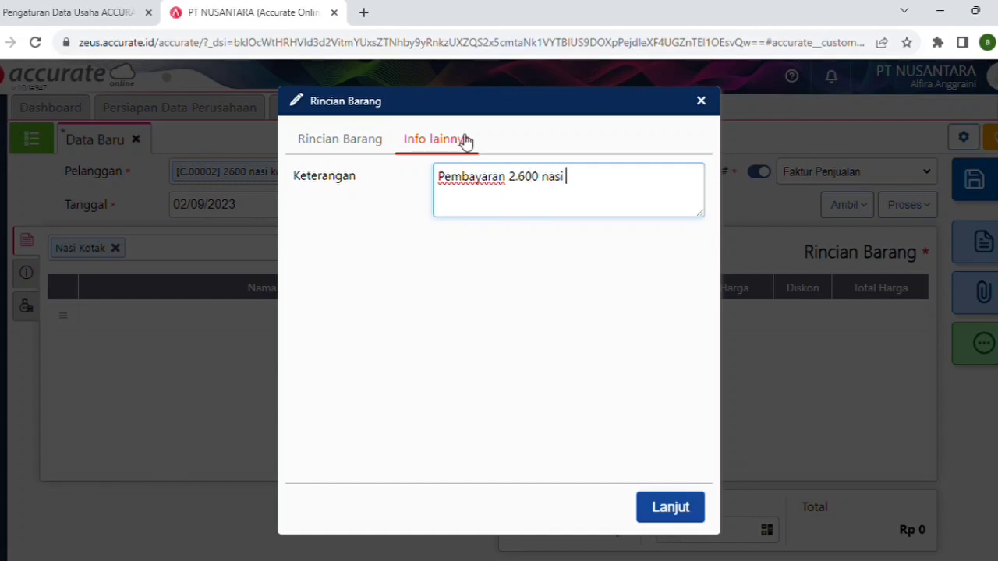
text(kotak s)
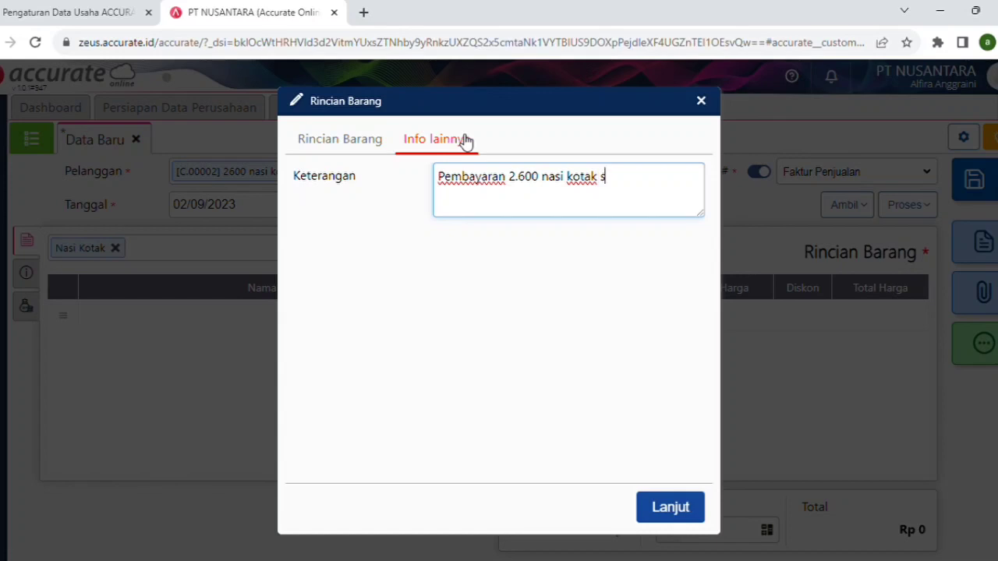
text(enilai R)
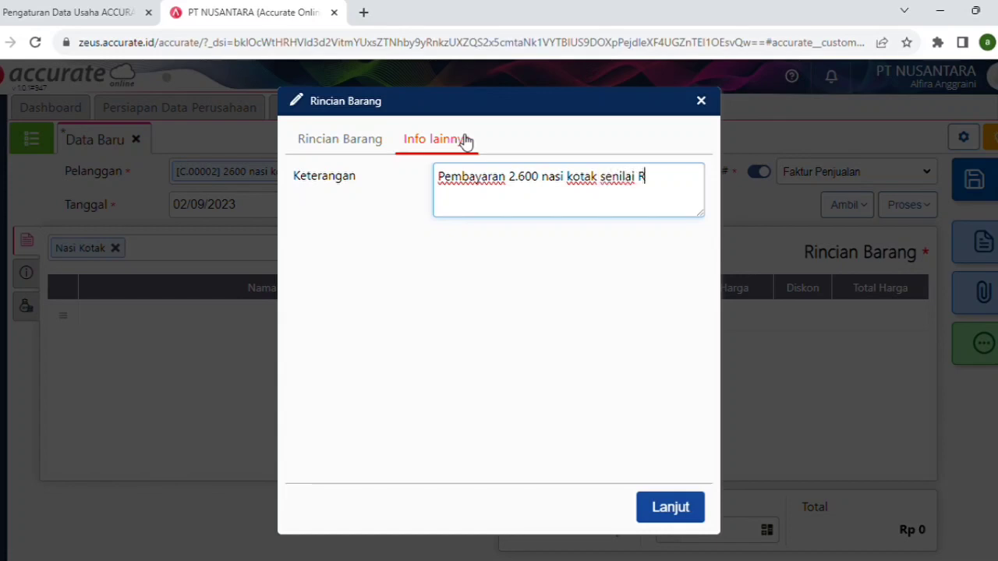
text(p 52.000.000)
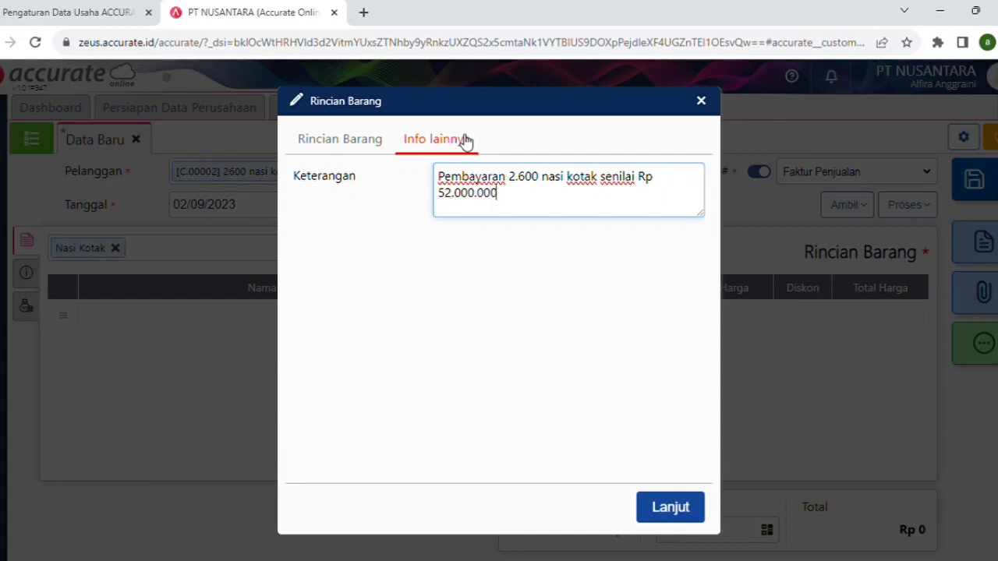
click(673, 508)
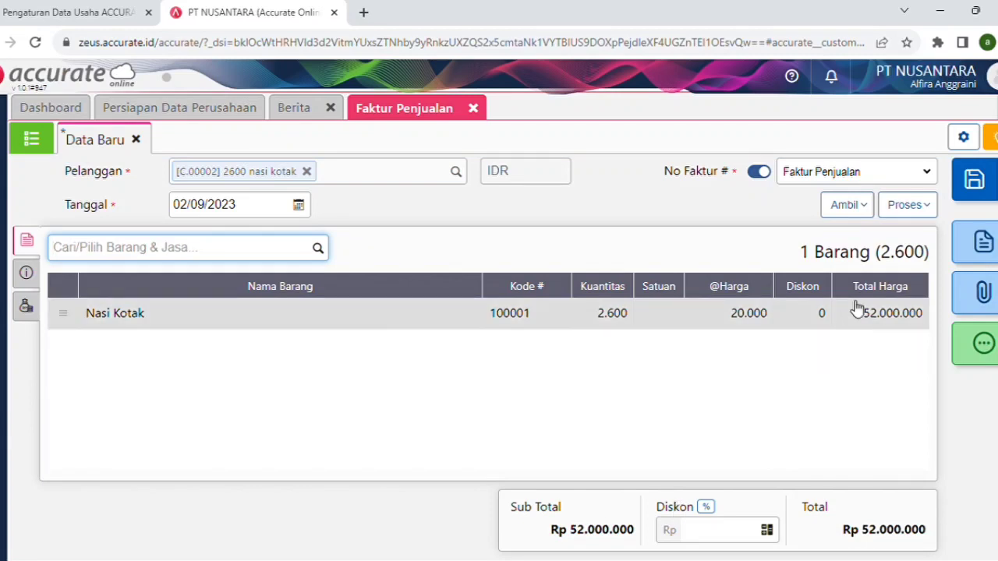
click(969, 202)
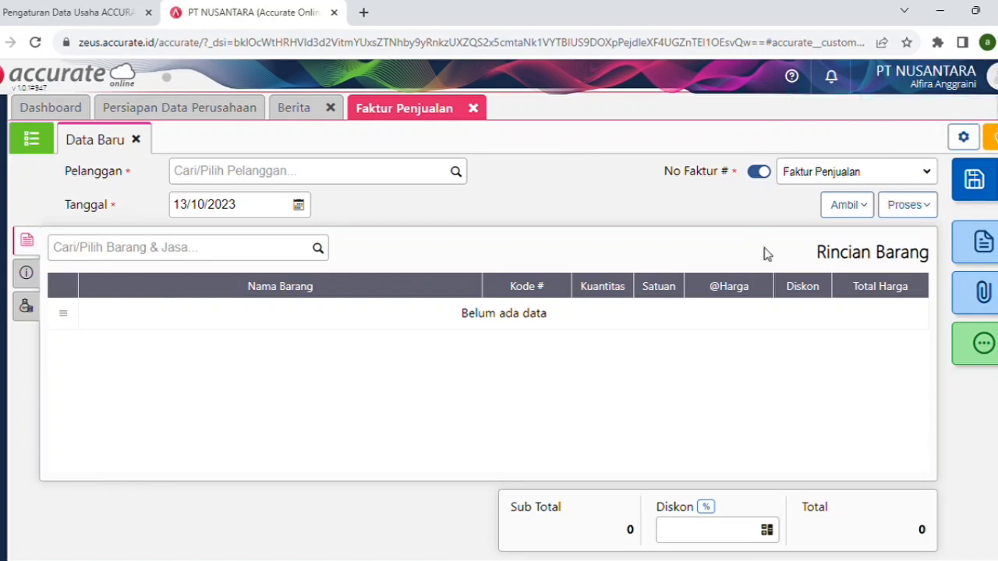
Start a new Penerimaan Penjualan from the customer 2600 nasi kotak into the Bank account, with payment date 02/09/2023
click(3, 279)
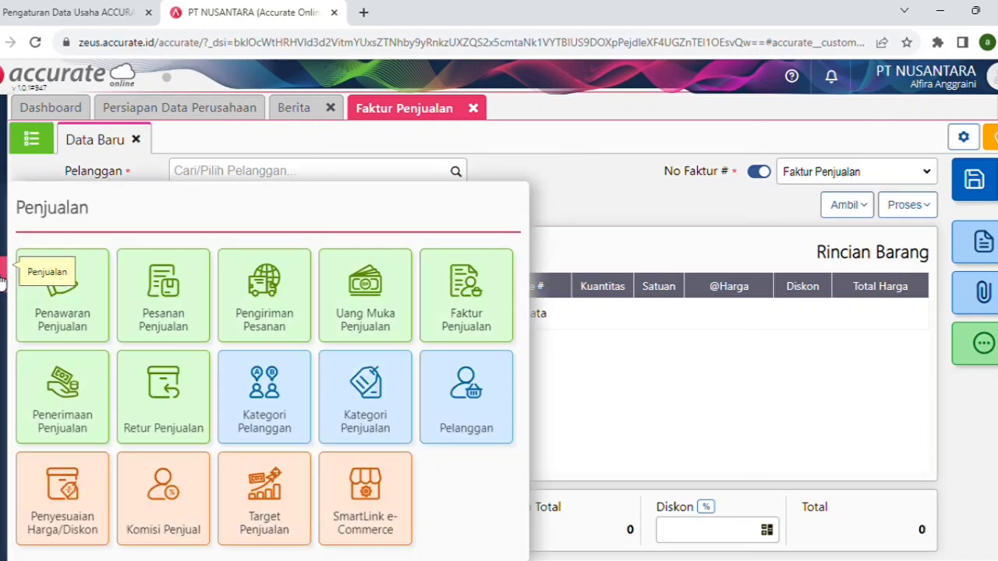
click(93, 389)
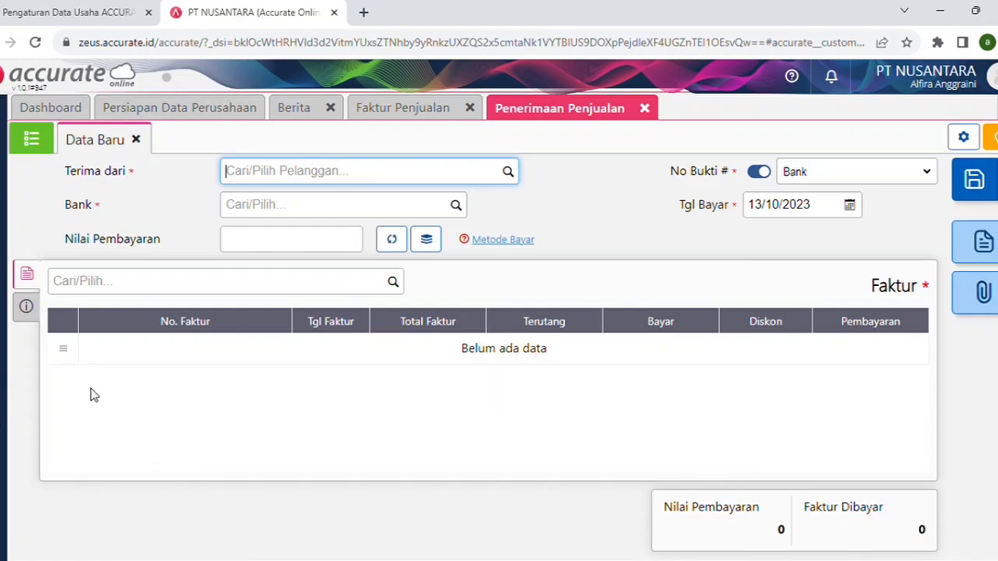
click(511, 172)
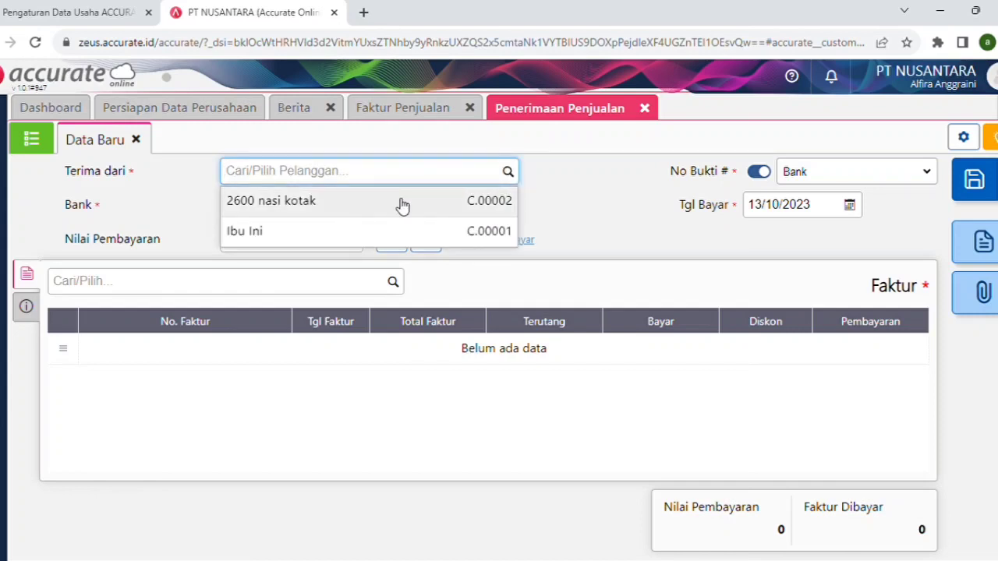
click(402, 204)
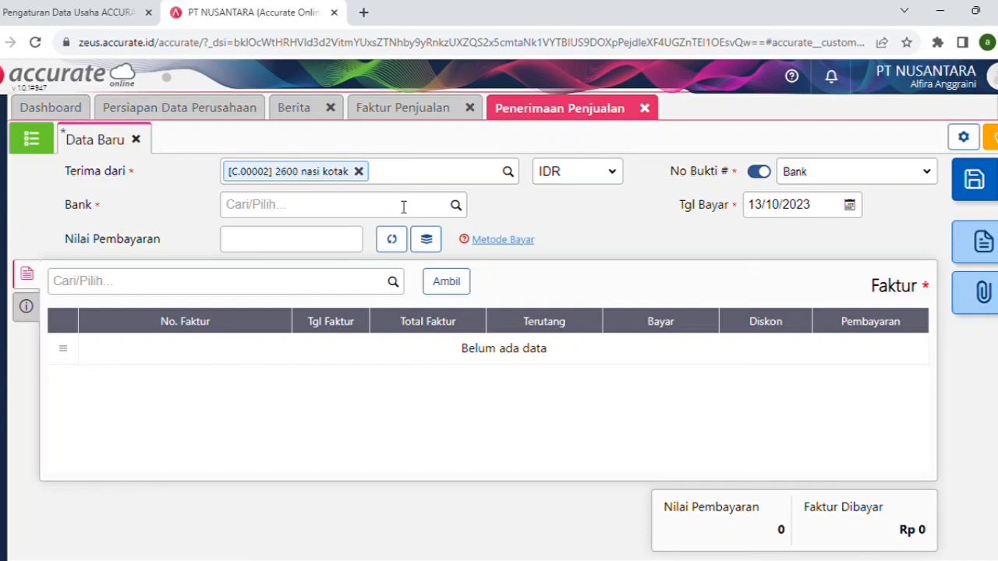
click(456, 205)
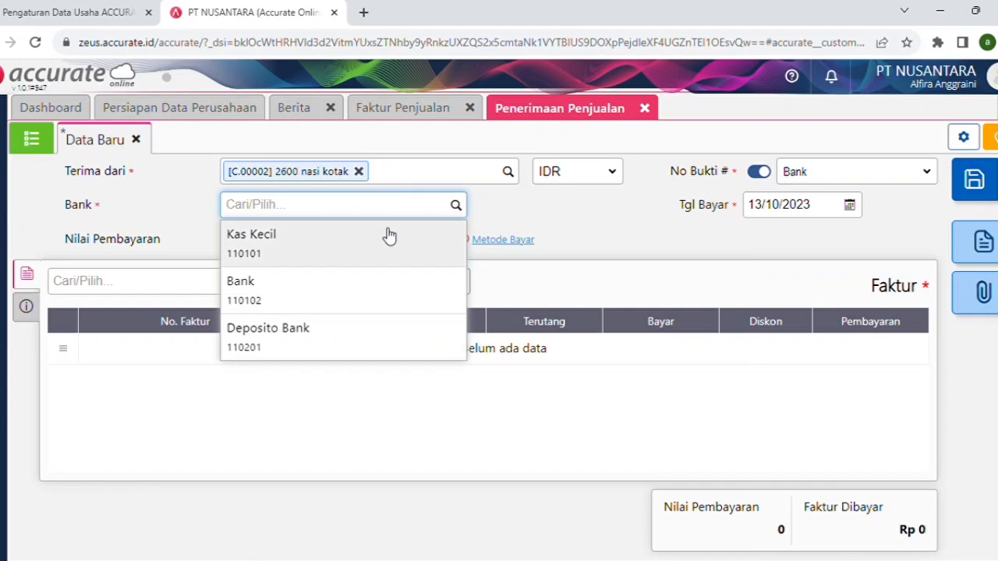
click(341, 285)
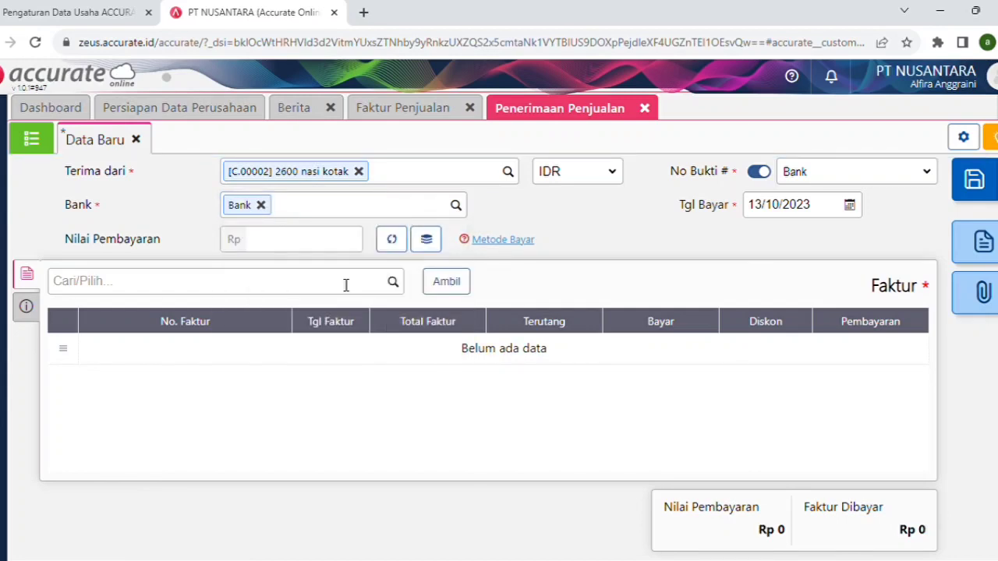
click(849, 206)
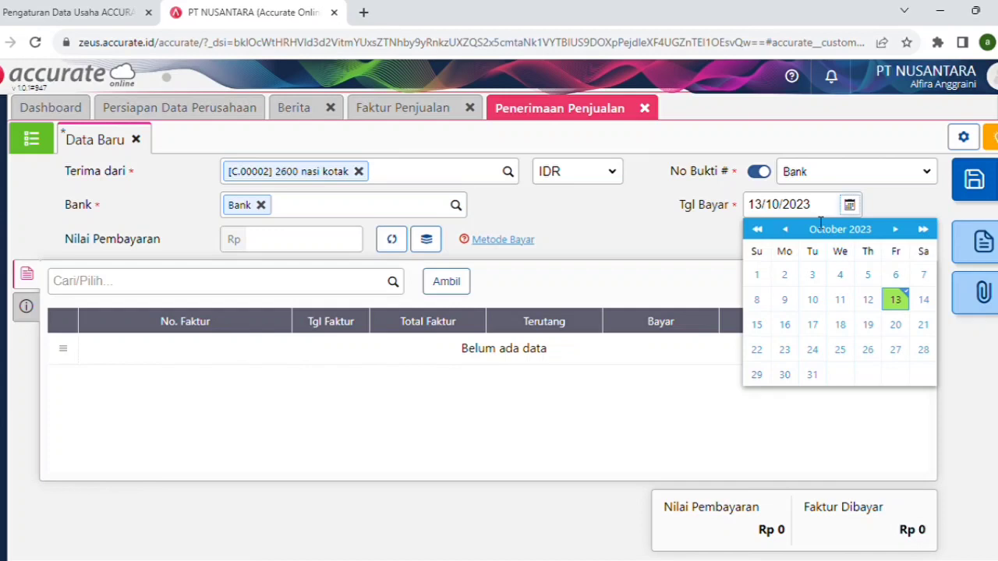
click(785, 229)
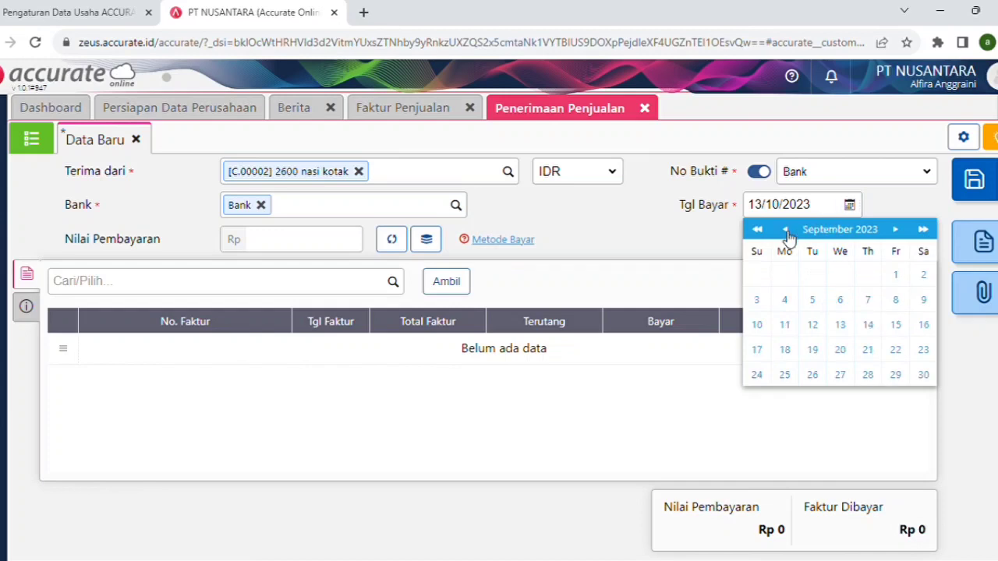
click(923, 277)
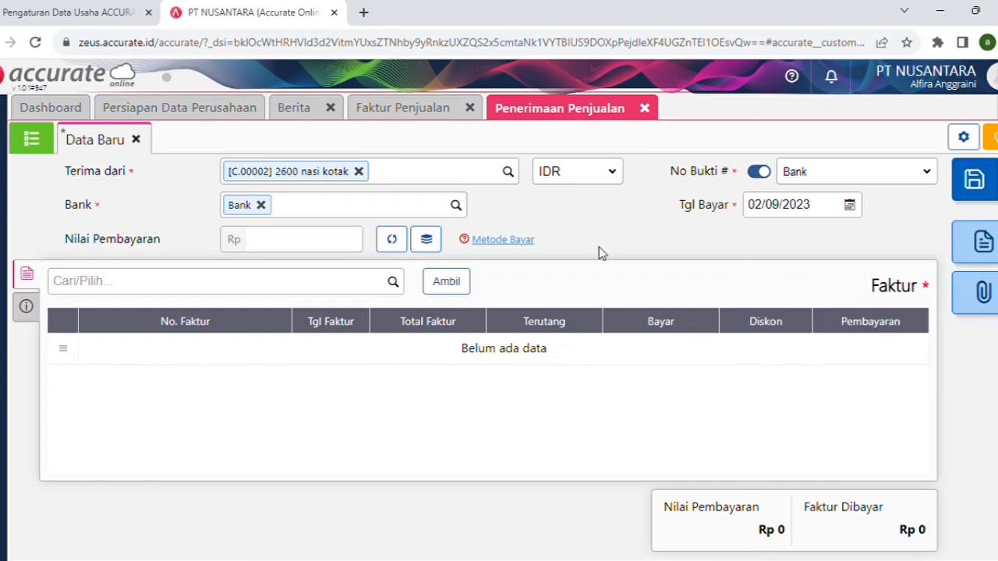
Add the customer's invoice of 02/09/2023 with Rp 52.000.000 paid, fill the payment value with that total and save the receipt
click(393, 283)
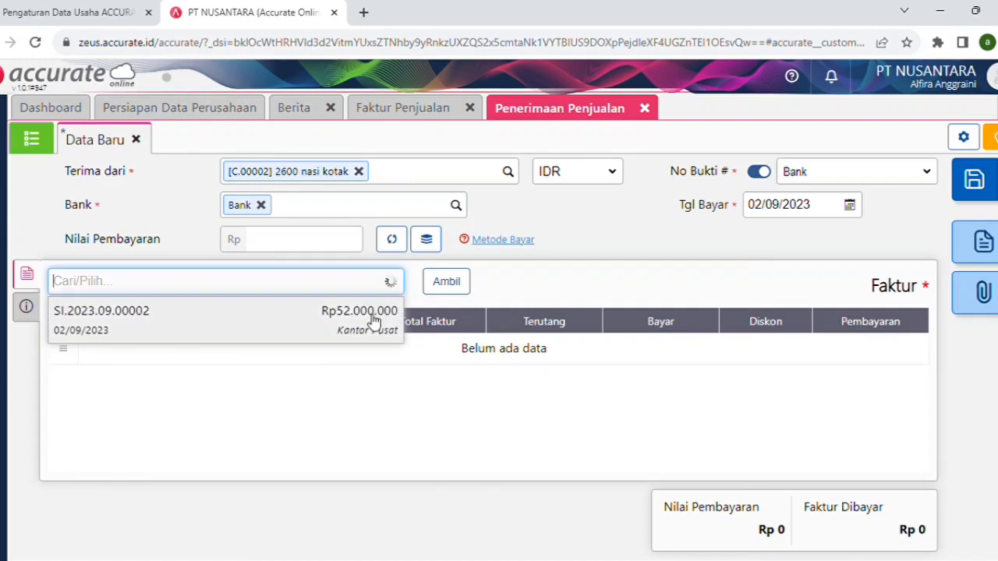
click(373, 319)
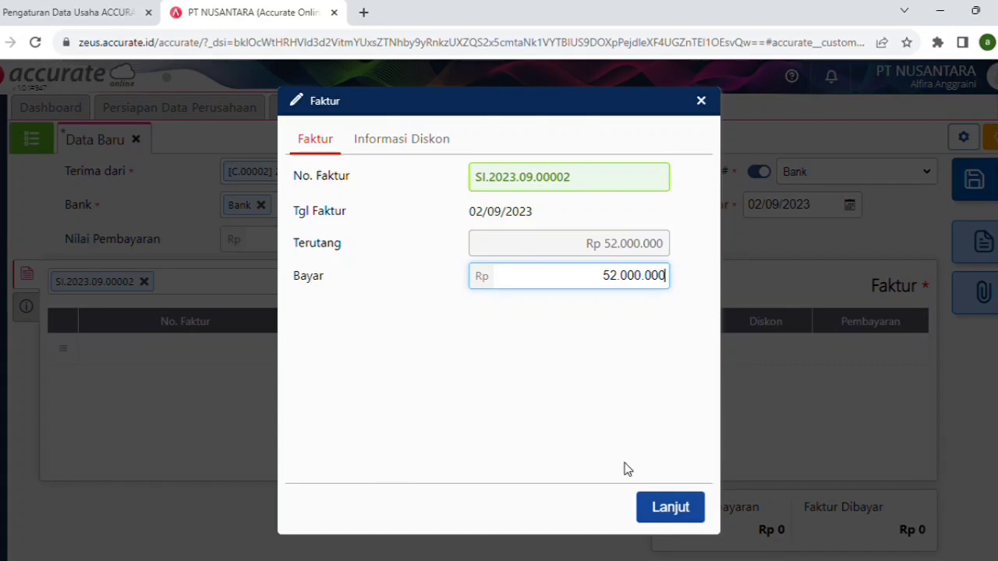
click(670, 509)
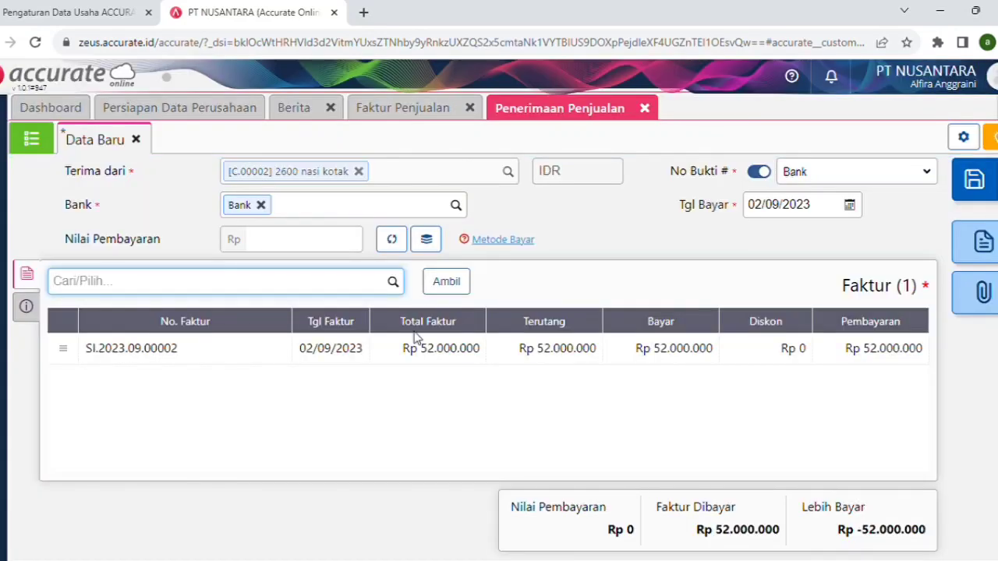
click(395, 242)
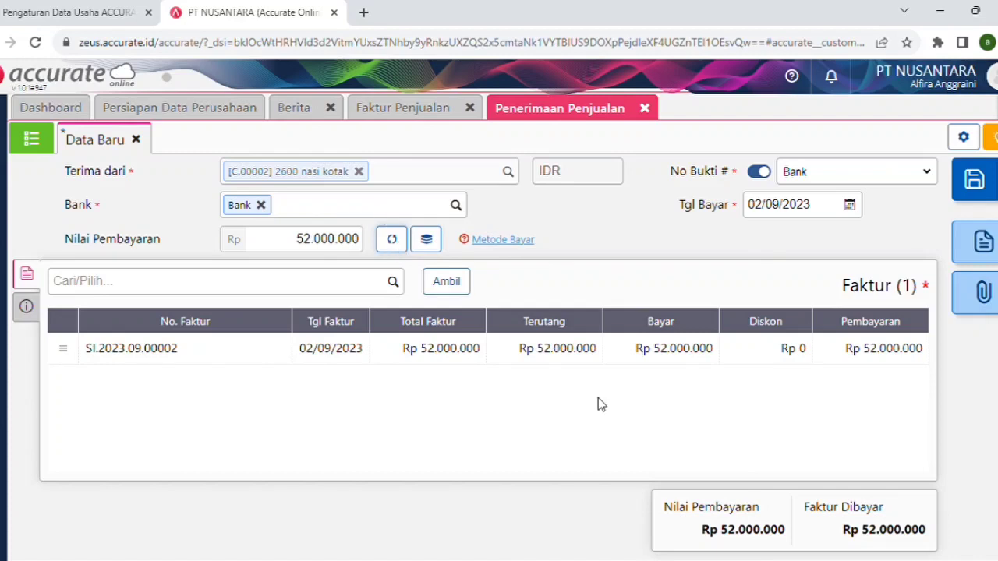
click(975, 199)
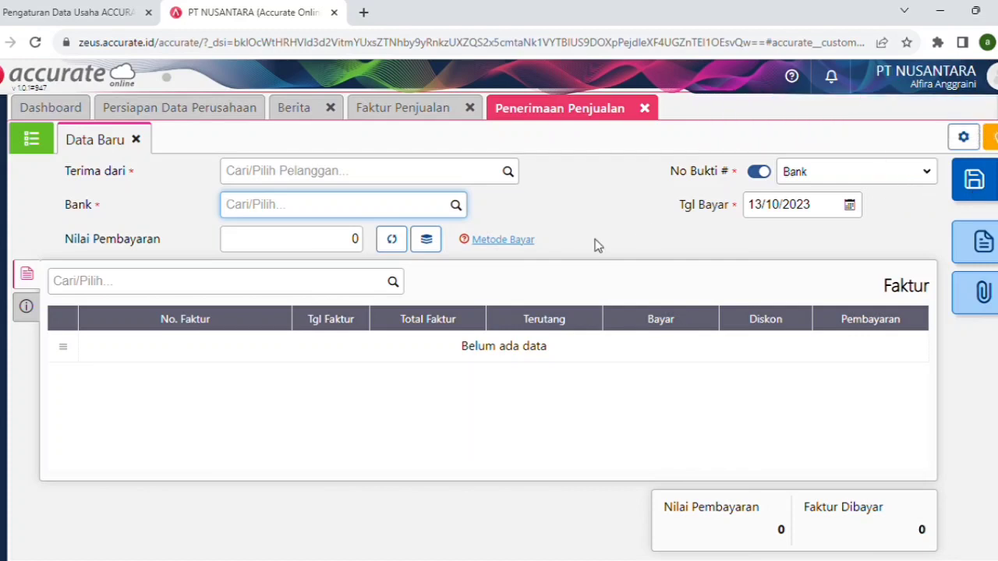
Display the Laba/Rugi (Standar) report for 01/08/2023 to 02/09/2023 and look through its figures
click(9, 460)
click(57, 428)
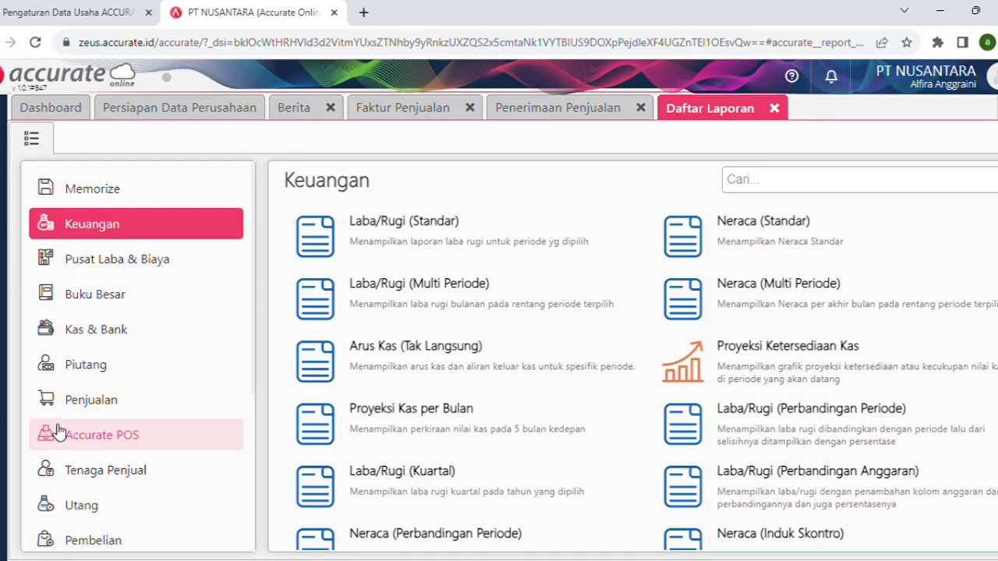
click(366, 237)
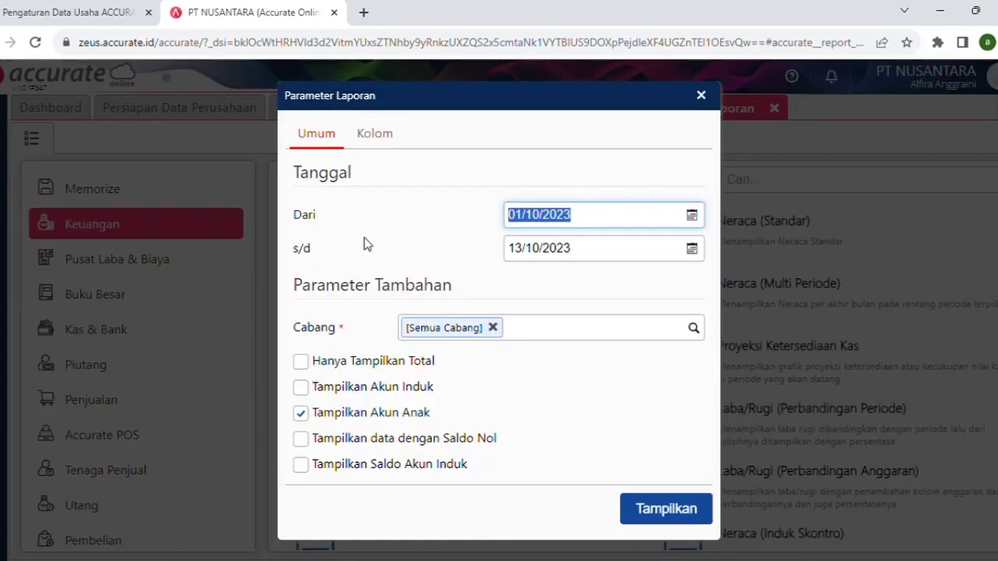
click(691, 217)
click(549, 241)
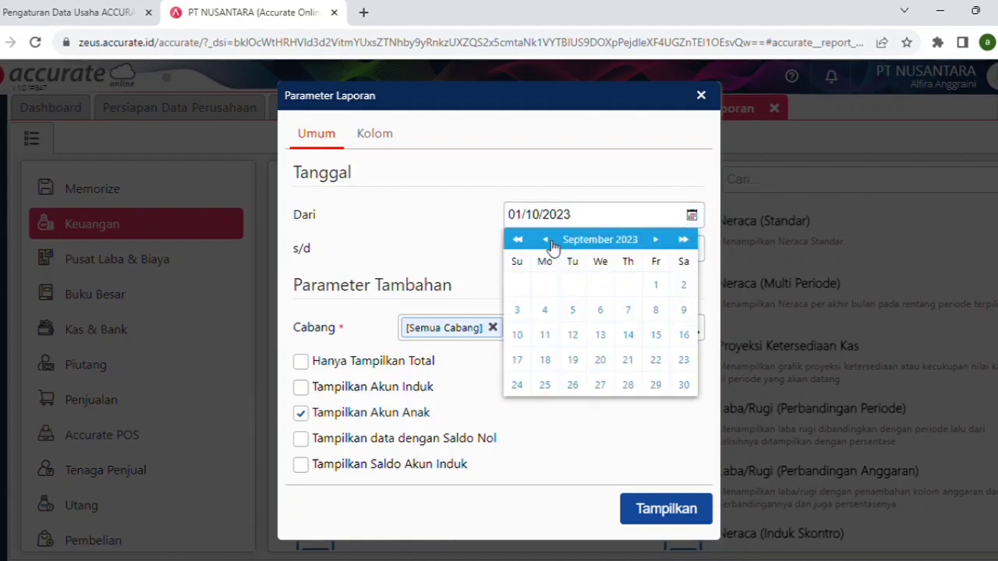
click(550, 243)
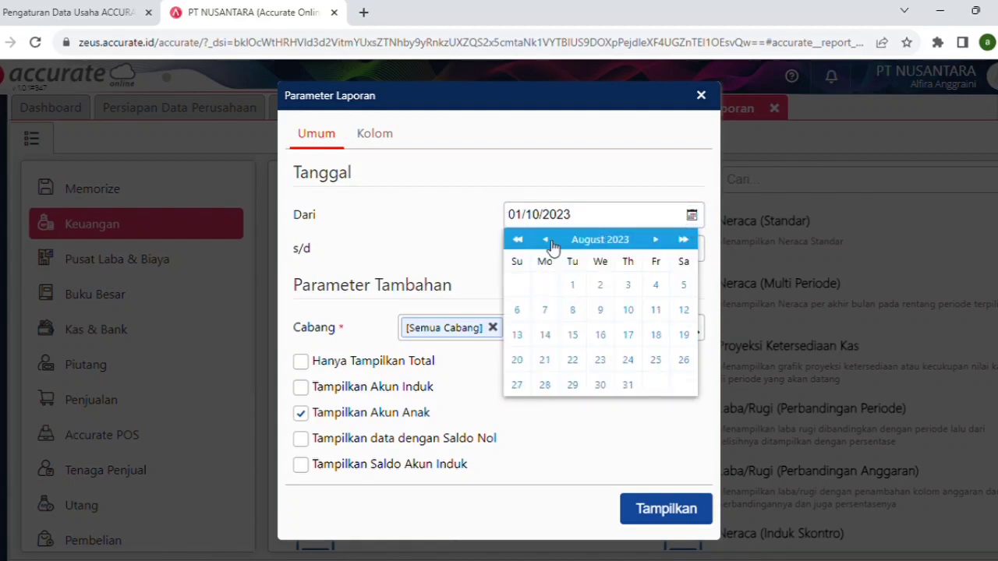
click(571, 283)
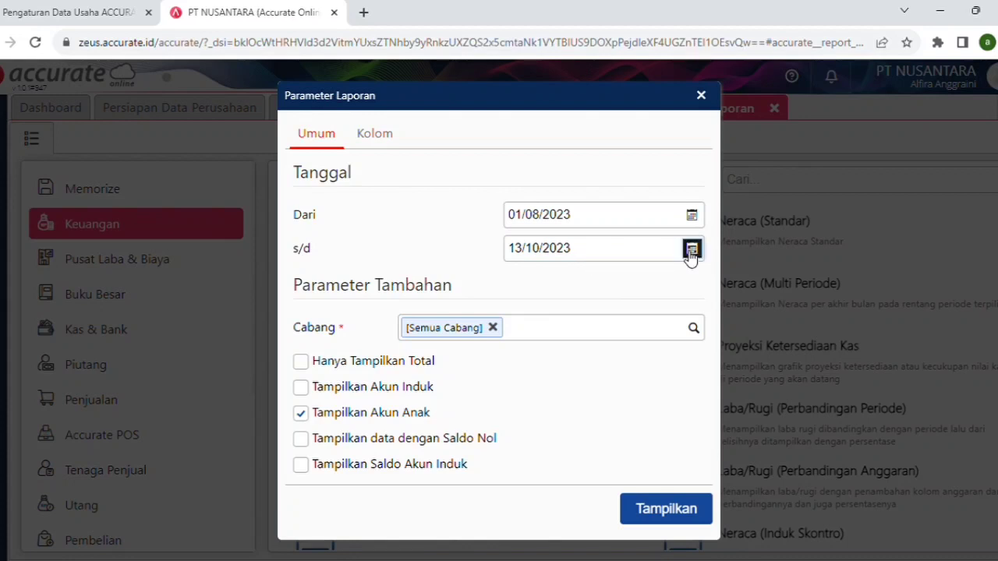
click(690, 251)
click(558, 276)
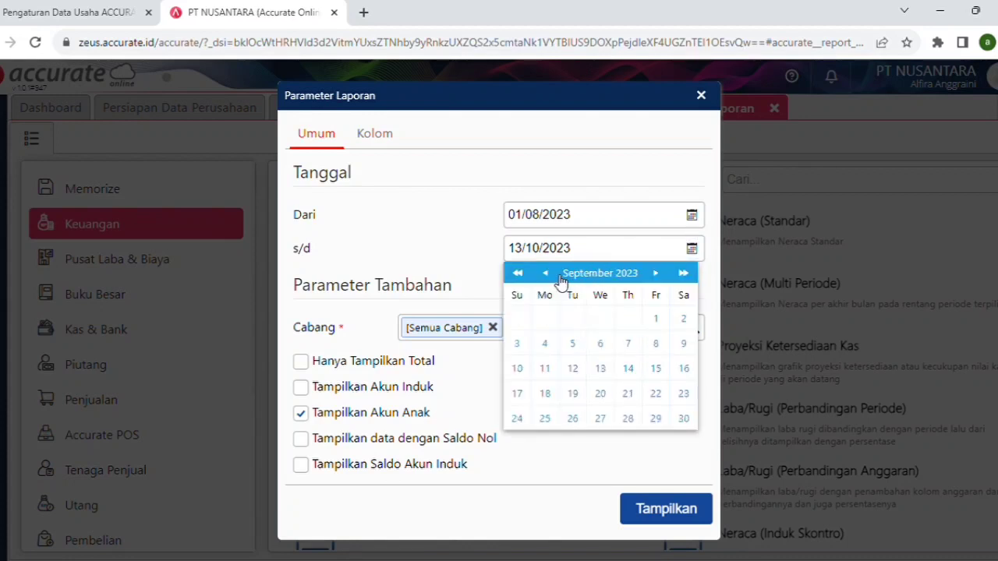
click(684, 319)
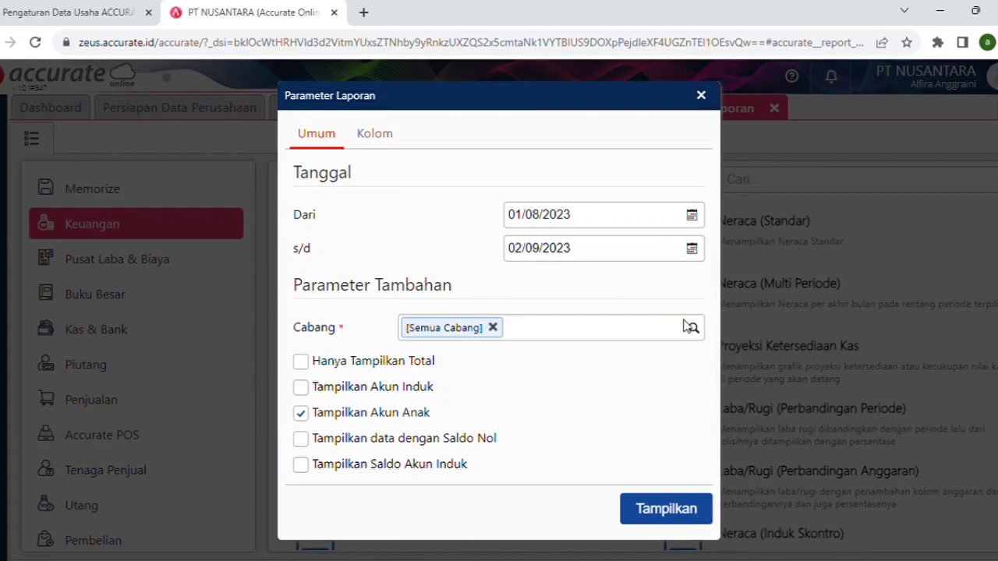
click(675, 509)
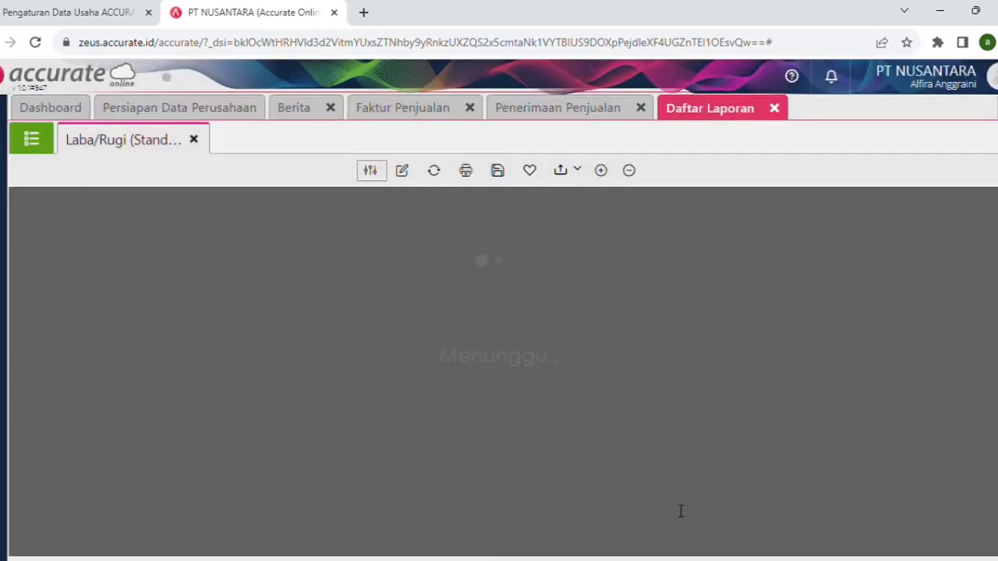
scroll(680, 511, down, 3)
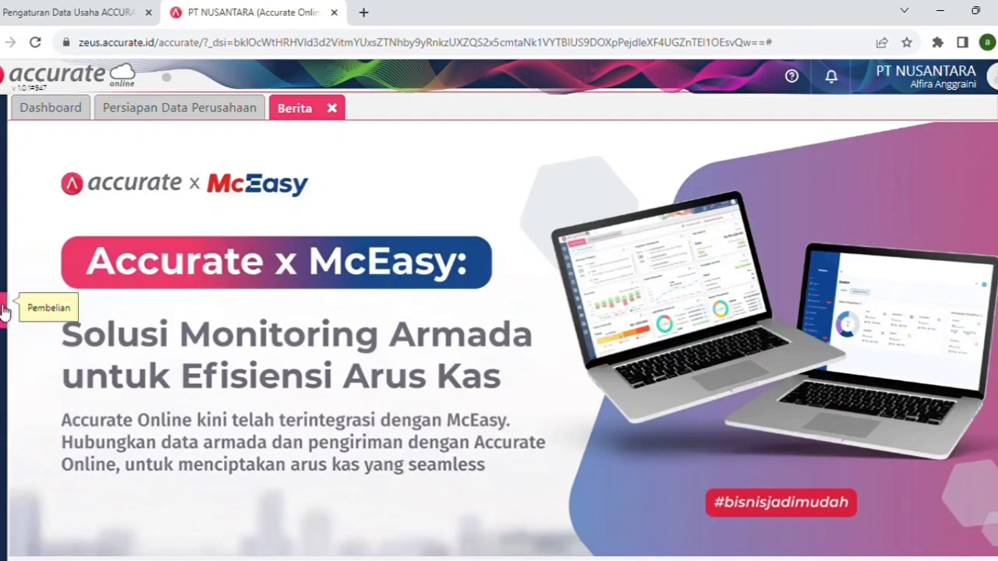
Start a new Faktur Pembelian and select the existing supplier as its Pemasok
click(4, 310)
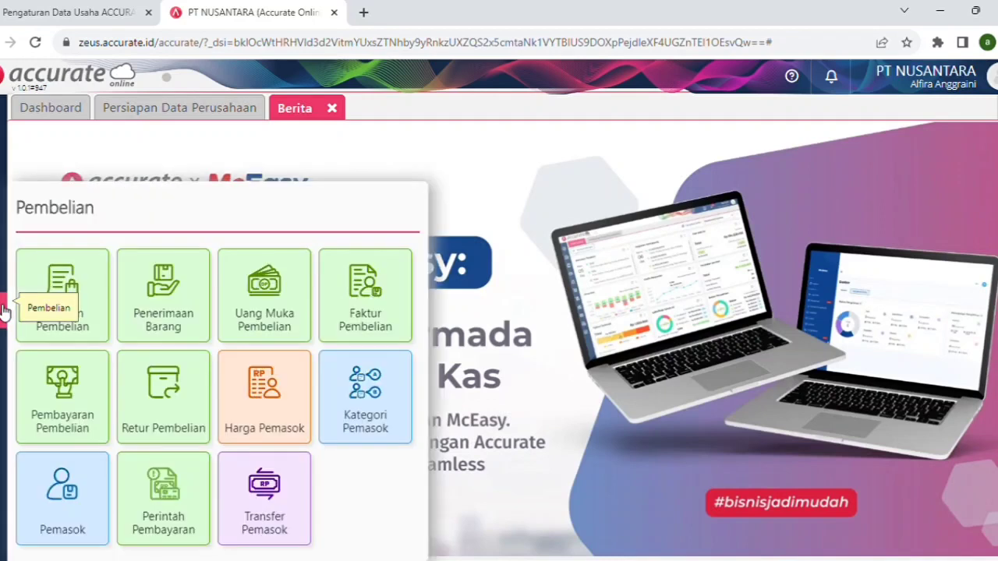
click(352, 312)
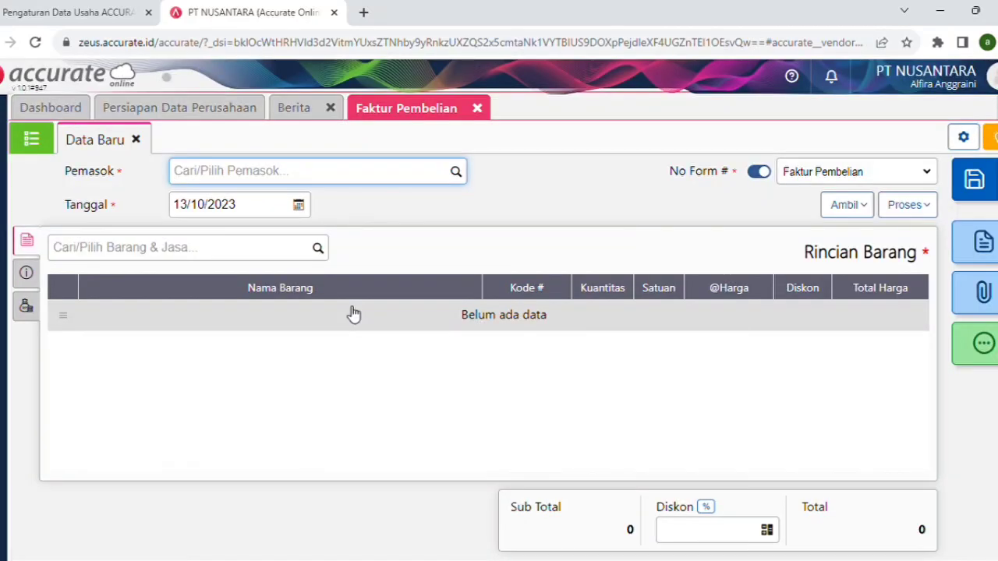
click(453, 184)
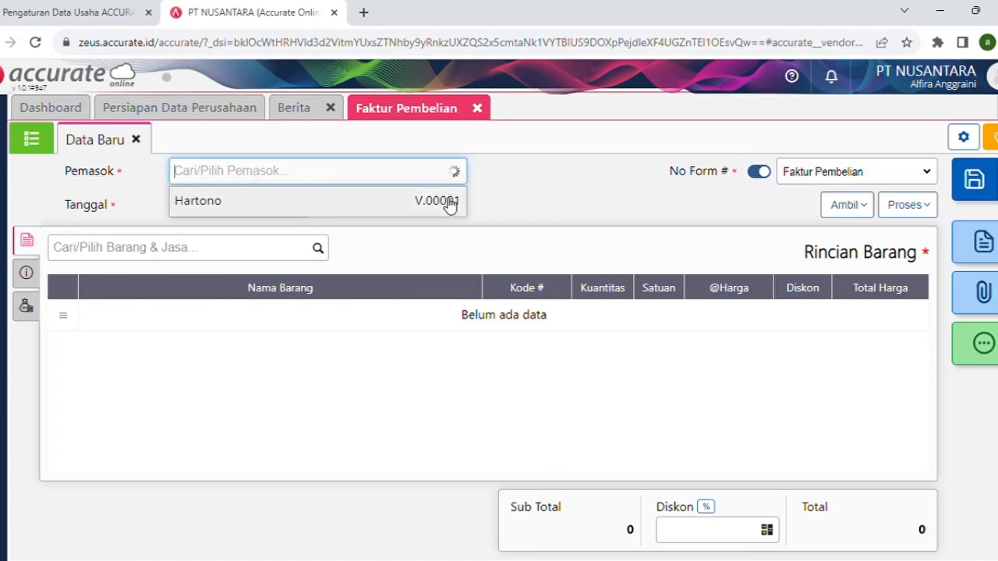
click(450, 202)
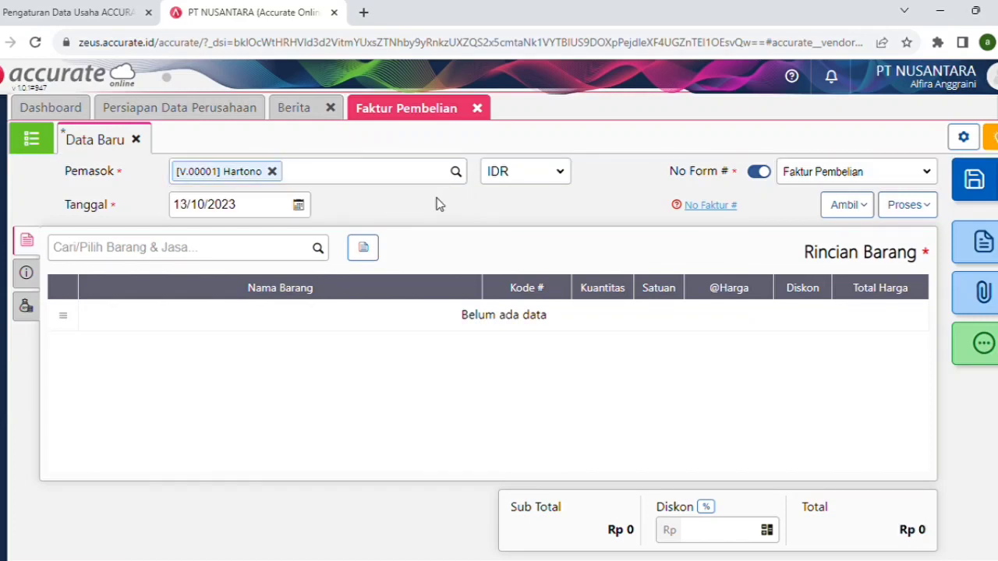
Set the purchase invoice's Tanggal to 04/09/2023
click(301, 206)
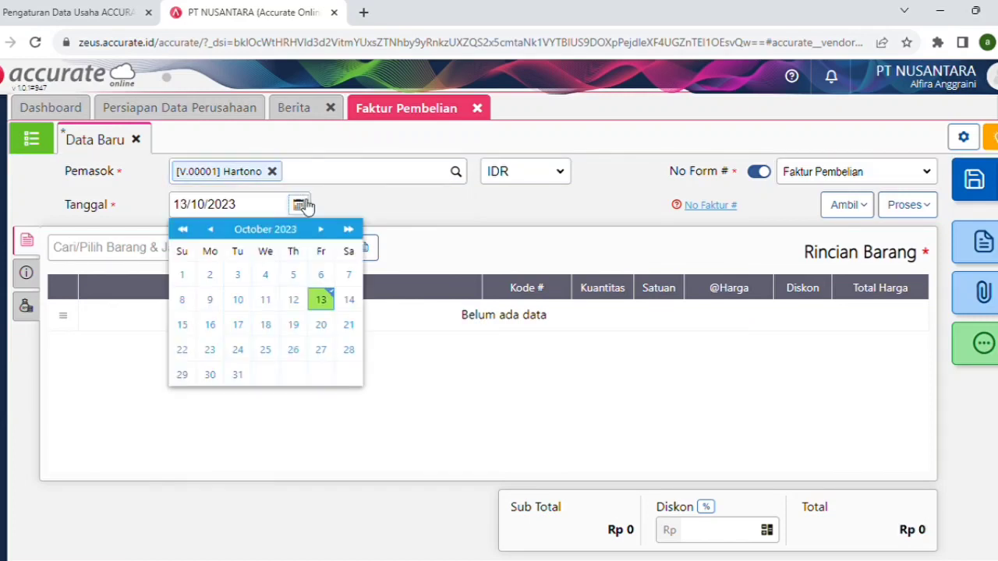
click(214, 230)
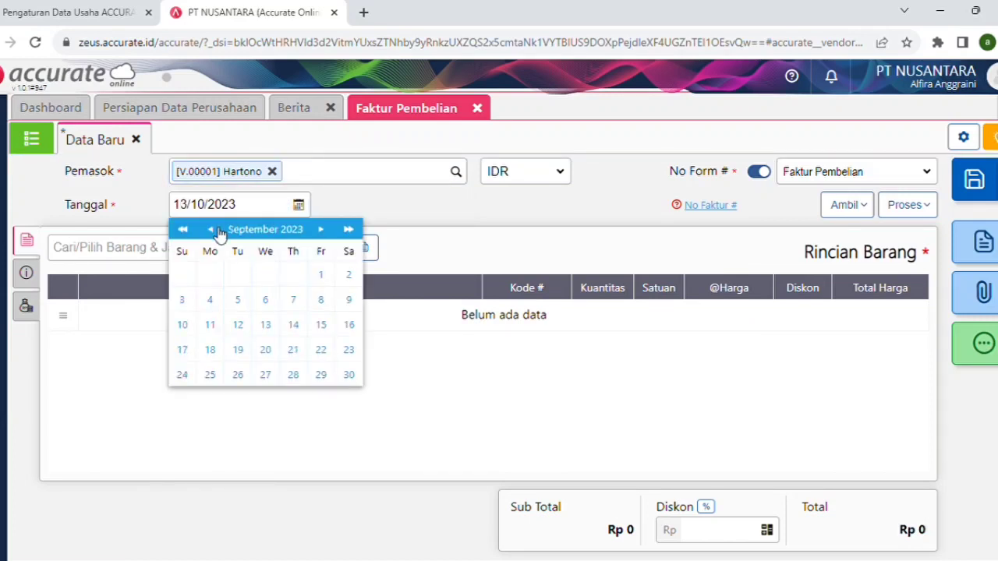
click(212, 299)
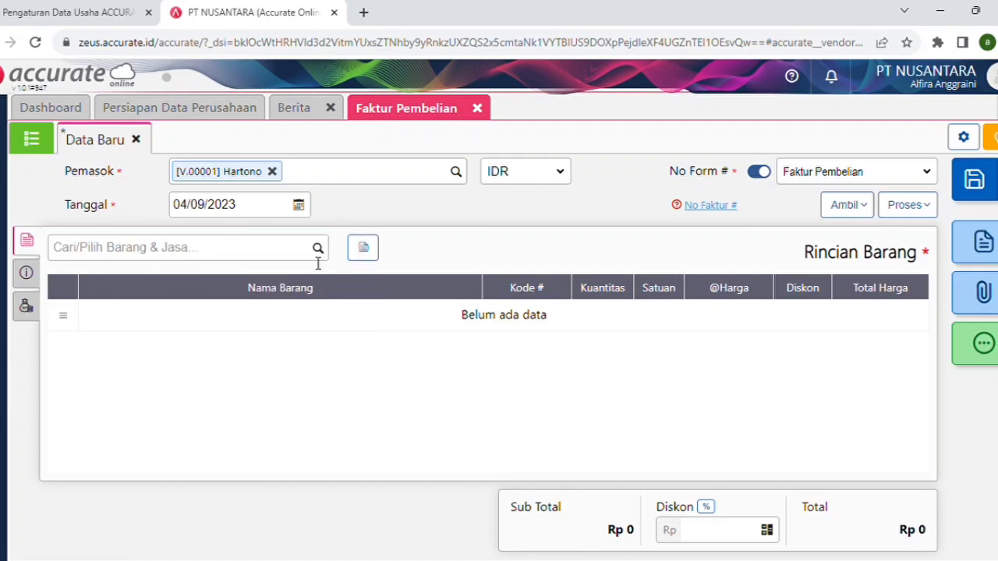
Add a Pembelian Aset line for Kompor gas 6 tungku at a price of Rp 8.500.000, with PPN 11 % unticked
click(361, 249)
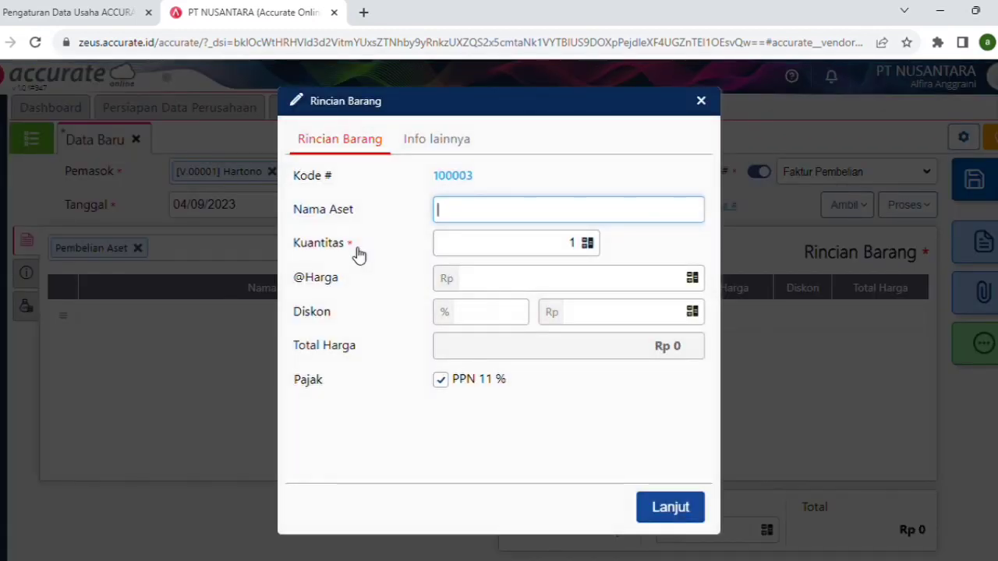
text(Kompor gas)
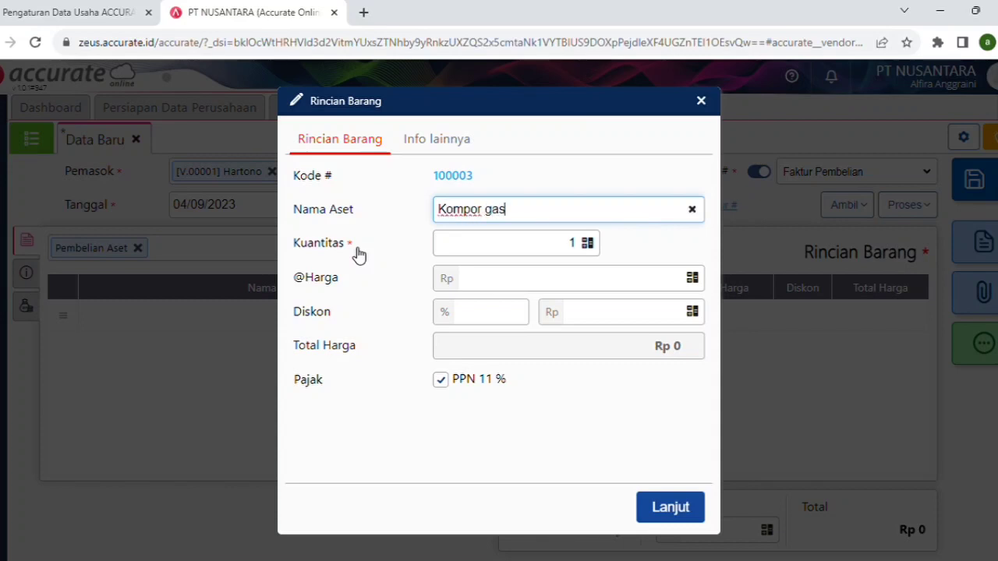
text( 6 tungku)
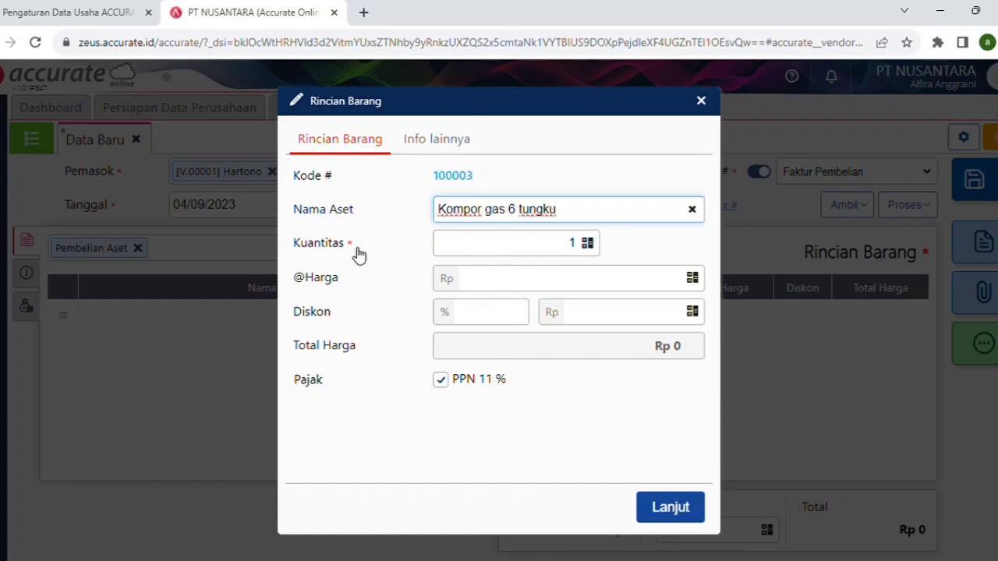
click(496, 285)
text(8500000)
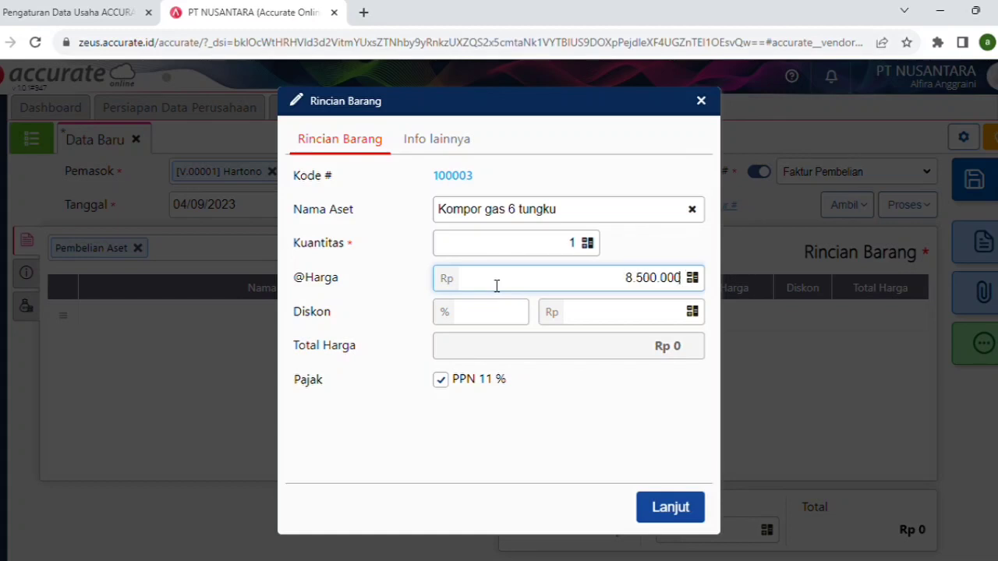
click(511, 337)
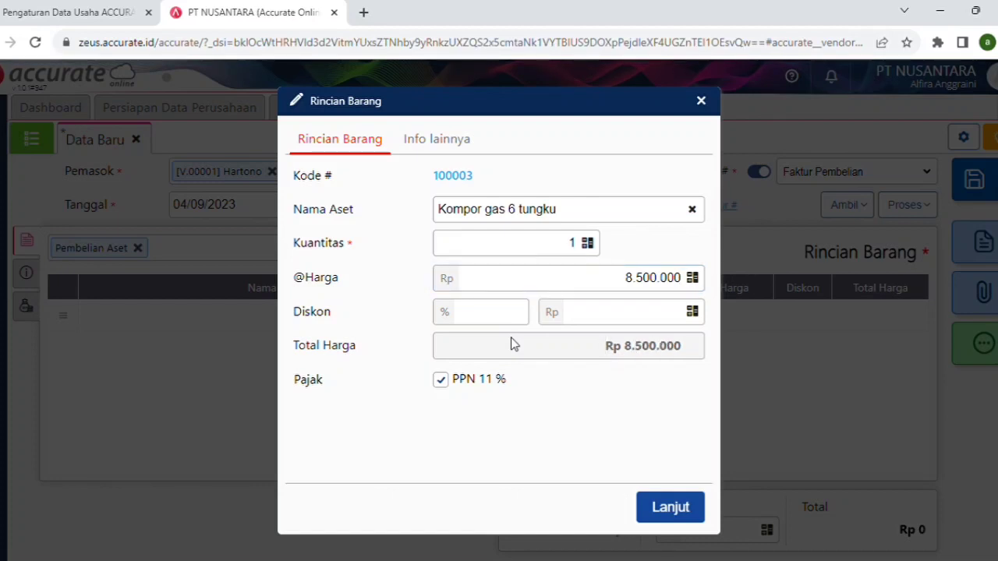
click(446, 381)
Enter the line's Keterangan "Pembayaran kompor gas 6 tungku senilai Rp 8.500.000" and add the line to the invoice
click(448, 138)
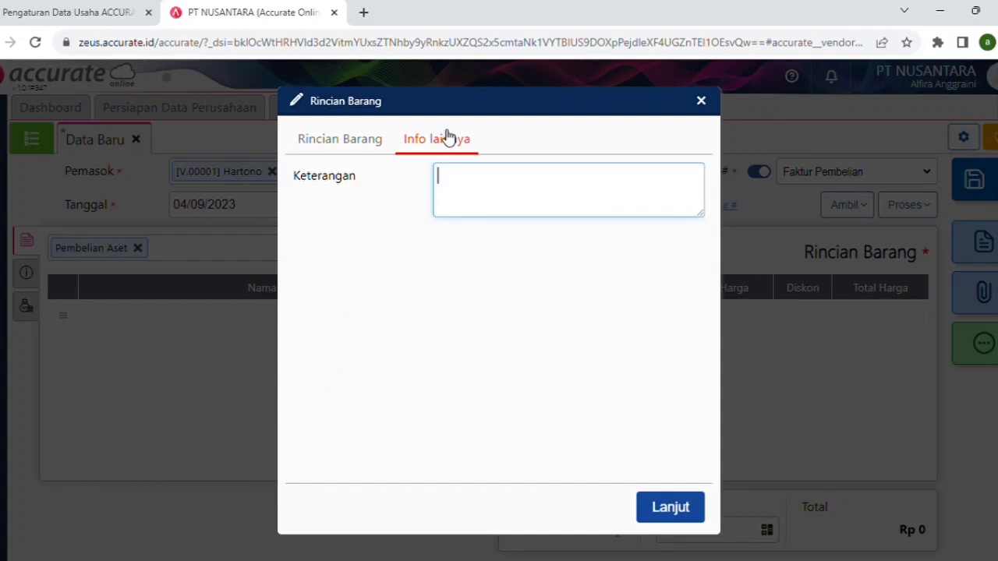
text(Pembayaran kompo)
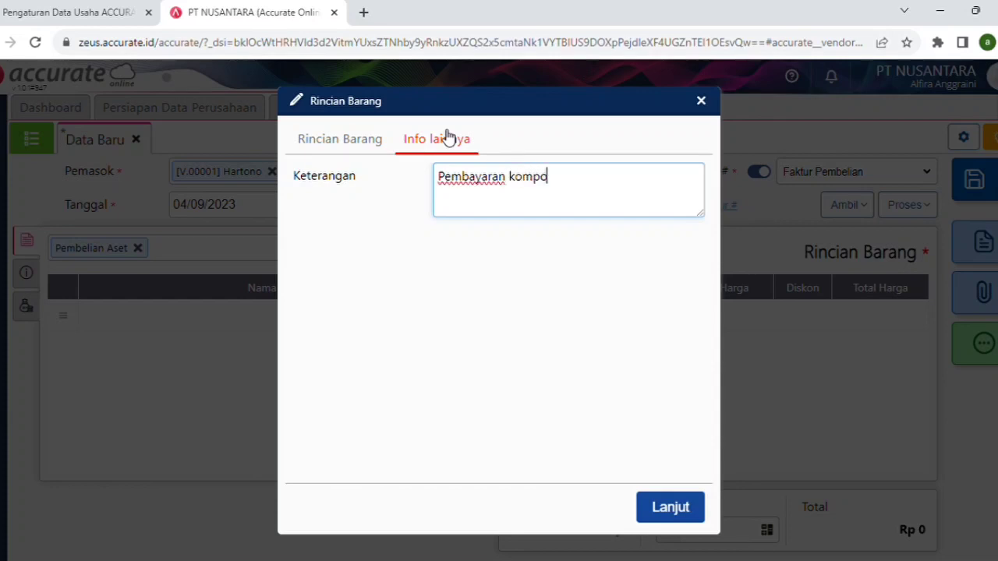
text(r gas 6 tungku senilai Rp)
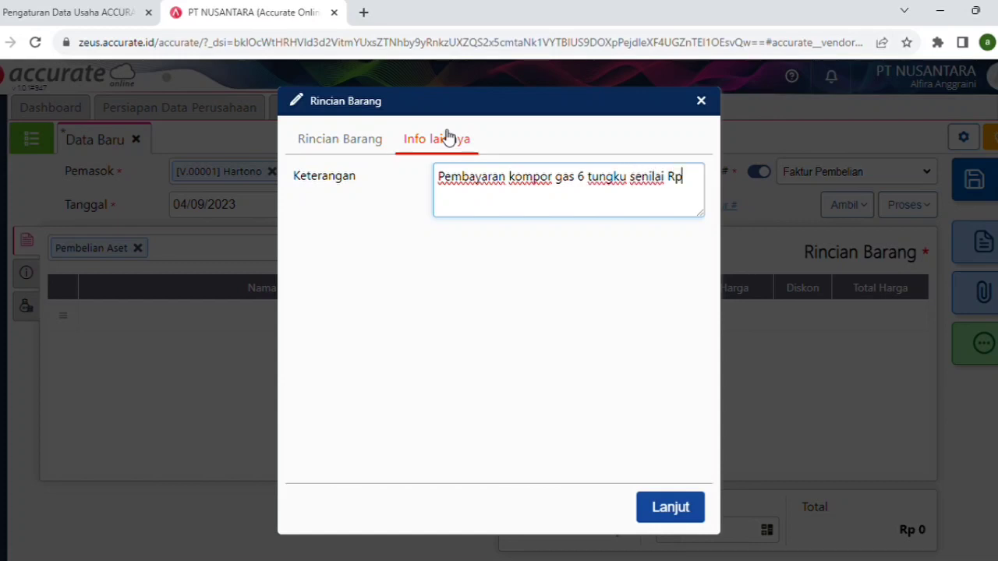
text( 8.500.000)
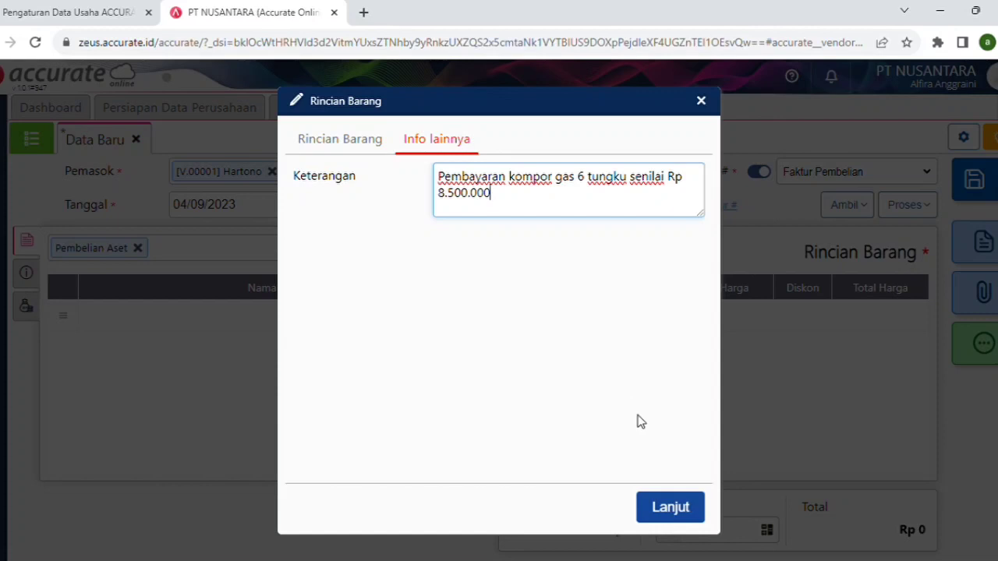
click(672, 508)
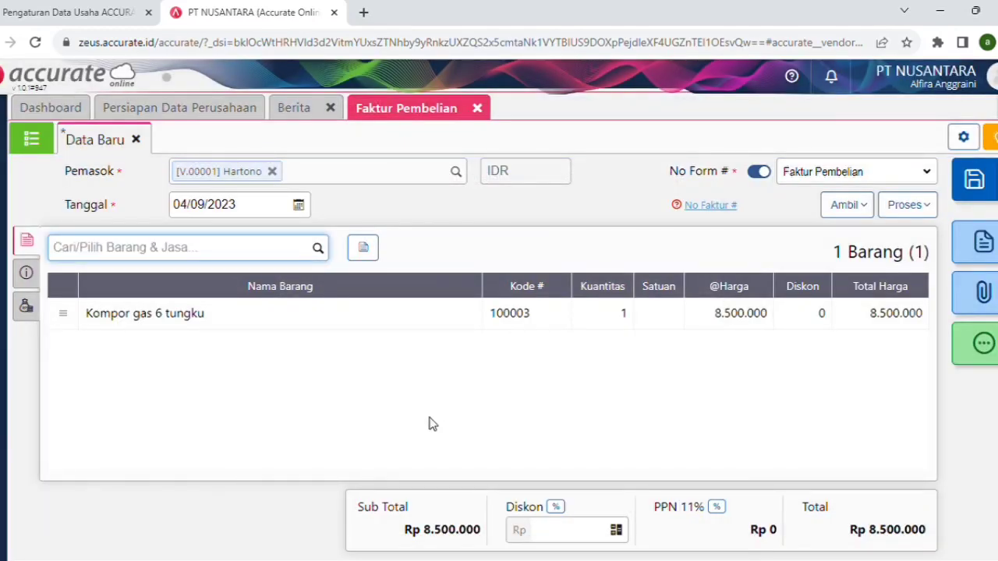
Enter 00001 as the invoice's No Faktur and save the purchase invoice
click(33, 276)
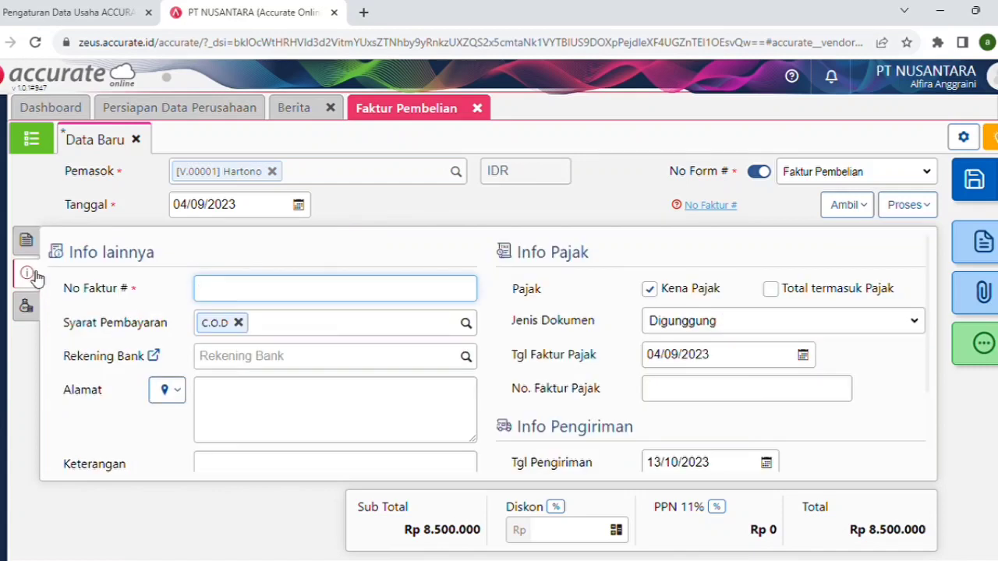
text(00001)
click(35, 256)
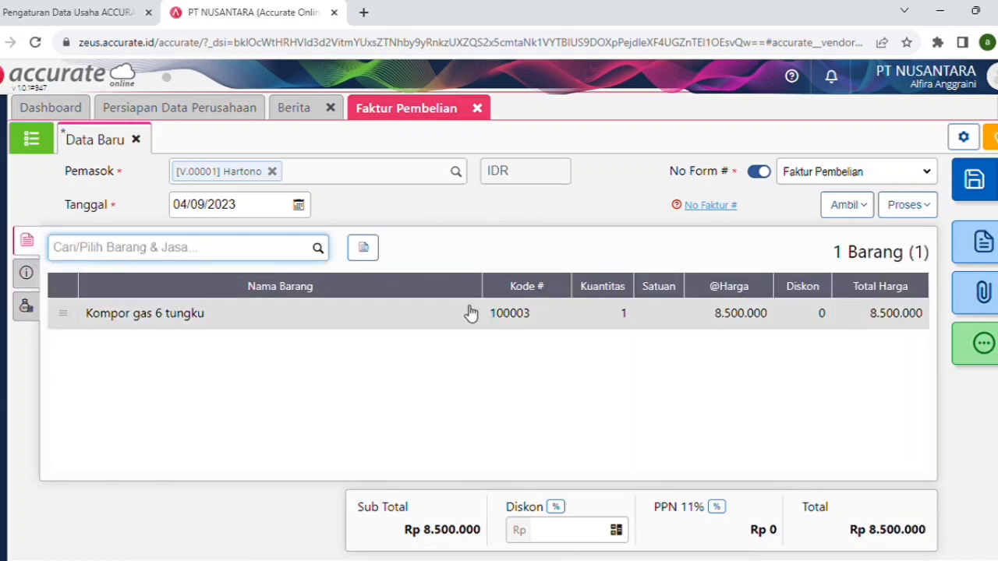
click(961, 198)
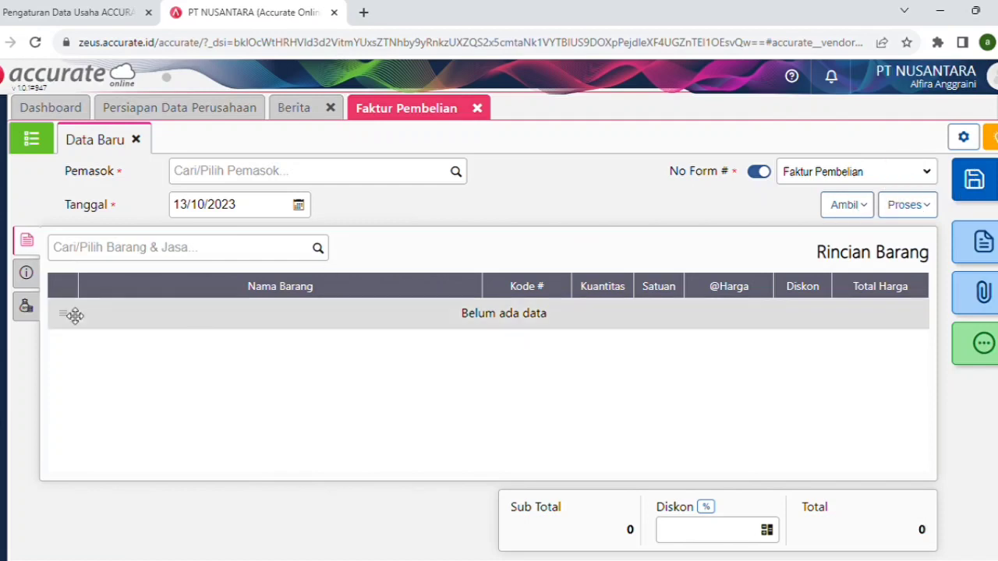
Start a new Pembayaran Pembelian to the existing supplier from the Bank account, with payment date 04/09/2023
click(6, 326)
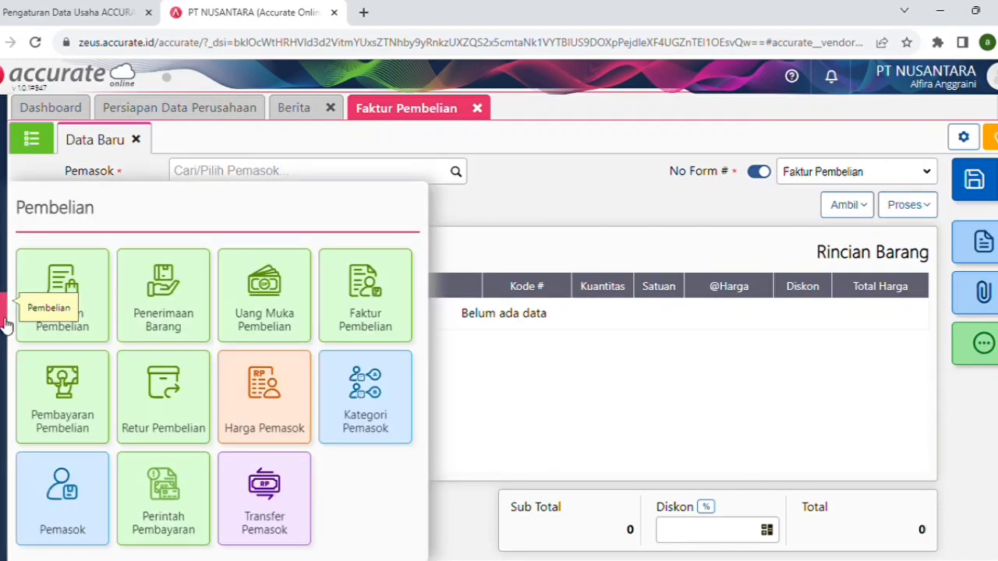
click(75, 425)
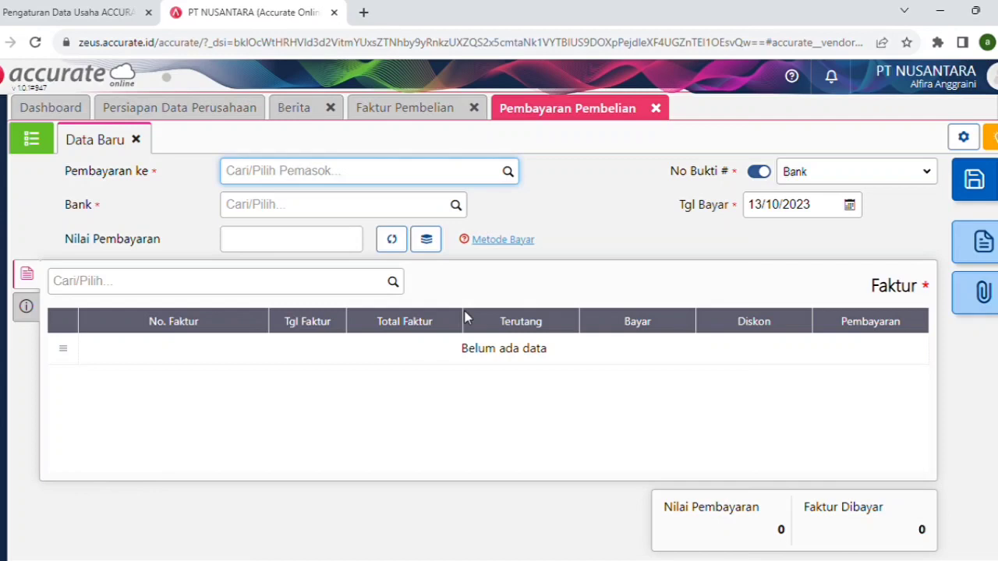
click(512, 181)
click(496, 204)
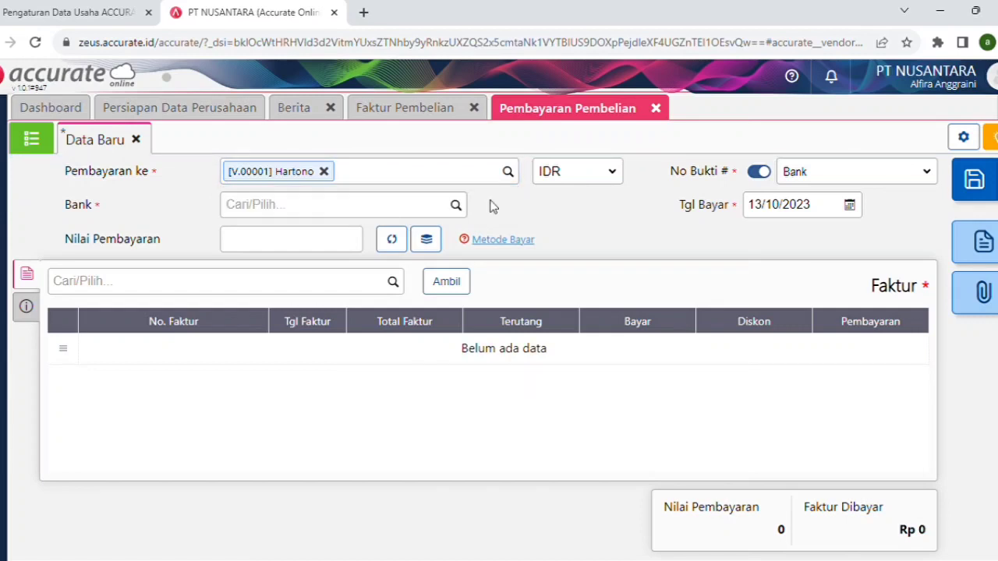
click(458, 207)
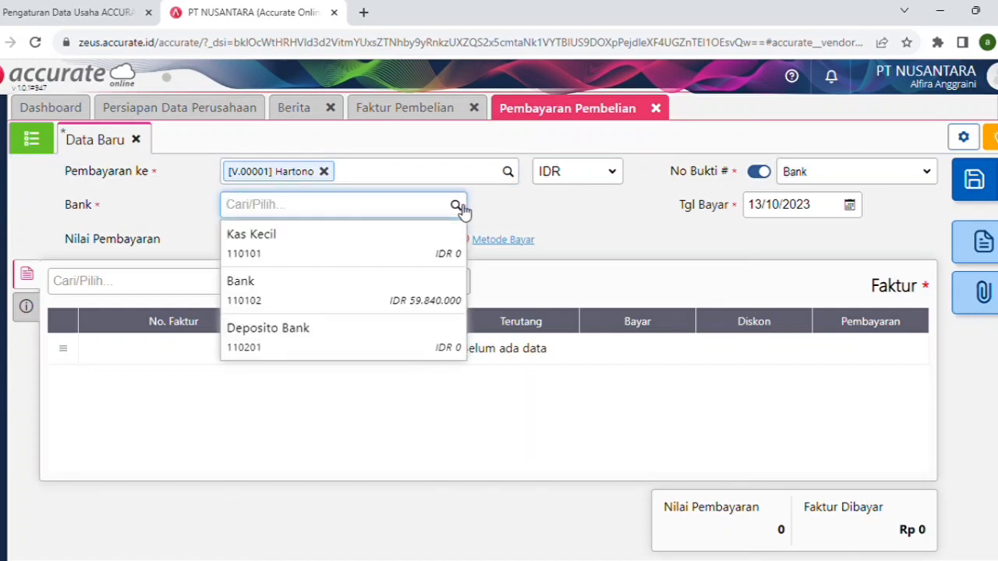
click(430, 283)
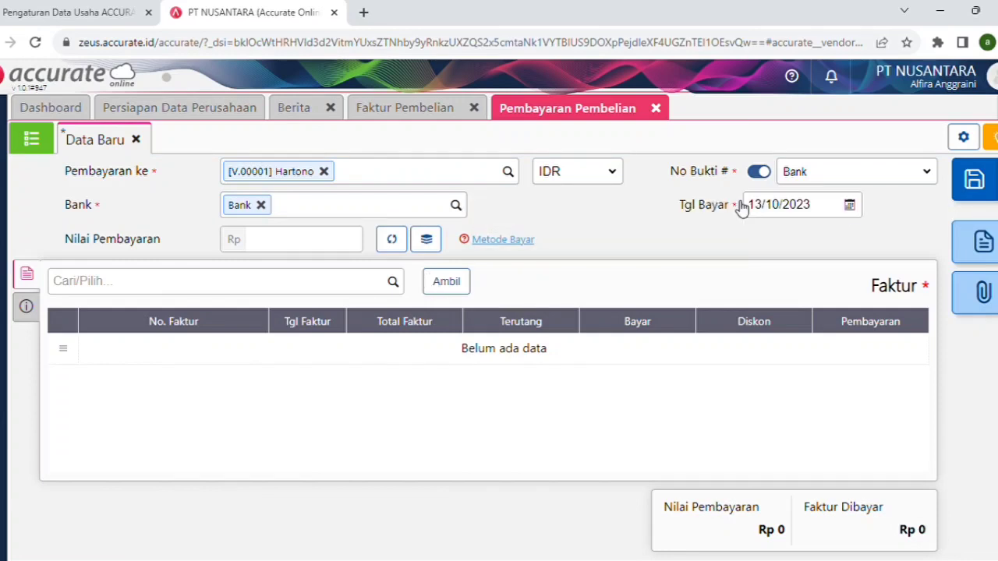
click(849, 206)
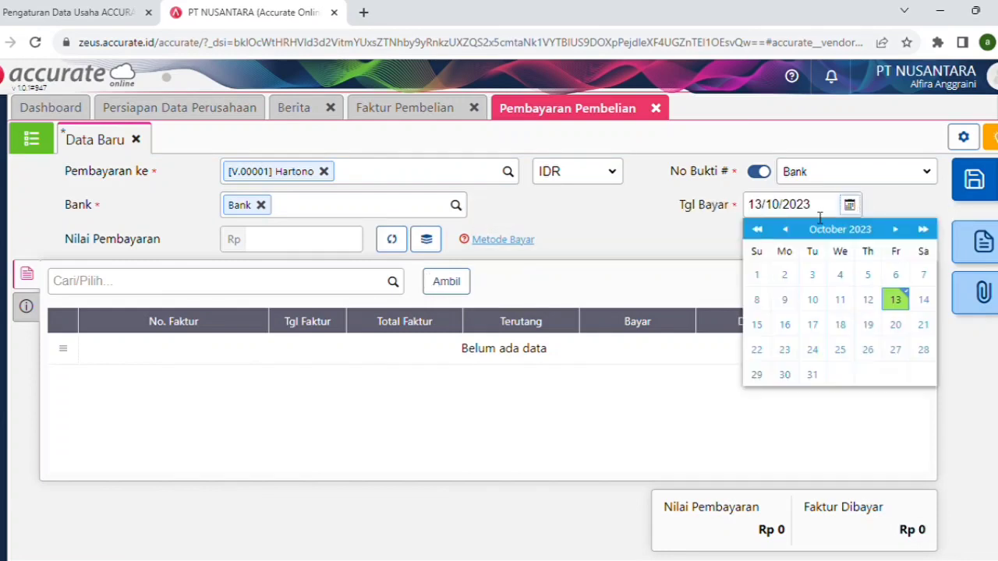
click(785, 229)
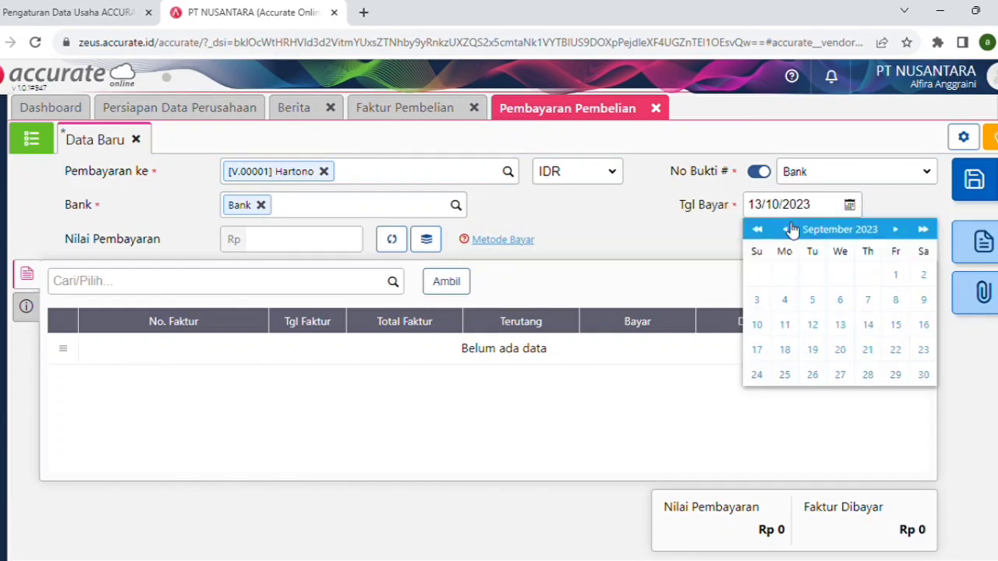
click(785, 301)
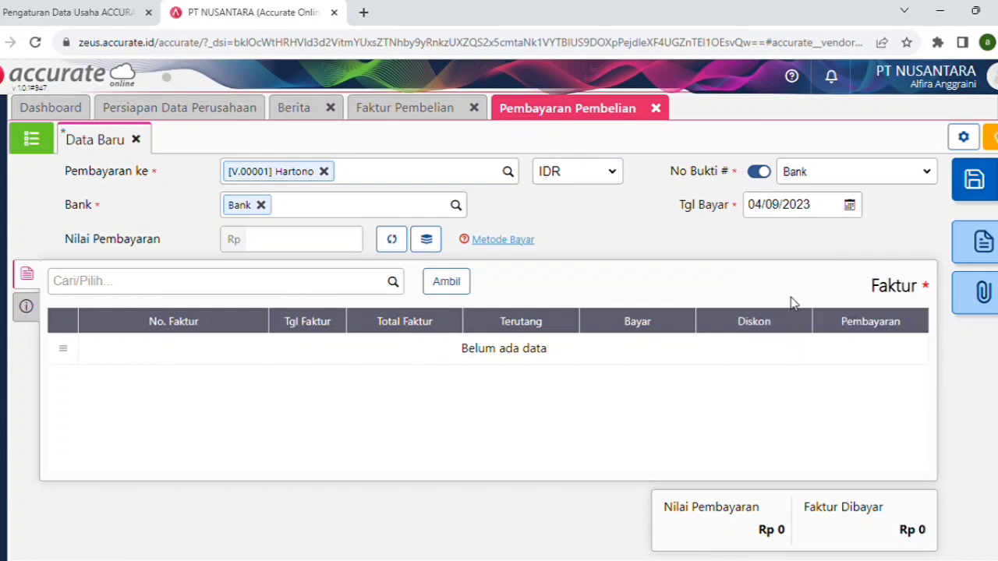
Add invoice 00001 with Rp 8.500.000 paid, fill the payment value with that total and save the payment
click(393, 282)
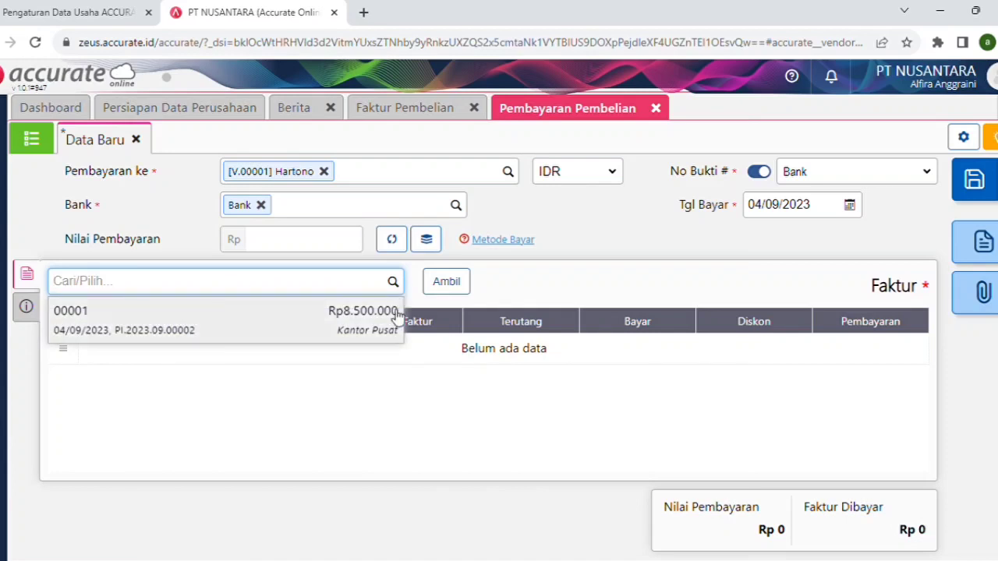
click(393, 324)
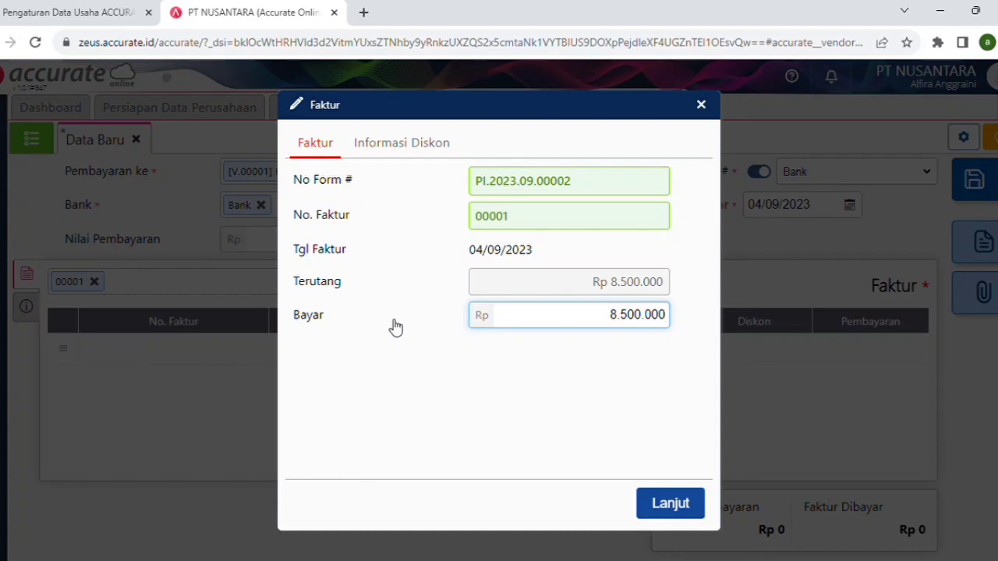
click(654, 502)
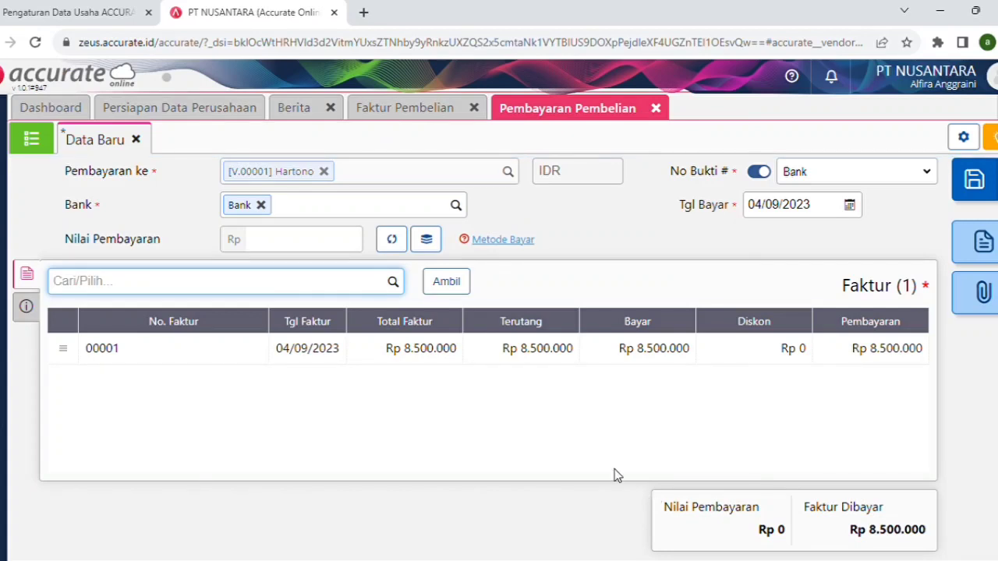
click(395, 239)
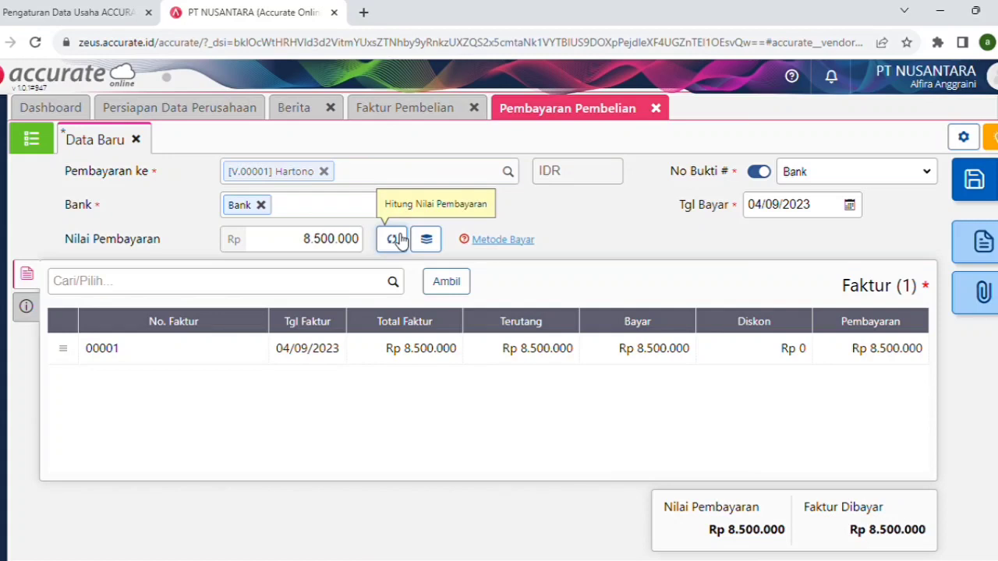
click(971, 195)
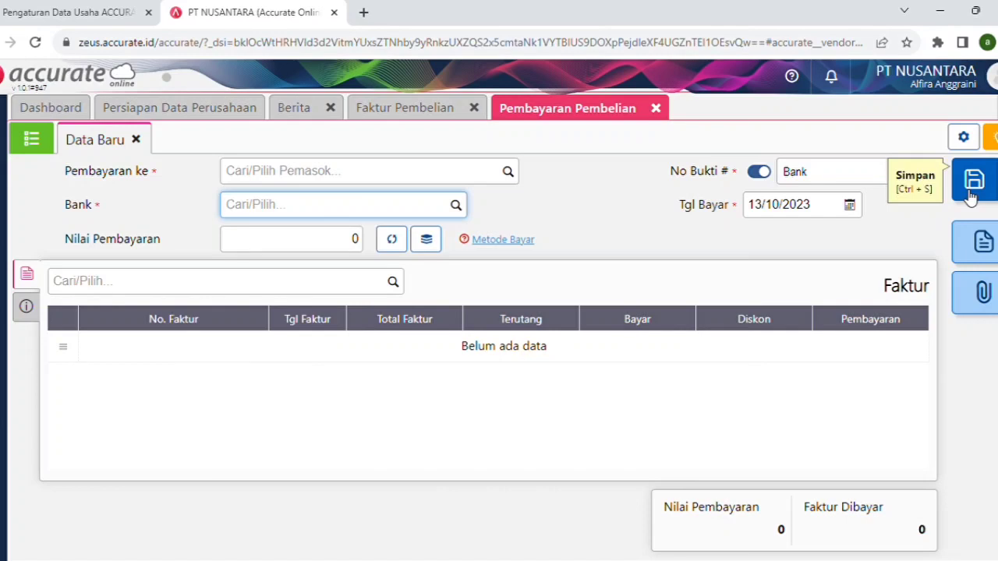
Open the draft Aset Tetap record for Kompor gas 6 tungku and set its Metode Penyusutan to Metode Garis Lurus
click(6, 390)
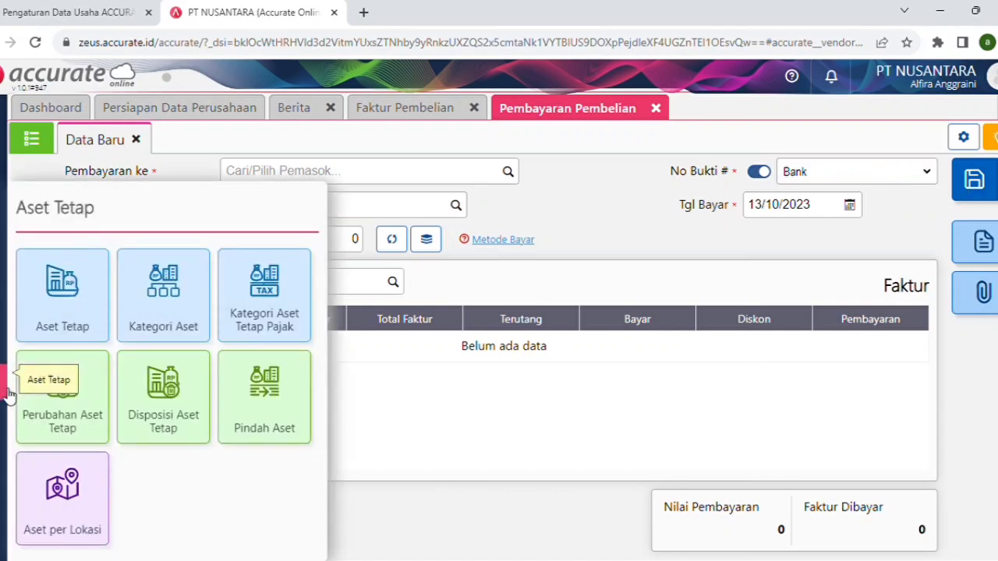
click(74, 331)
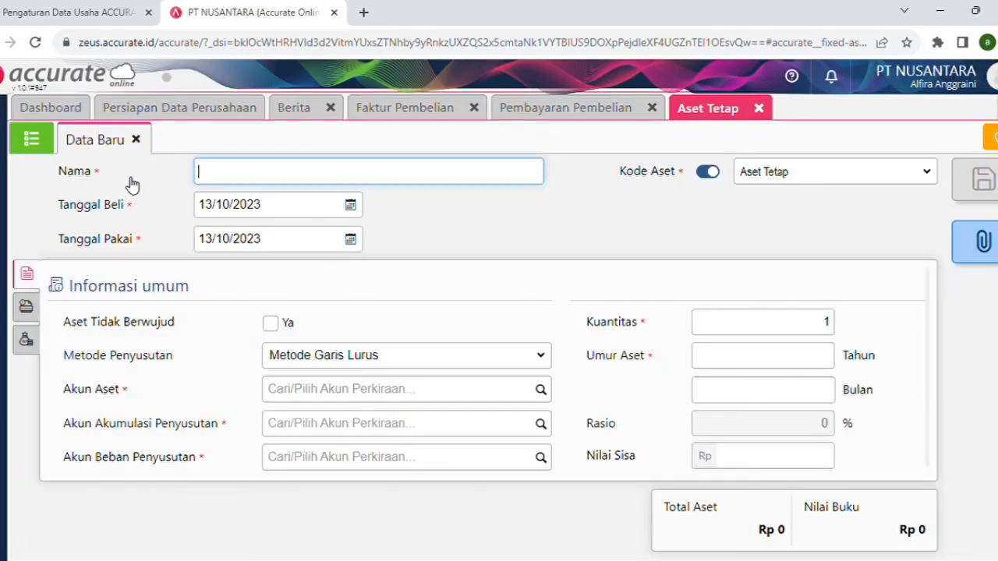
click(136, 141)
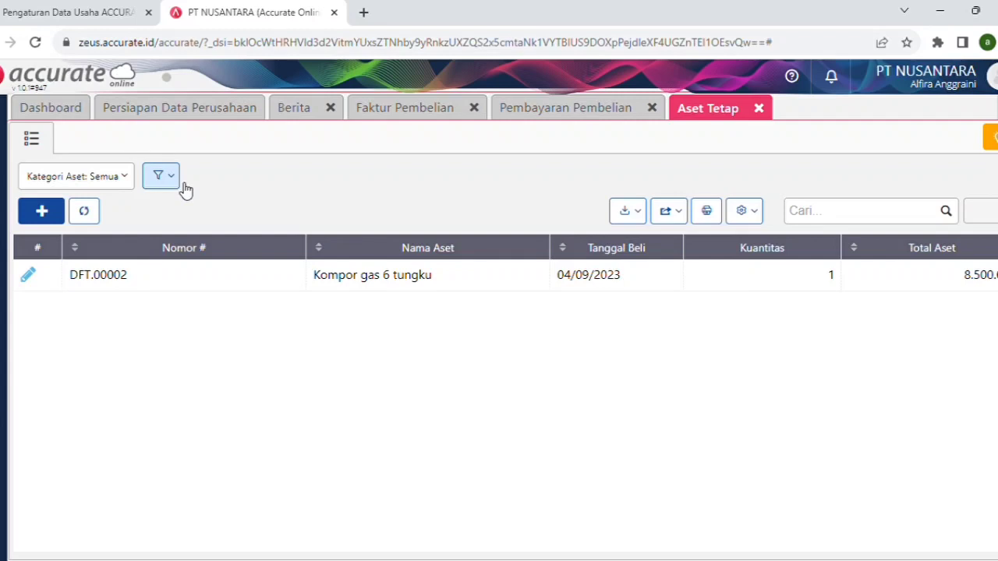
click(238, 285)
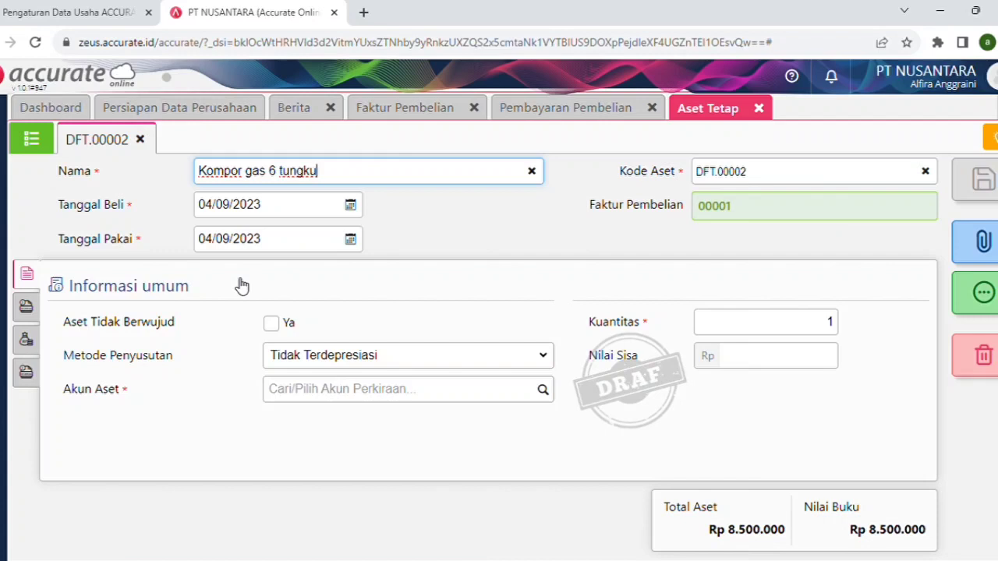
click(345, 360)
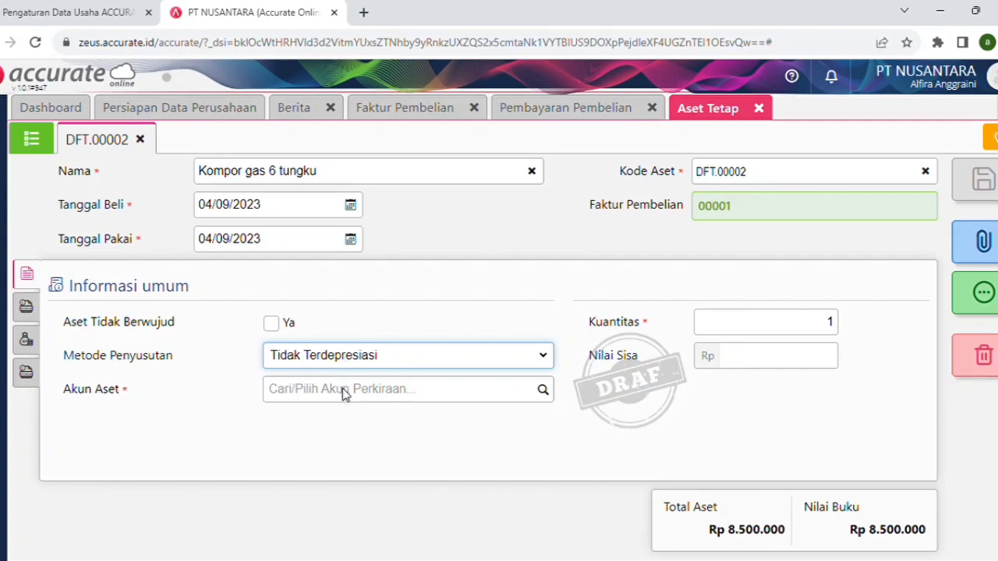
click(343, 389)
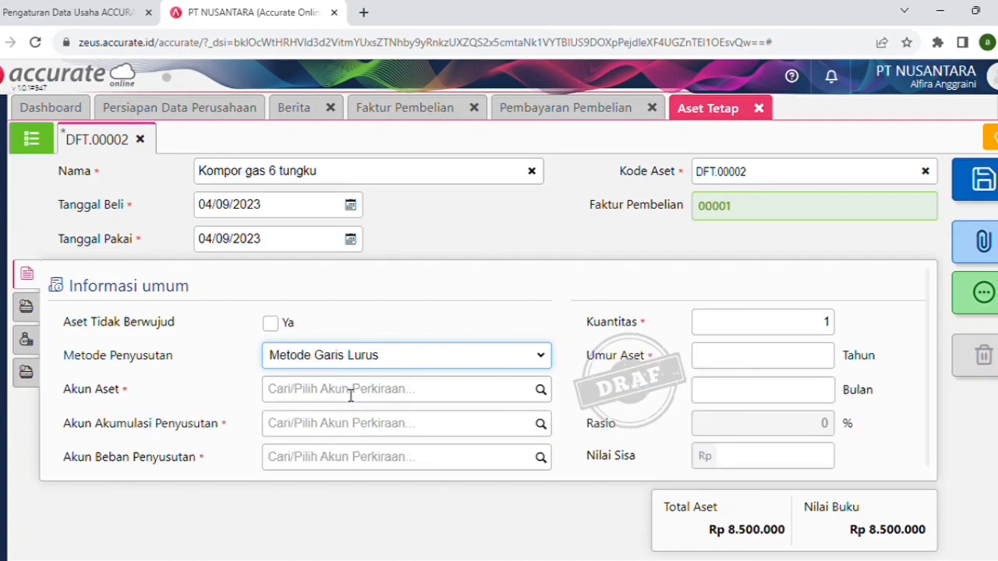
Set the asset's Akun Aset to Peralatan (120004) and its Akun Akumulasi Penyusutan to Akumulasi Penyusutan Peralatan (12000603)
click(542, 394)
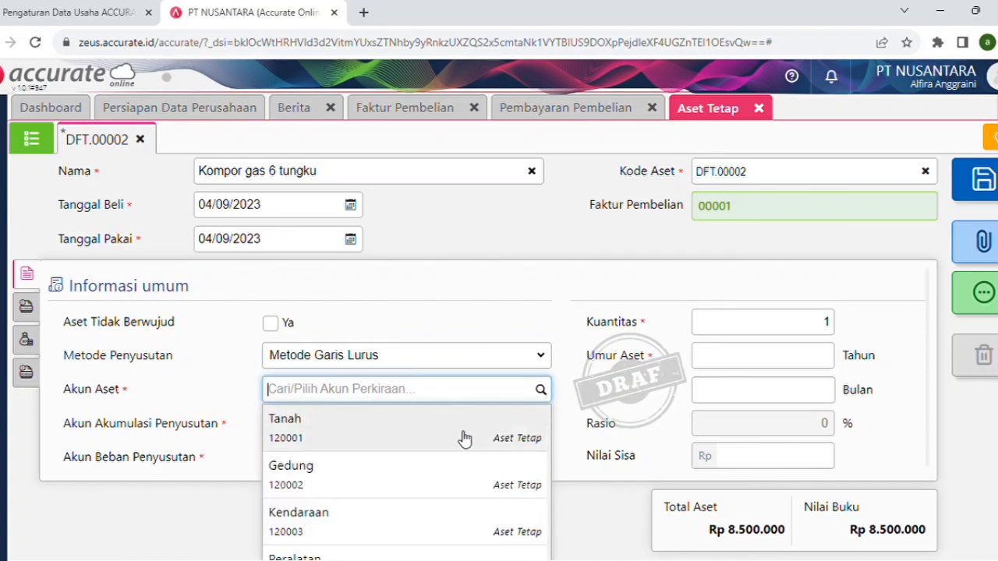
click(346, 556)
click(539, 424)
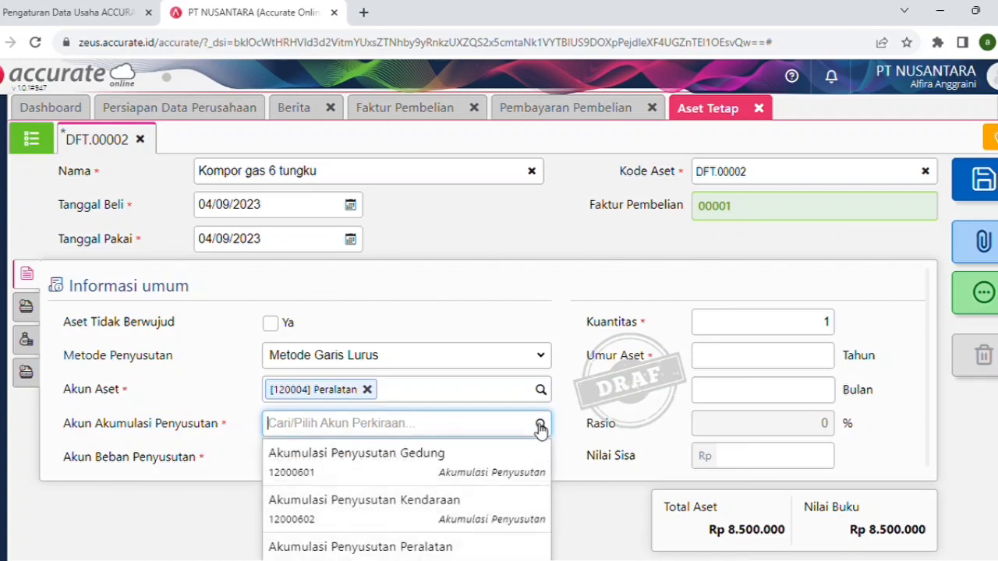
click(375, 546)
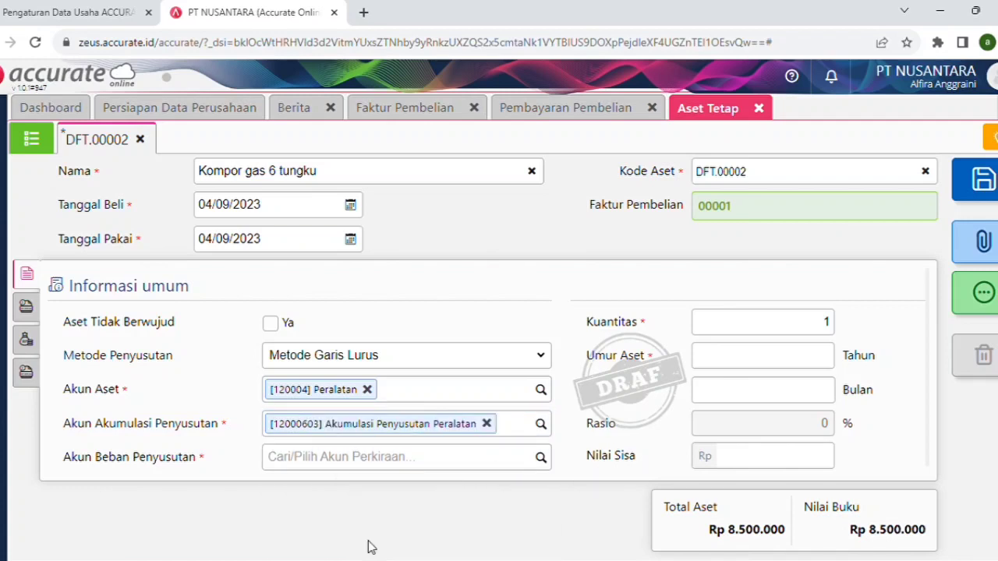
Set the Akun Beban Penyusutan to Beban Penyusutan Peralatan (600023) and the Umur Aset to 5 years
click(539, 457)
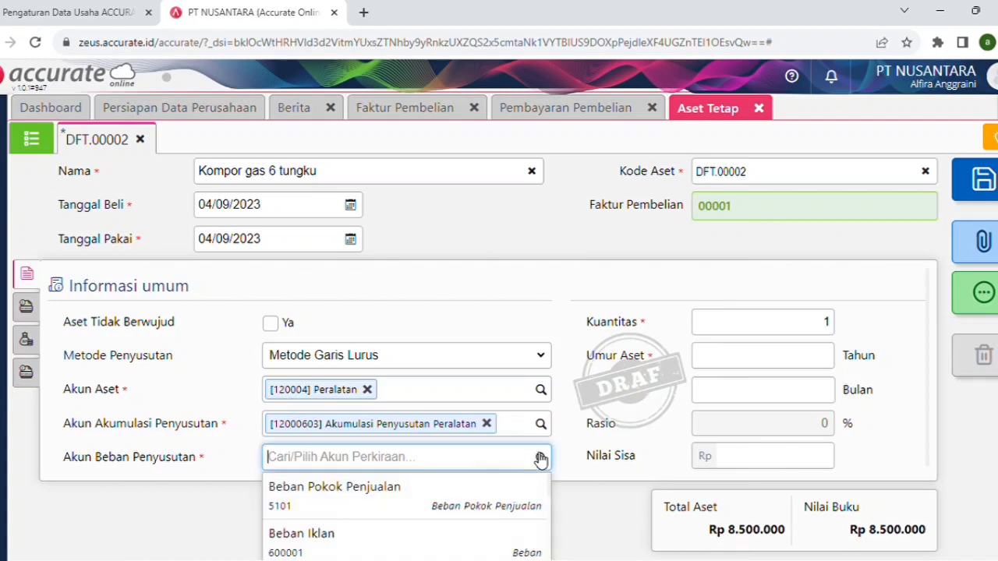
scroll(445, 506, down, 4)
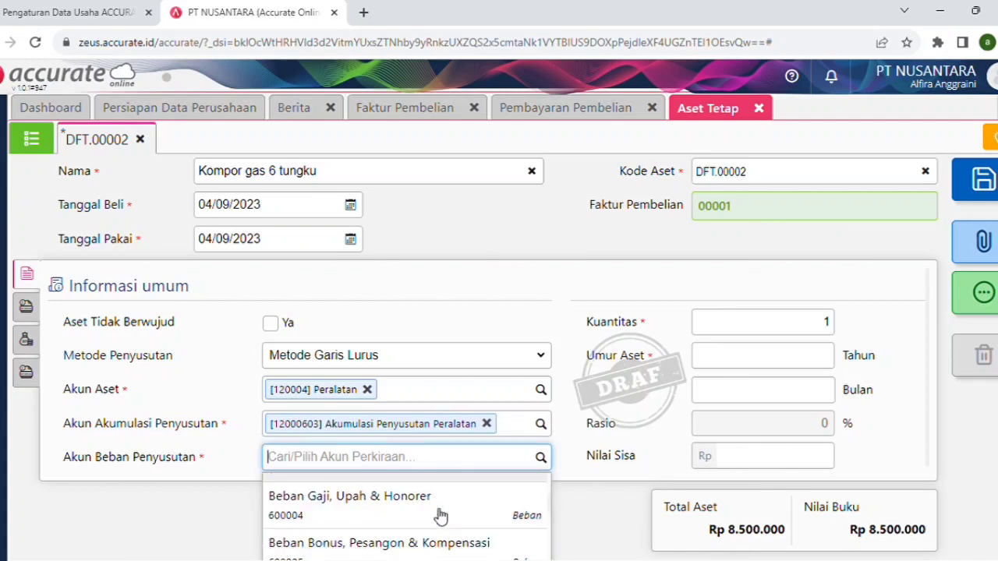
scroll(441, 516, down, 3)
scroll(441, 516, down, 1)
scroll(440, 516, down, 2)
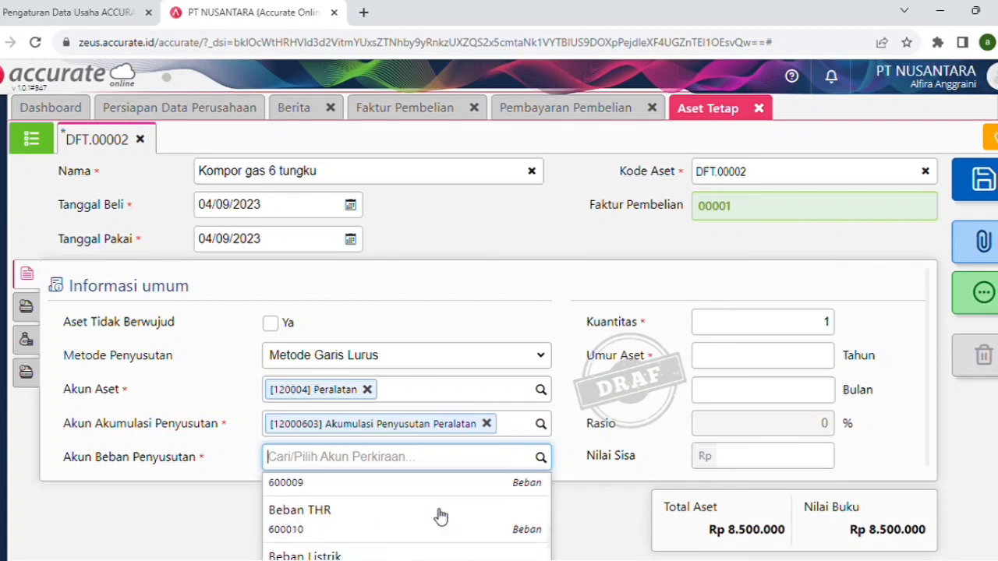
scroll(440, 516, down, 7)
scroll(441, 516, down, 7)
scroll(440, 516, up, 2)
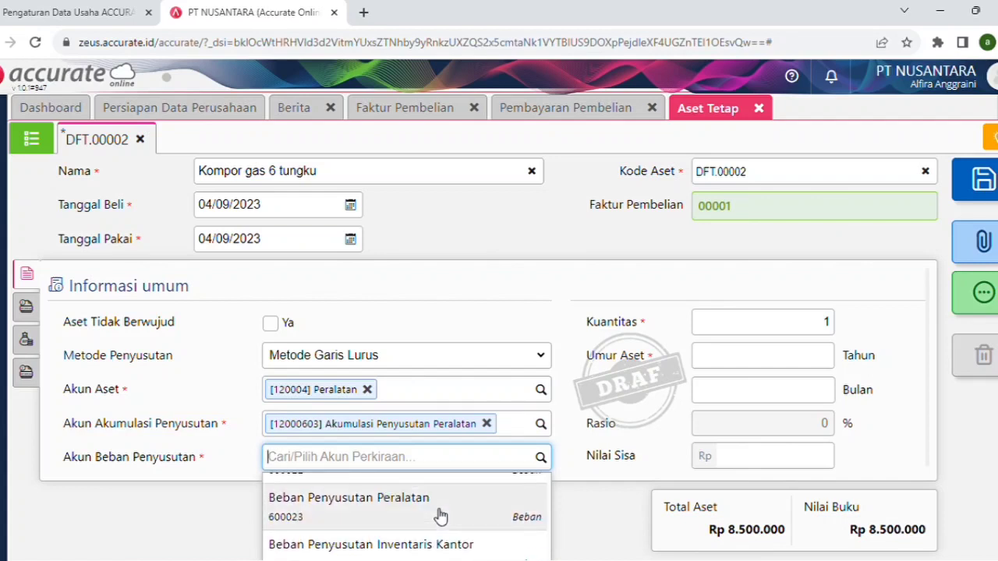
click(440, 515)
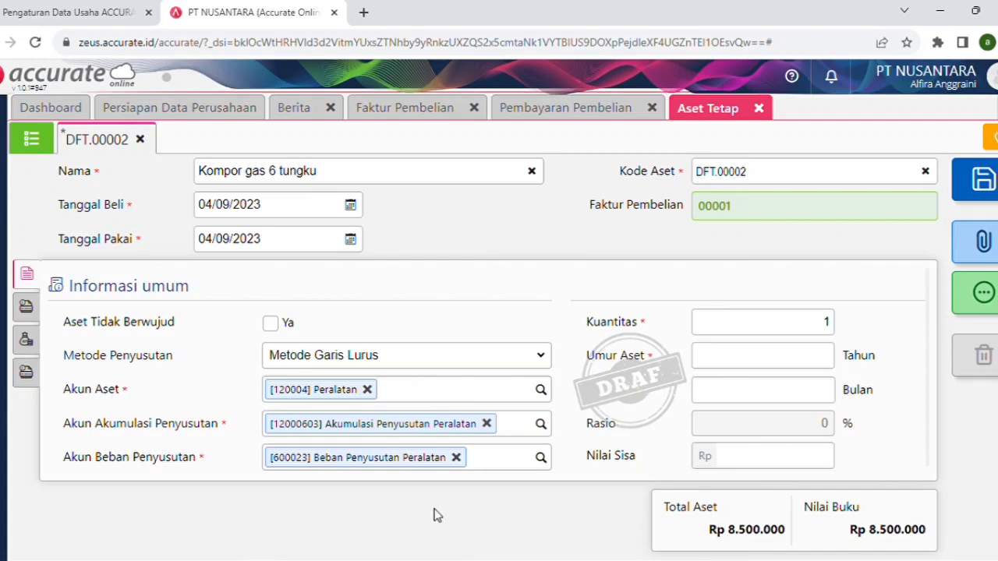
click(732, 369)
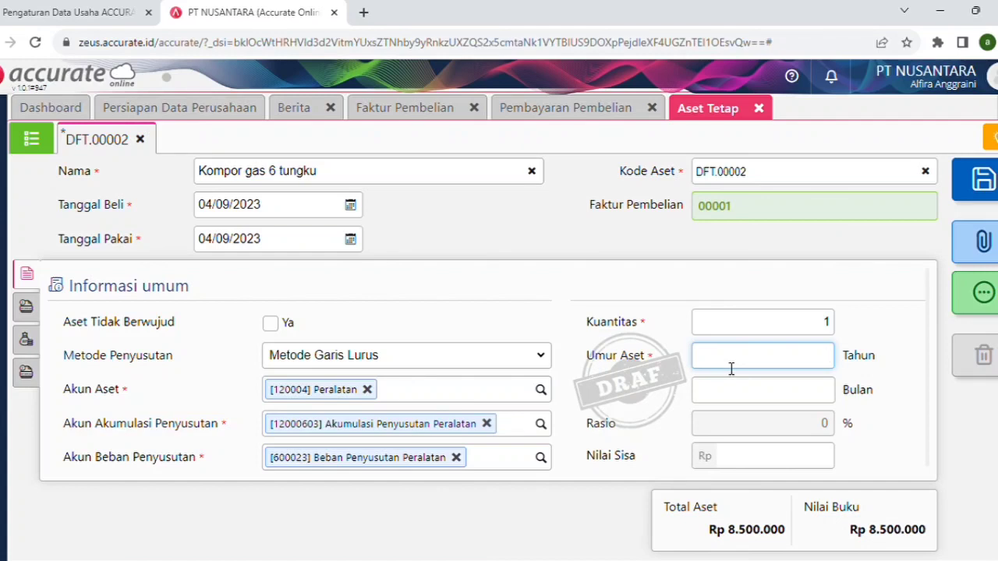
text(5)
In the asset's Info lainnya, create and assign a new Kategori Aset named Kompor gas 6 tungku
click(38, 311)
click(502, 331)
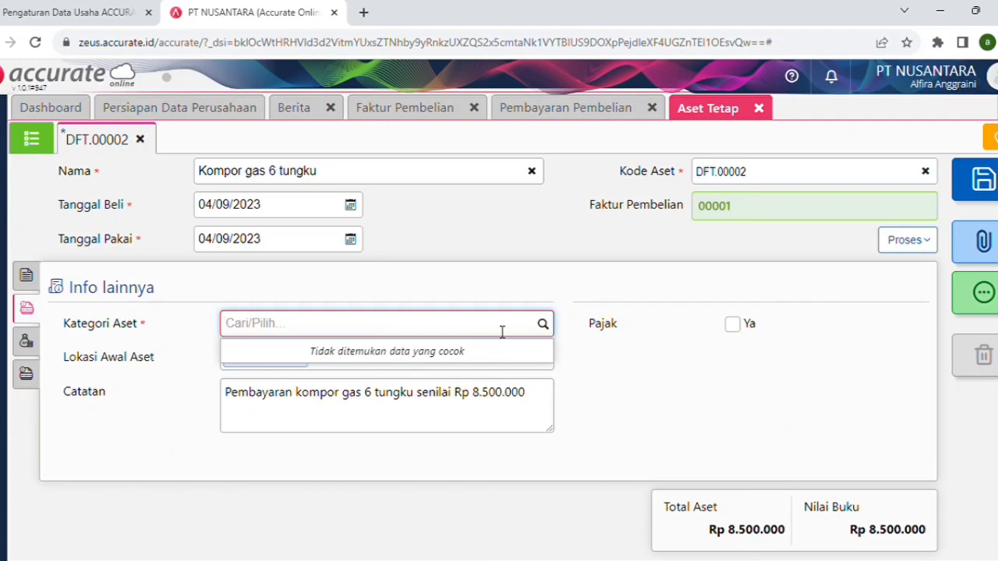
text(Kompor gas 6 )
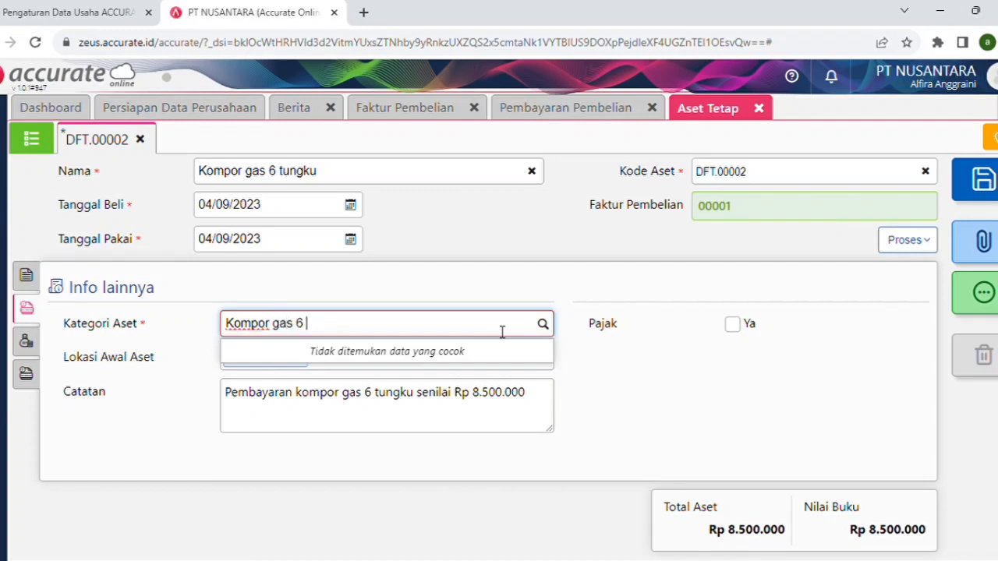
text(tungku)
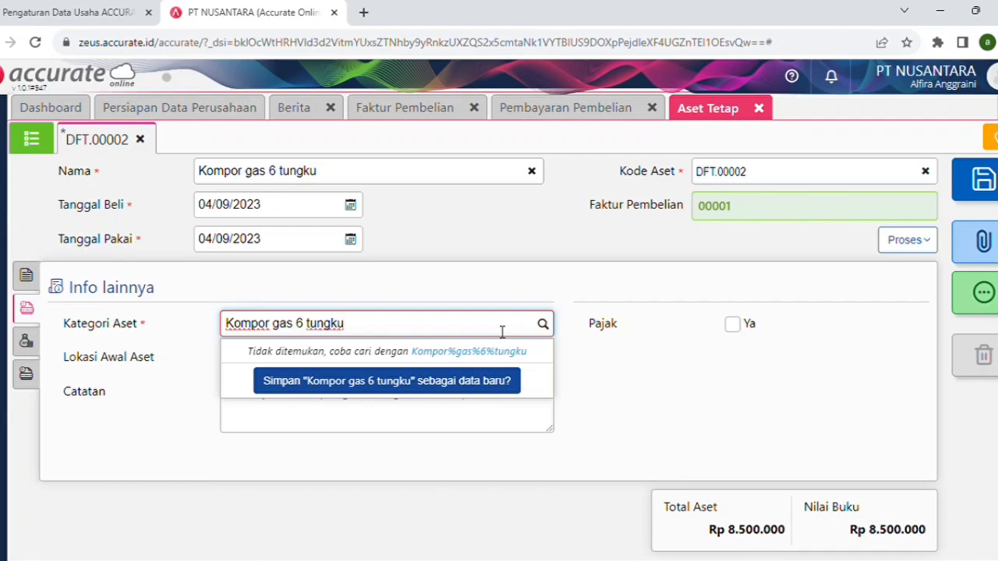
click(478, 387)
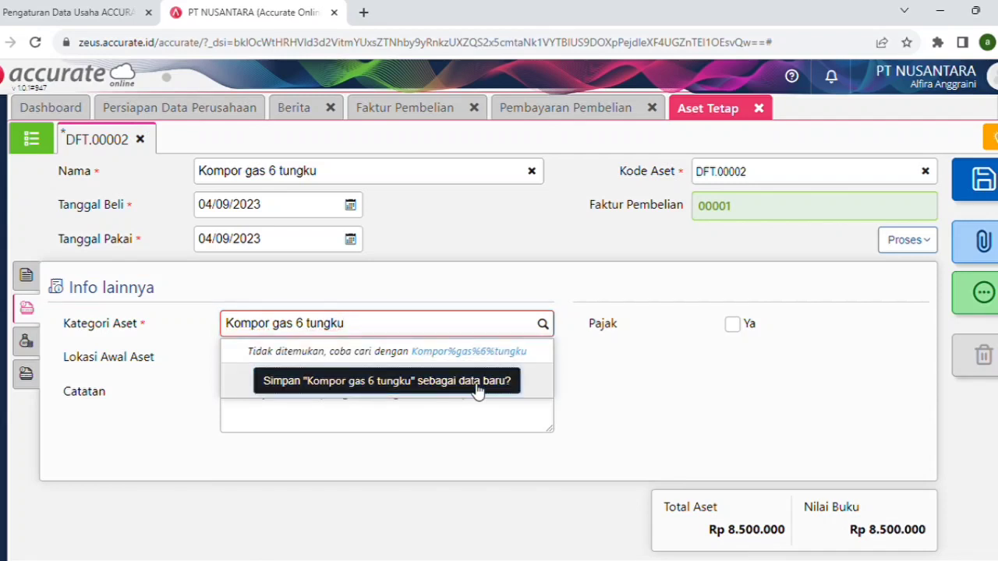
Check the asset's Akun Pengeluaran and Lokasi Aset details, then save the fixed asset
click(34, 357)
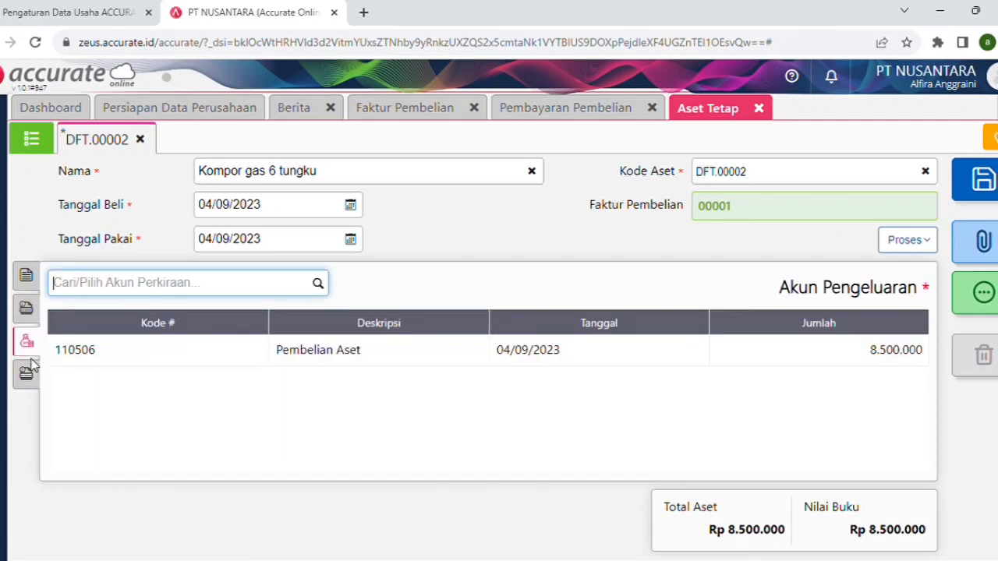
click(28, 373)
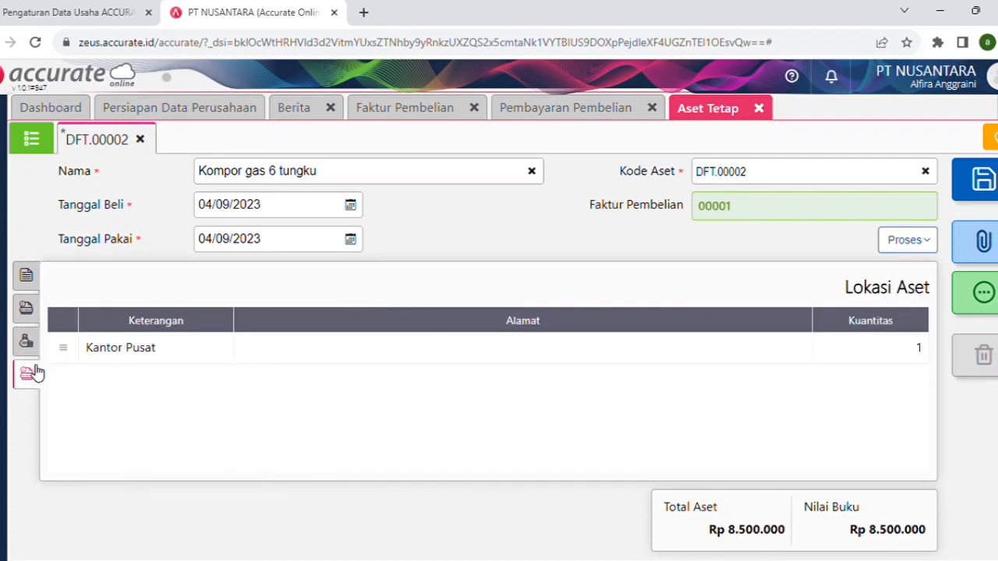
click(37, 287)
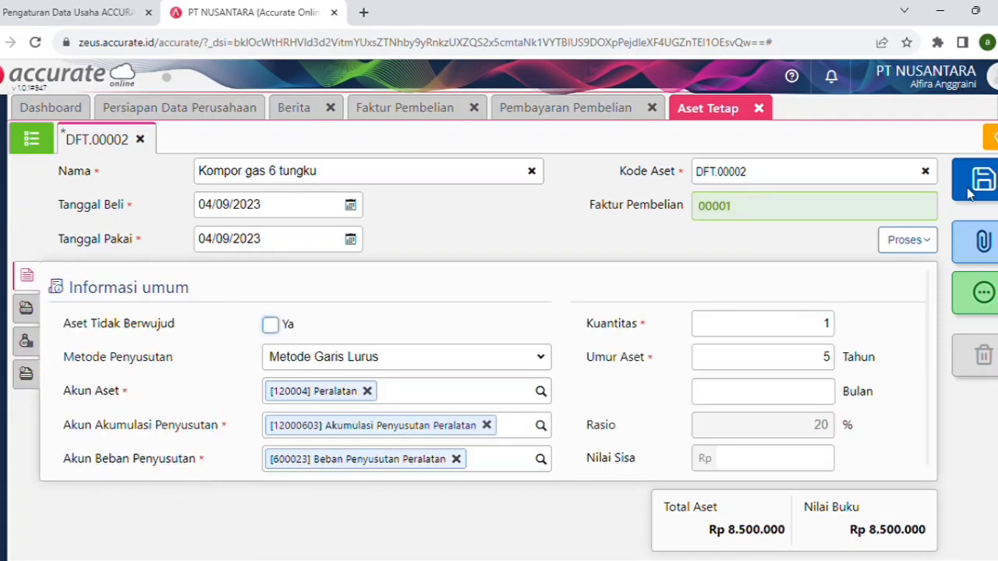
click(975, 193)
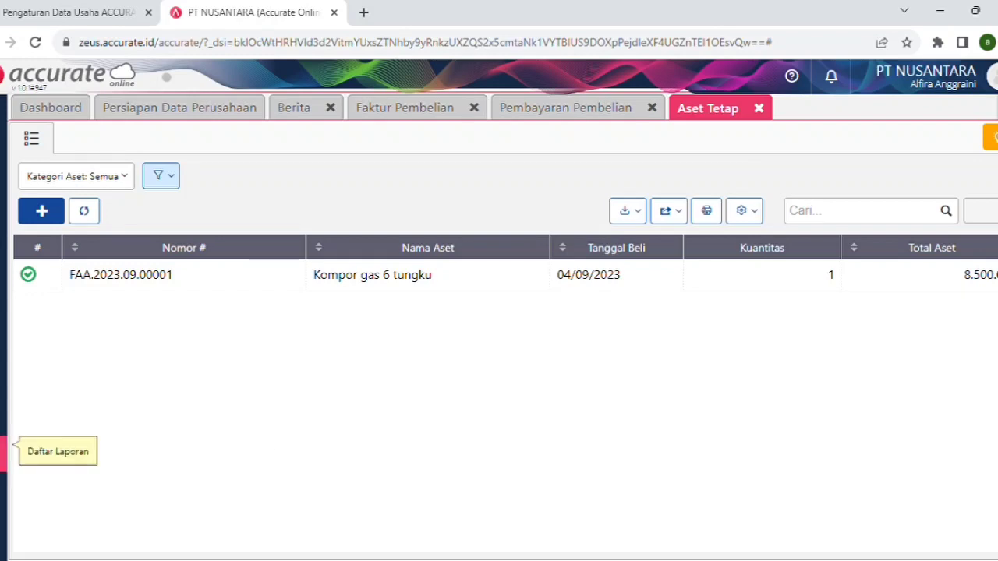
Display the Neraca (Standar) report from the Keuangan reports in Daftar Laporan, as of 04/09/2023
click(3, 452)
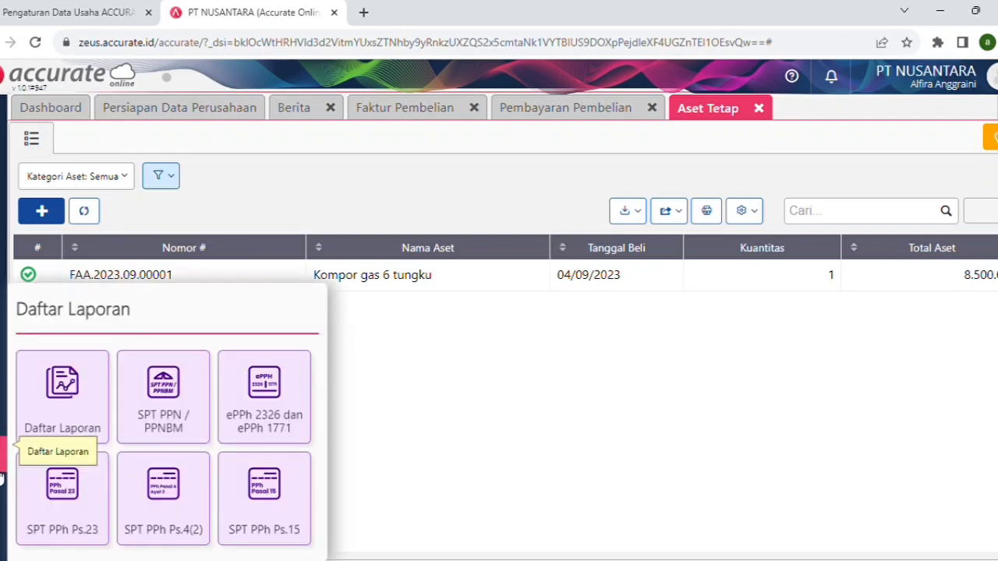
click(67, 428)
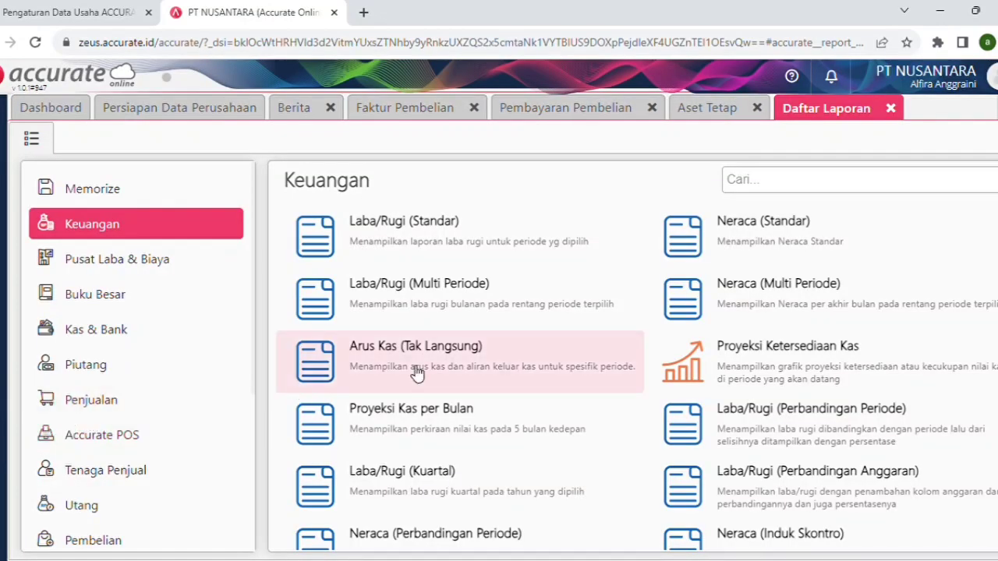
click(700, 251)
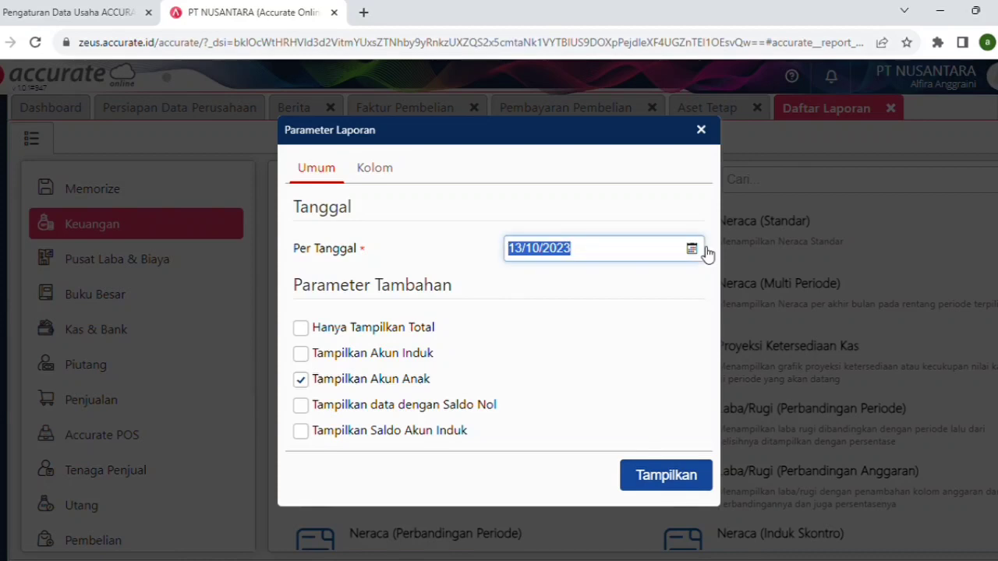
click(692, 248)
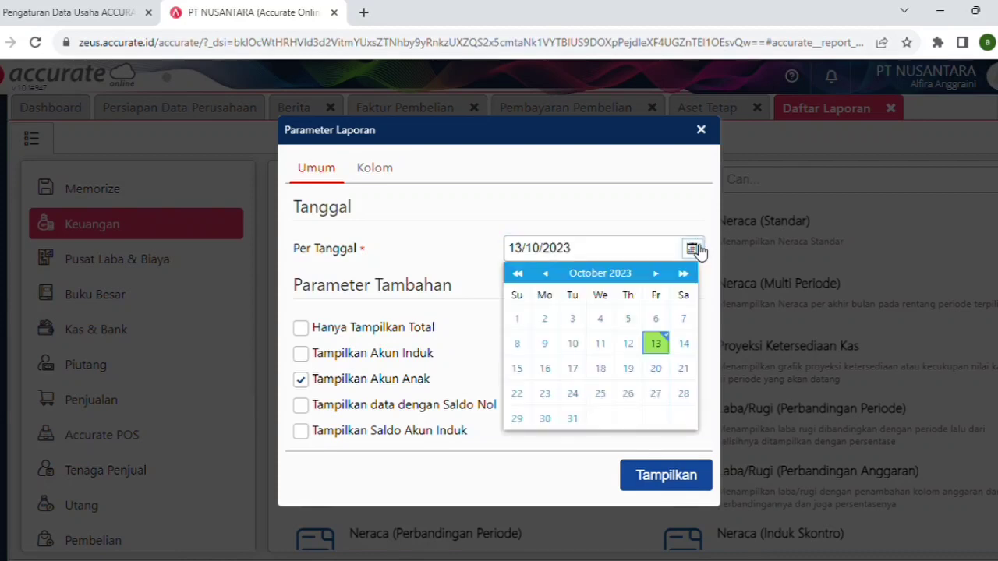
click(548, 274)
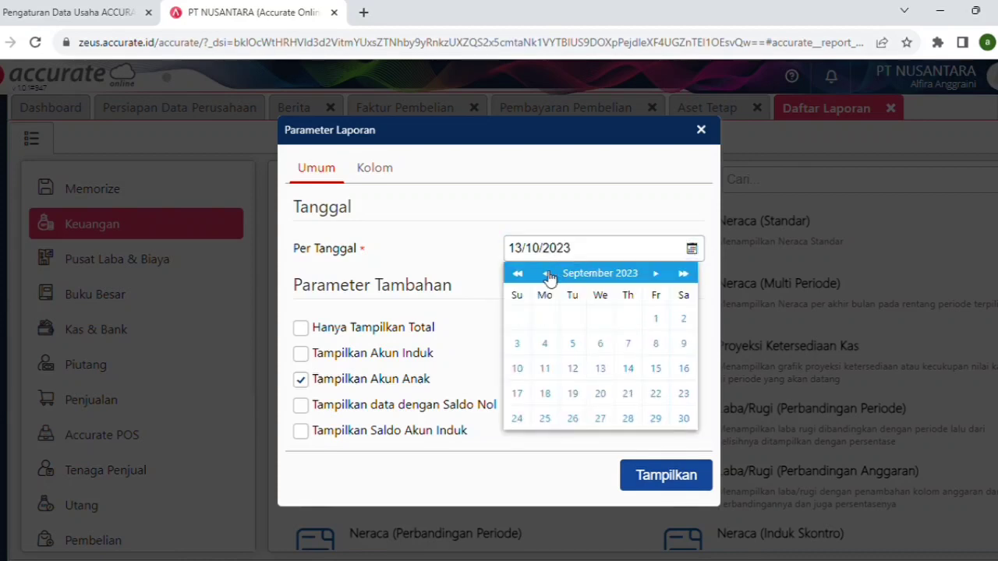
click(548, 346)
click(642, 483)
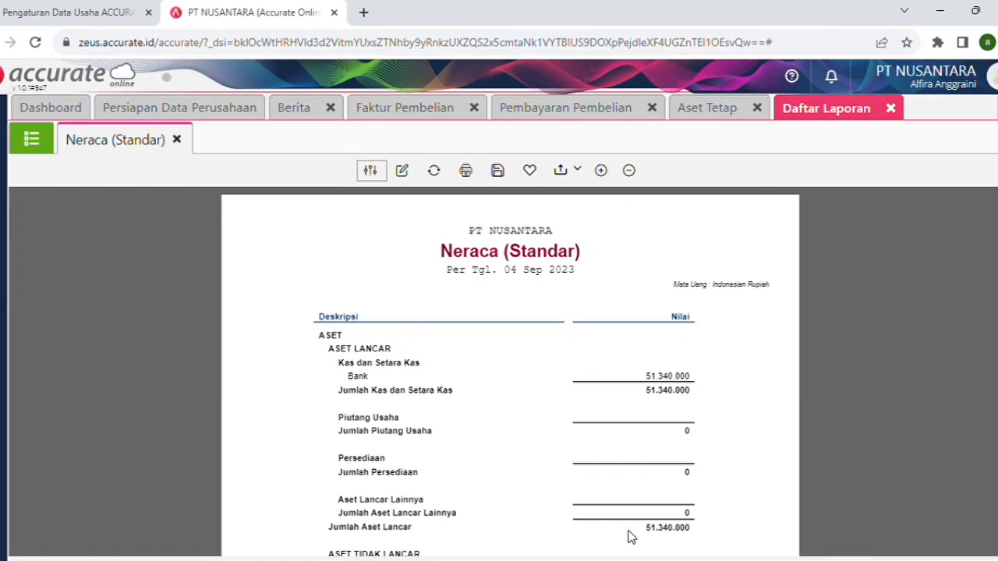
Examine the Neraca (Standar) report's current assets, fixed assets, liabilities and equity, including whether both sides balance
scroll(631, 537, down, 2)
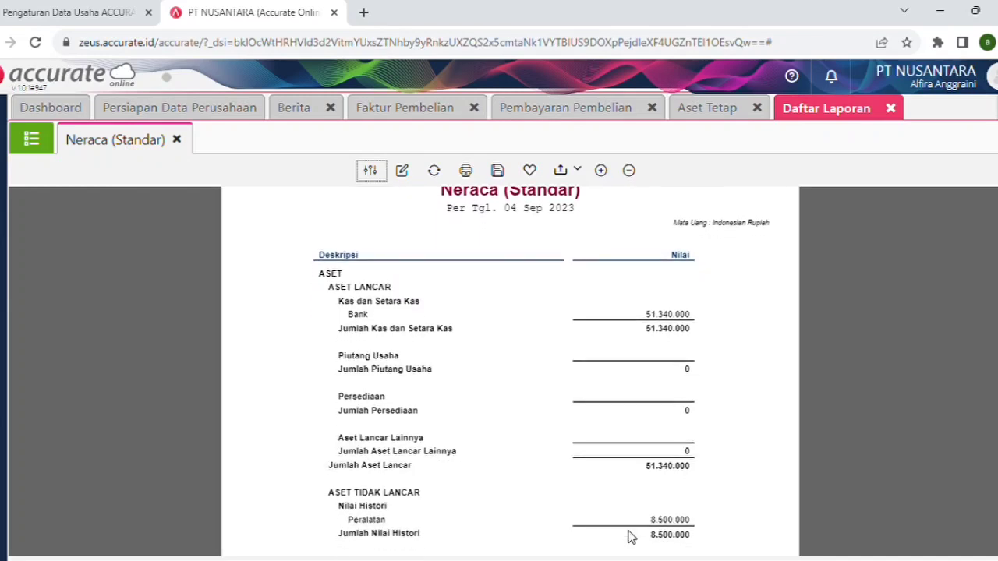
scroll(631, 537, down, 1)
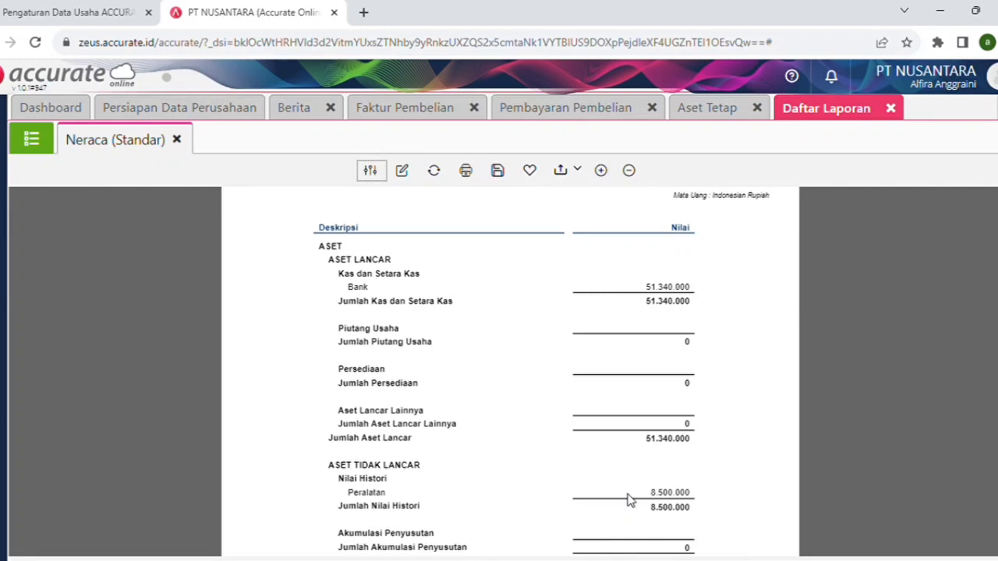
scroll(630, 500, down, 2)
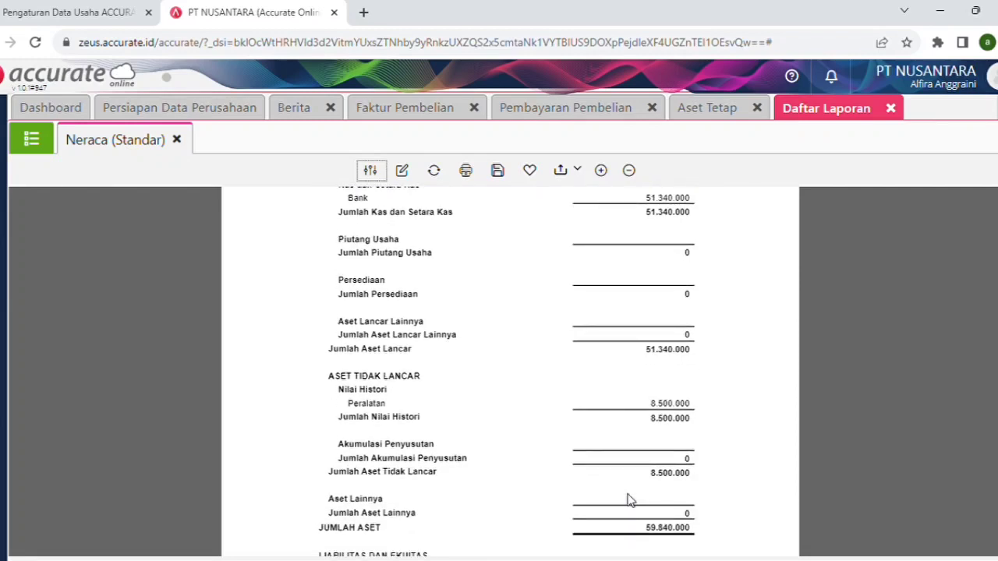
scroll(630, 500, down, 1)
scroll(630, 499, down, 2)
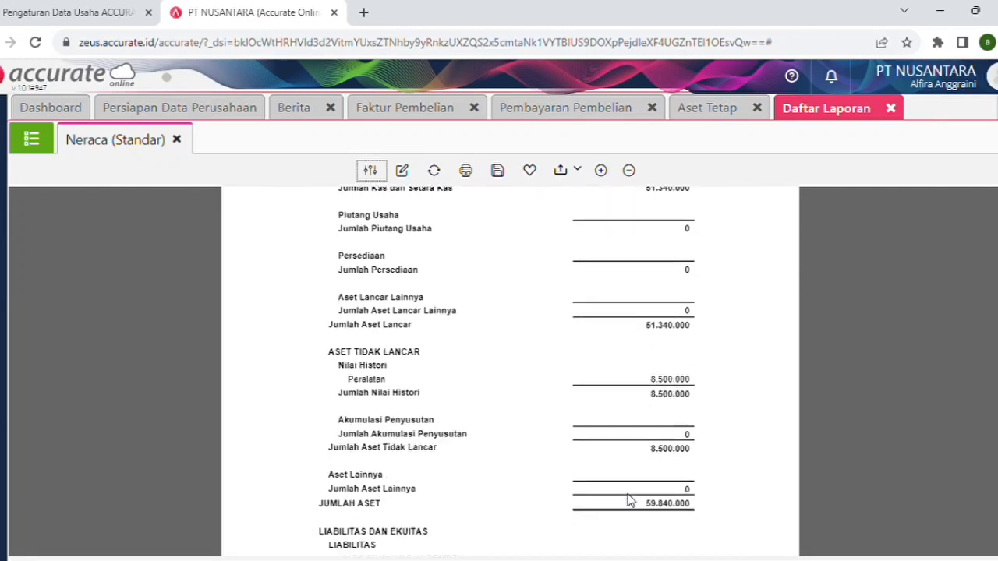
scroll(630, 500, down, 1)
scroll(630, 500, down, 1)
scroll(630, 500, down, 2)
scroll(630, 499, down, 2)
scroll(629, 497, down, 4)
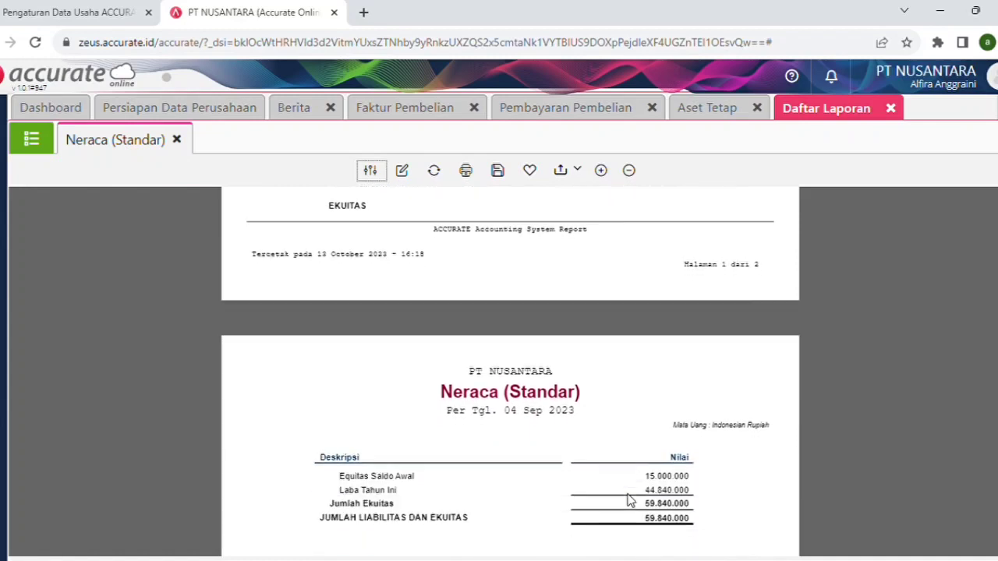
scroll(630, 499, down, 2)
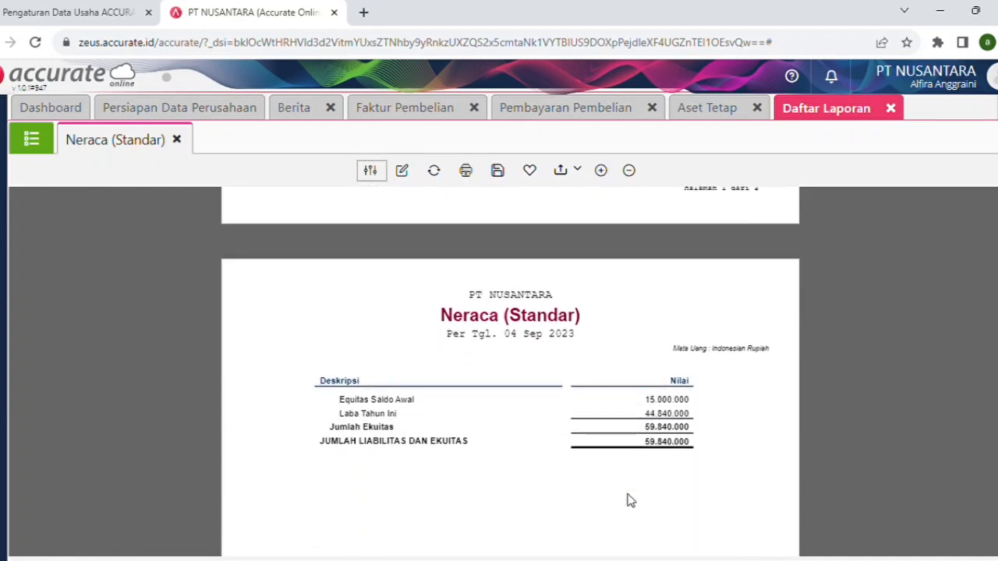